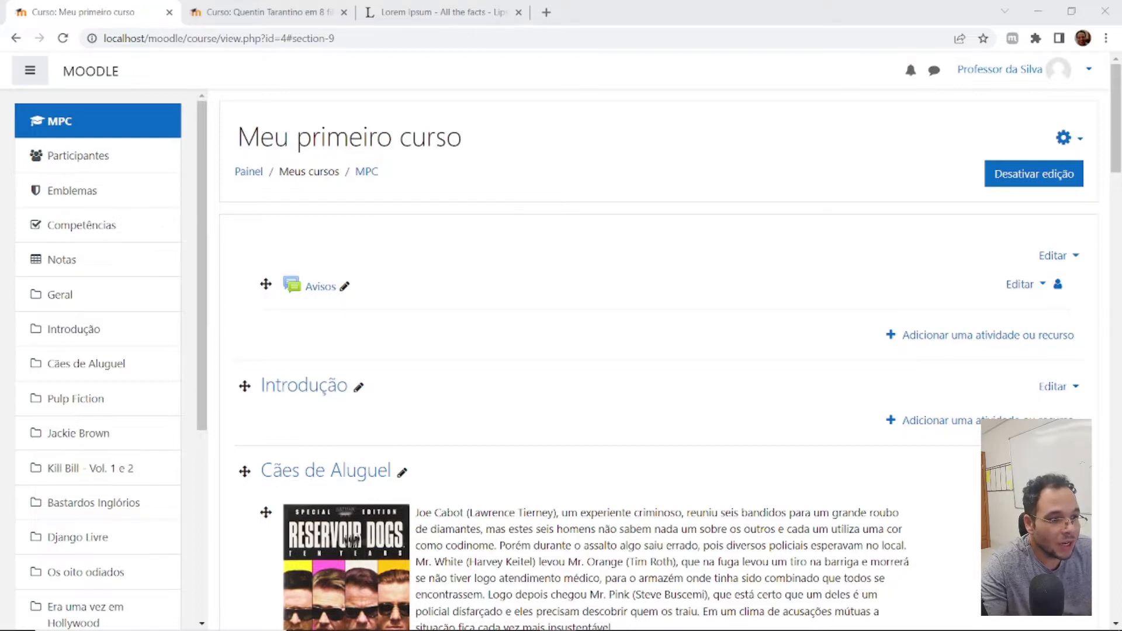
Open the resource chooser for the Introdução section and mark Página and Rótulo as favourites
click(942, 420)
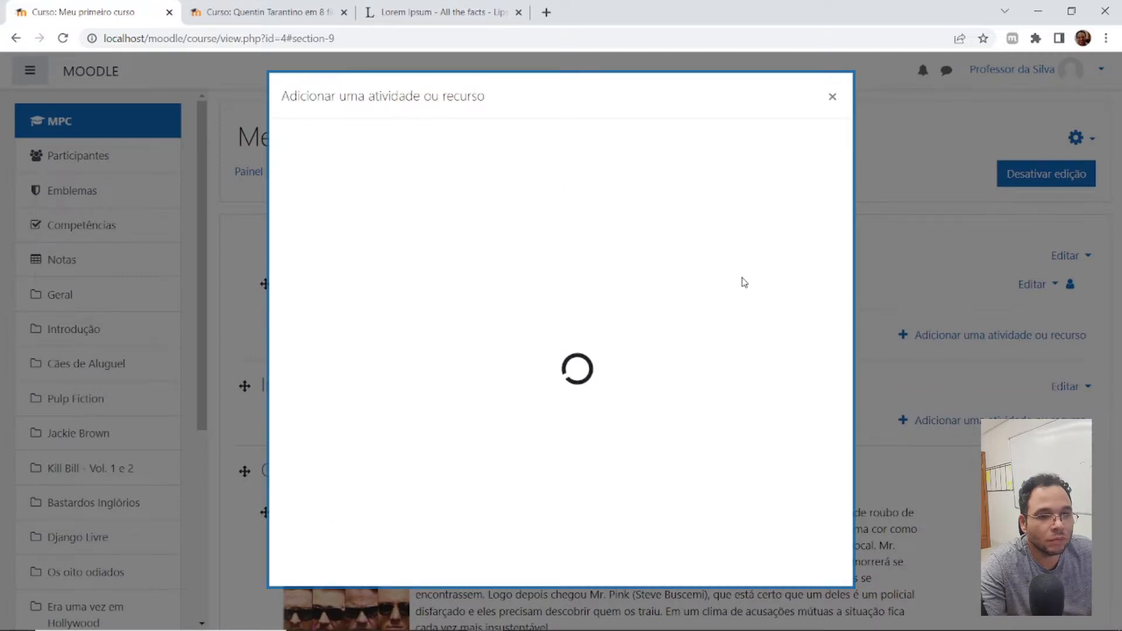
click(430, 182)
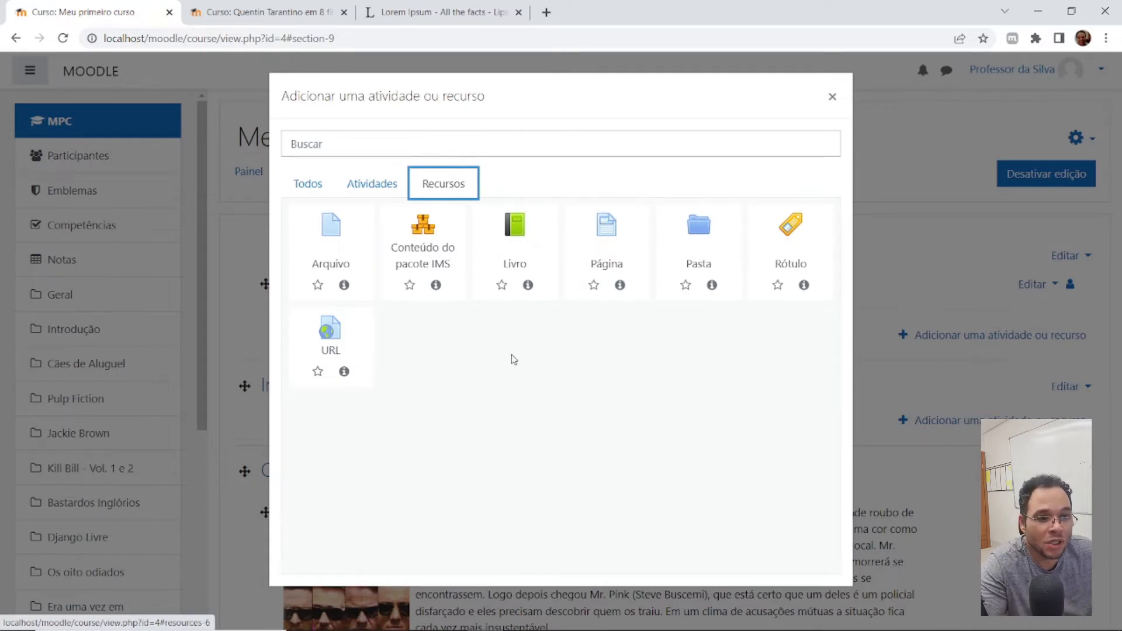
click(593, 285)
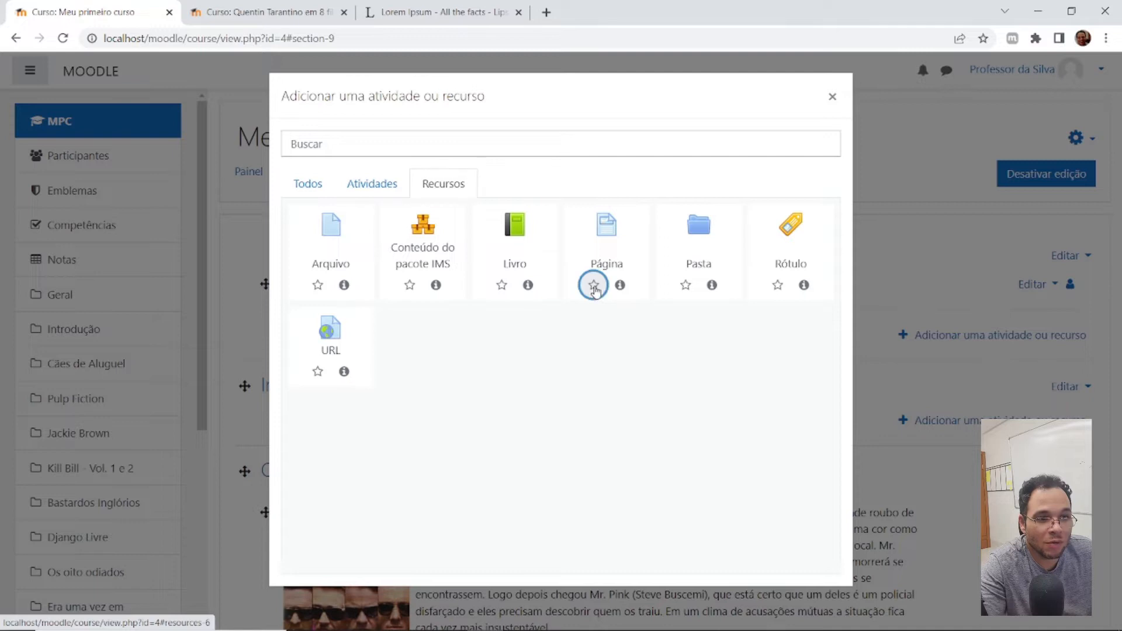
click(777, 285)
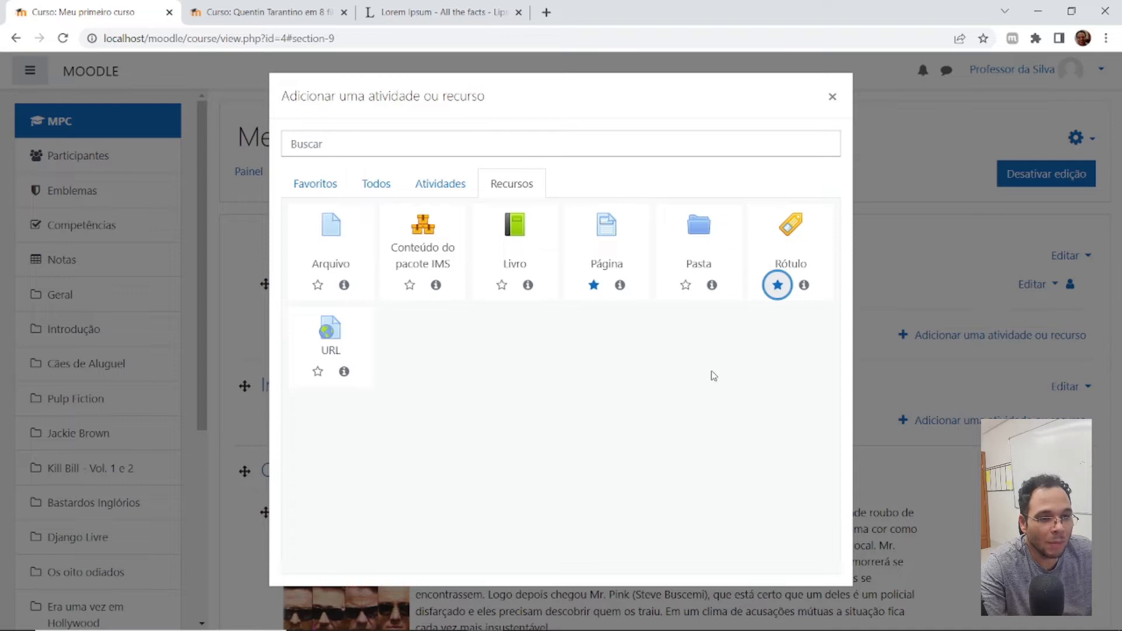
Start a new Página in the Introdução section from the favourite resources and expand all its settings
click(314, 185)
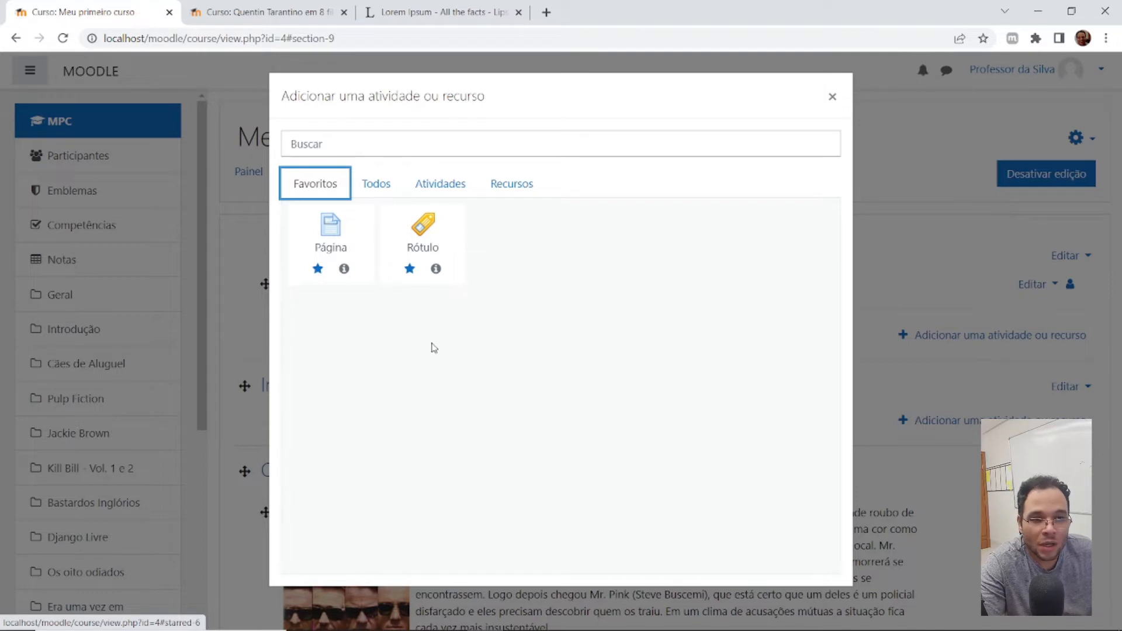
click(331, 229)
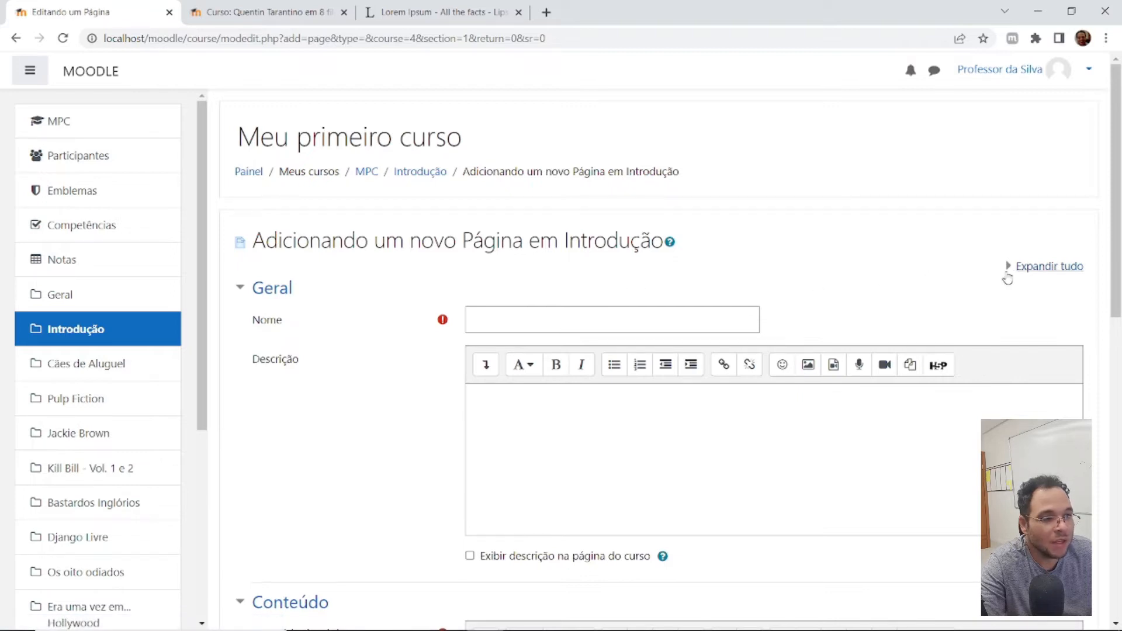
click(1041, 267)
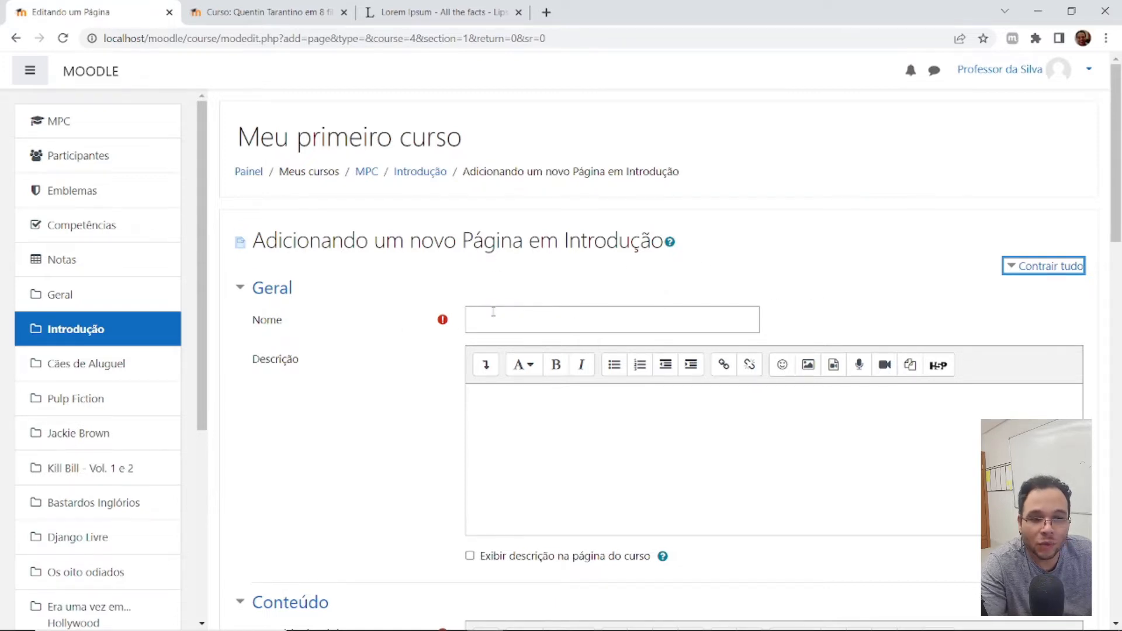
Check the page title in the reference Tarantino course and name the new page "Quentin Tarantino - O Diretor"
click(275, 12)
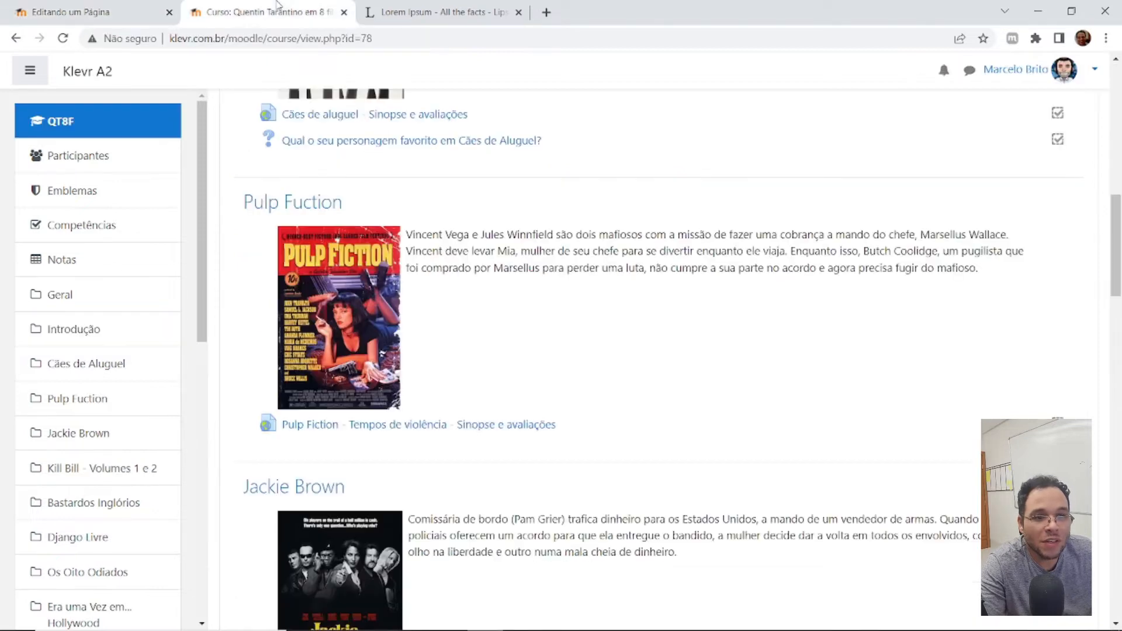
scroll(389, 281, up, 6)
scroll(389, 277, up, 5)
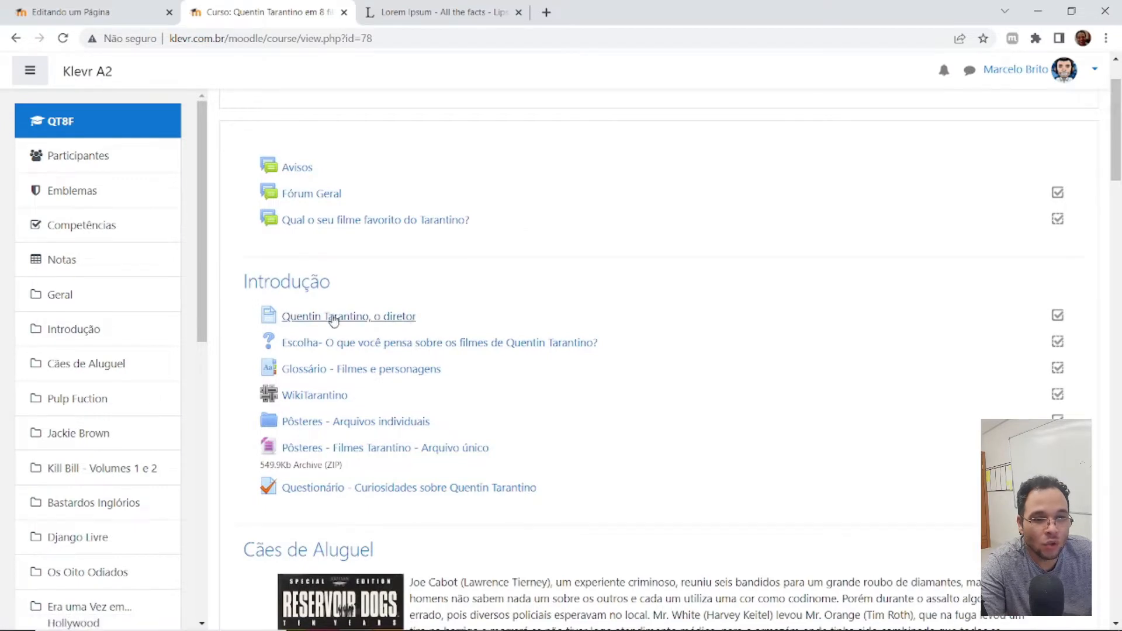
click(94, 12)
click(528, 322)
text(Quentin )
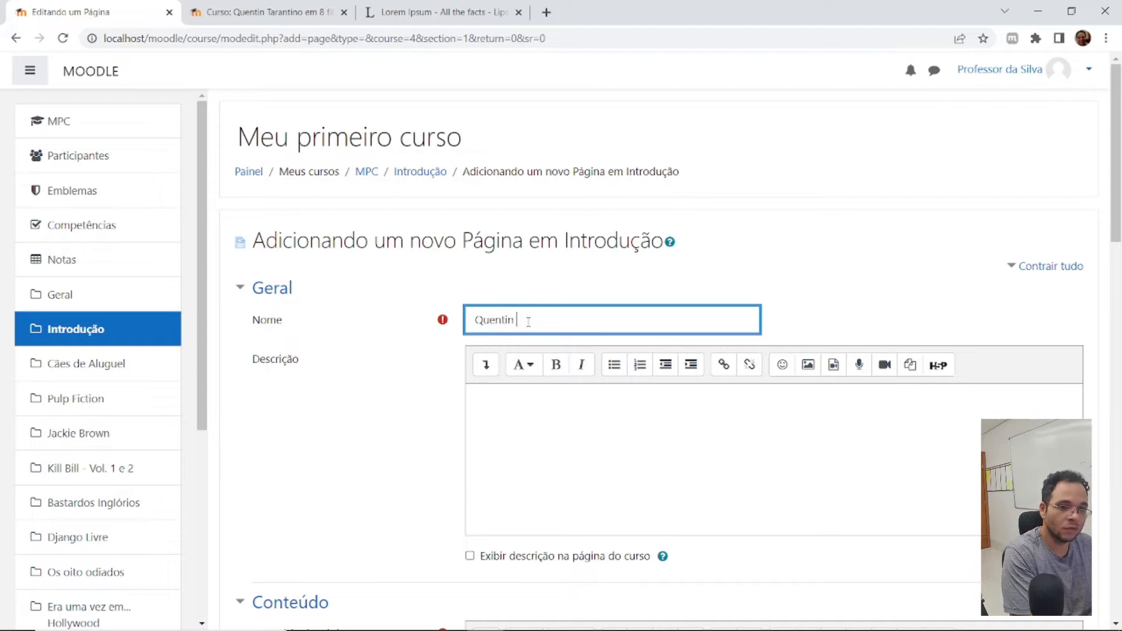
text(Tarantino -)
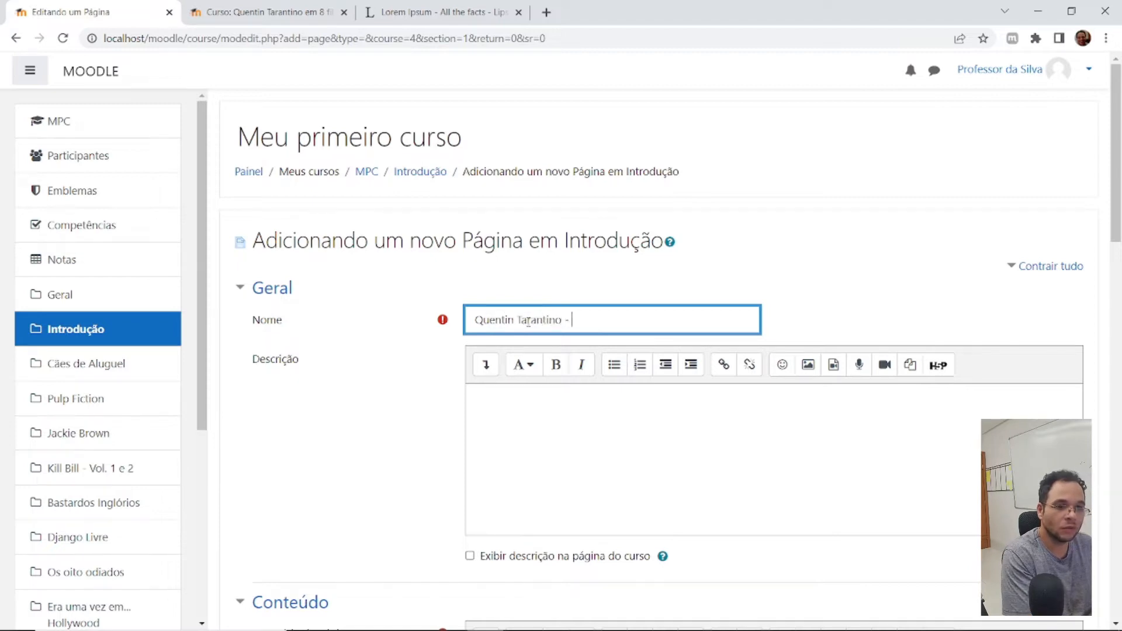
text( O Diretor)
Enable "Exibir descrição na página do curso" and fill the description with the first Lorem Ipsum paragraph copied from lipsum.com
scroll(553, 261, down, 3)
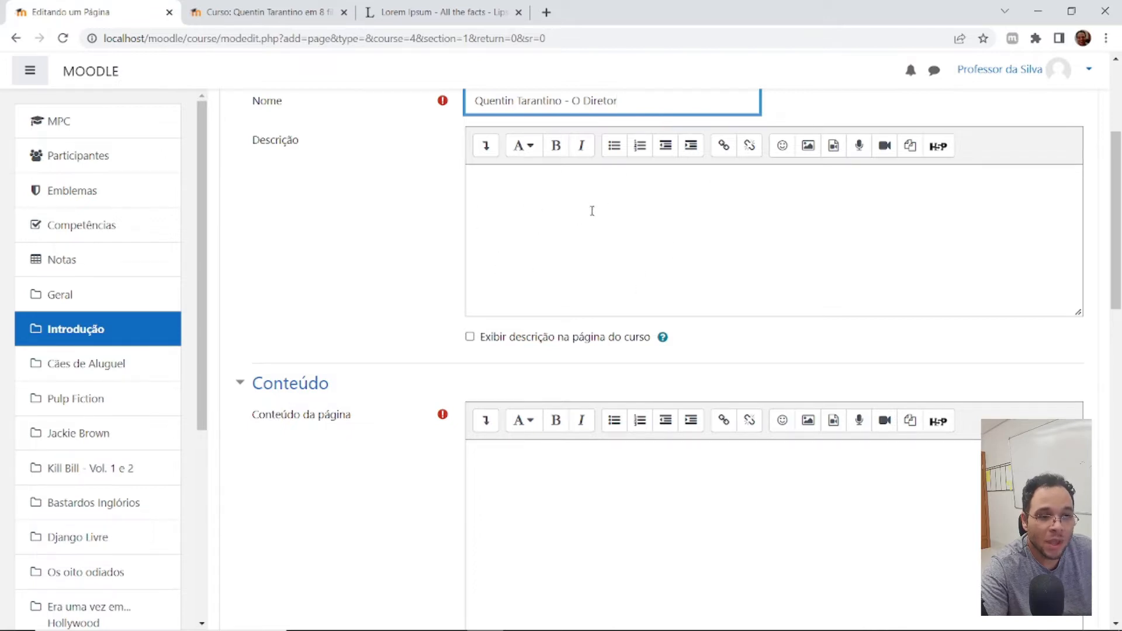
click(490, 338)
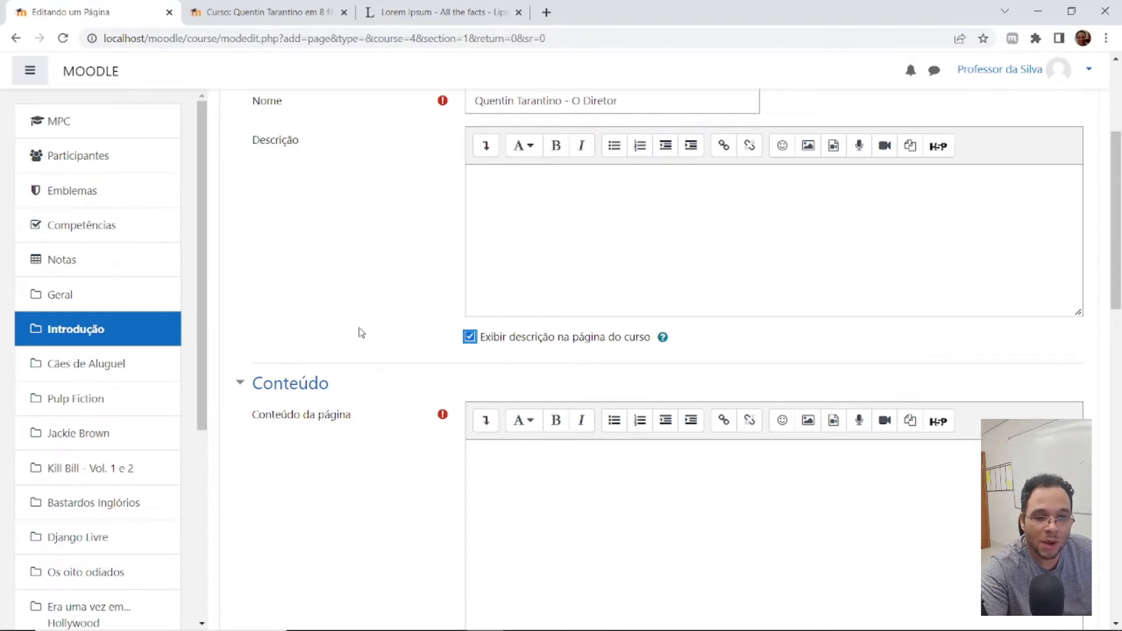
click(511, 337)
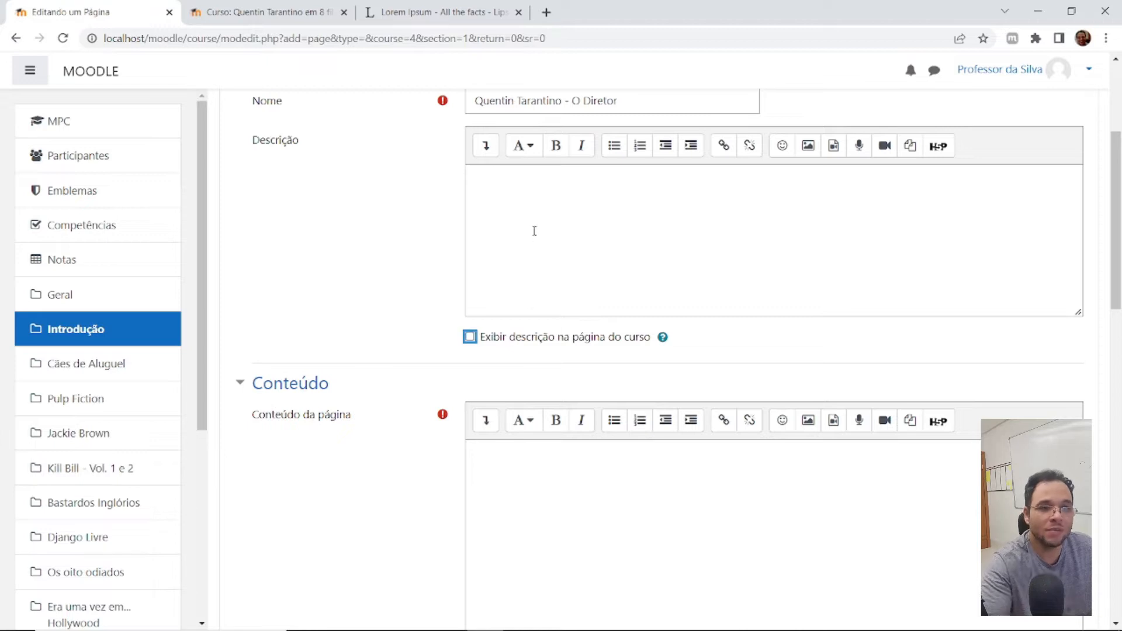
click(500, 337)
click(447, 12)
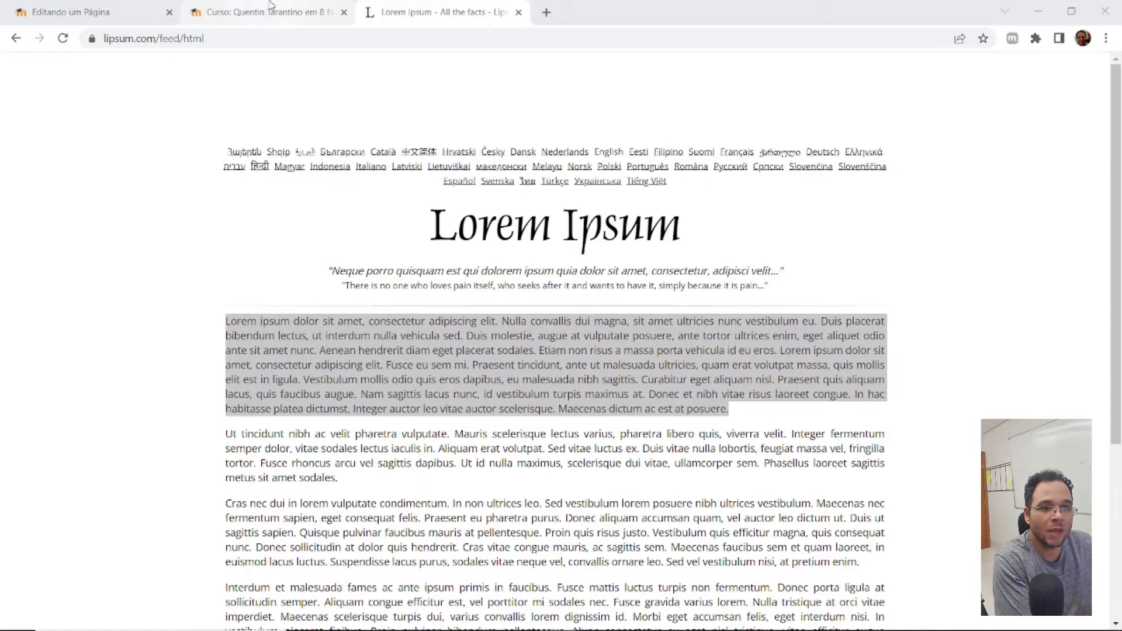
key(ctrl+shift+Tab)
key(ctrl+shift+Tab)
click(551, 266)
text(Lorem ipsum dolor sit amet, consectetur adipiscing elit. Nulla convallis dui magna, sit amet ultricies nunc vestibulum eu. Duis placerat bibendum lectus, ut interdum nulla vehicula sed. Duis molestie, augue at vulputate posuere, ante tortor ultrices enim, eget aliquet odio ante sit amet nunc. Aenean hendrerit diam eget placerat sodales. Etiam non risus a massa porta vehicula id eu eros. Lorem ipsum dolor sit amet, consectetur adipiscing elit. Fusce eu sem mi. Praesent tincidunt, ante ut malesuada ultricies, quam erat volutpat massa, quis mollis elit est in ligula. Vestibulum mollis odio quis eros dapibus, eu malesuada nibh sagittis. Curabitur eget aliquam nisl. Praesent quis aliquam lacus, quis faucibus augue. Nam sagittis lacus nunc, id vestibulum turpis maximus at. Donec et nibh vitae risus laoreet congue. In hac habitasse platea dictumst. Integer auctor leo vitae auctor scelerisque. Maecenas dictum ac est at posuere.)
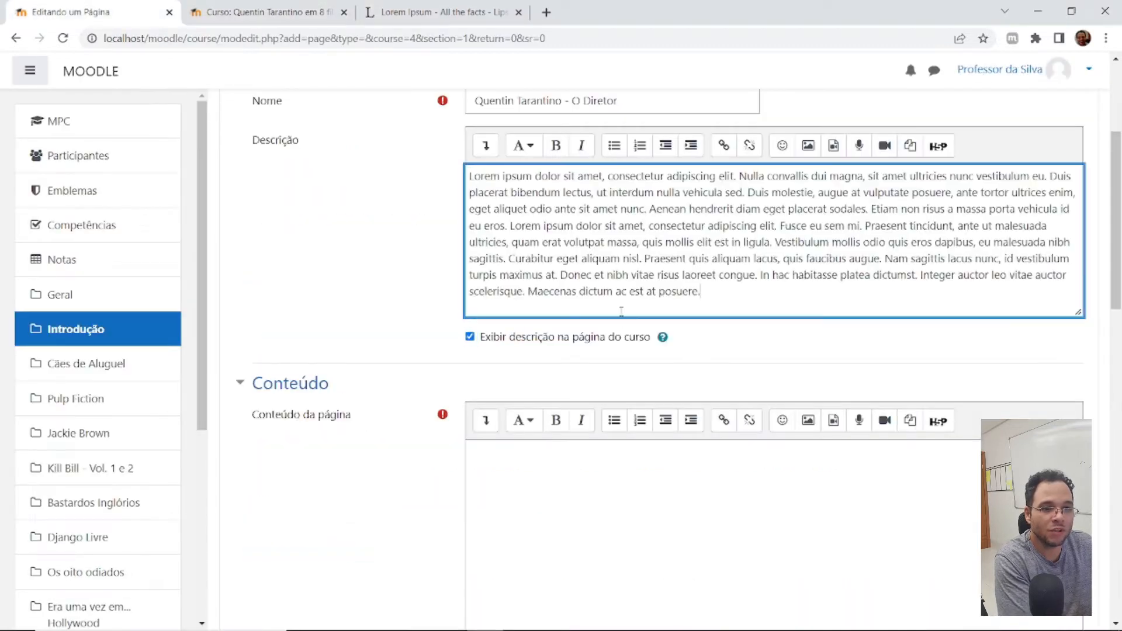
Copy the first four Lorem Ipsum paragraphs from lipsum.com into the page content field
click(574, 511)
key(ctrl+shift+Tab)
scroll(707, 362, down, 5)
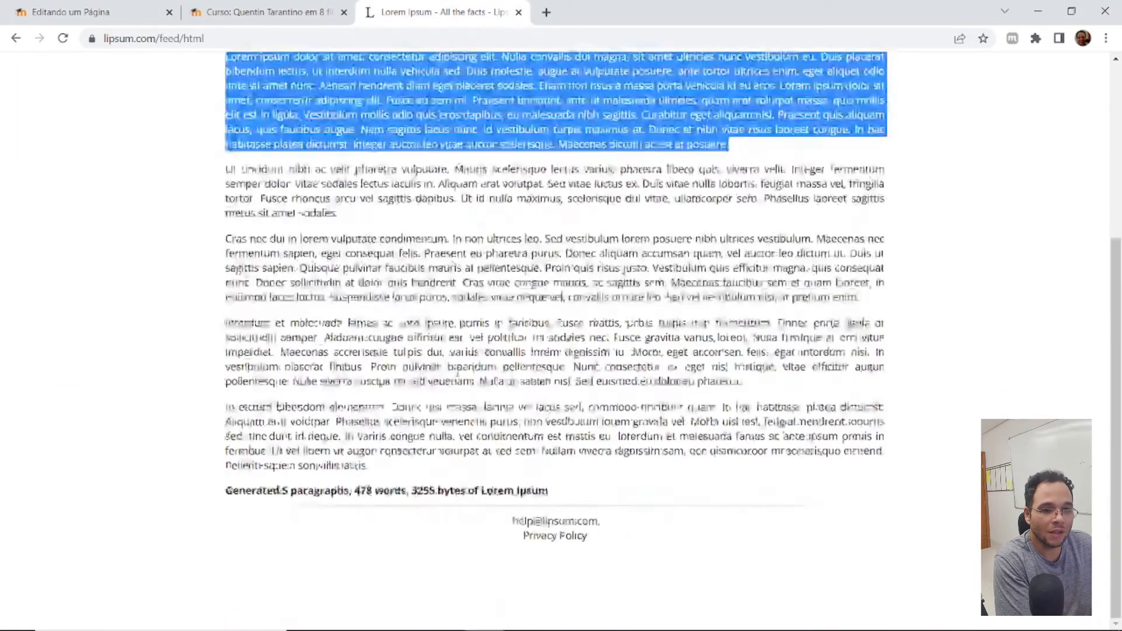
drag(751, 386, 226, 321)
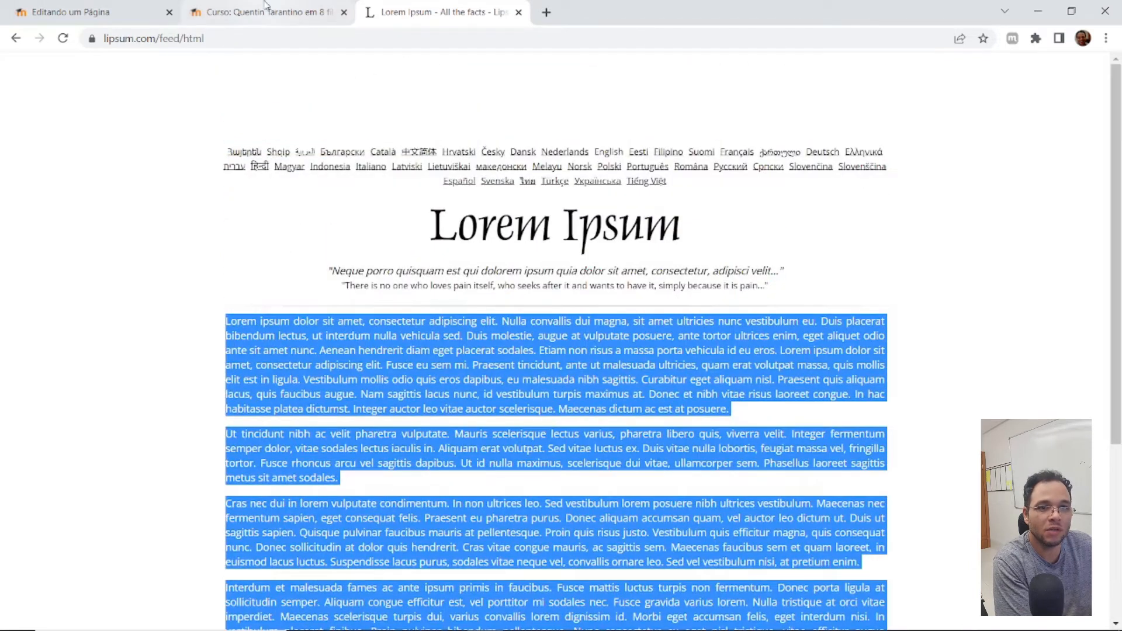
click(93, 12)
key(ctrl+v)
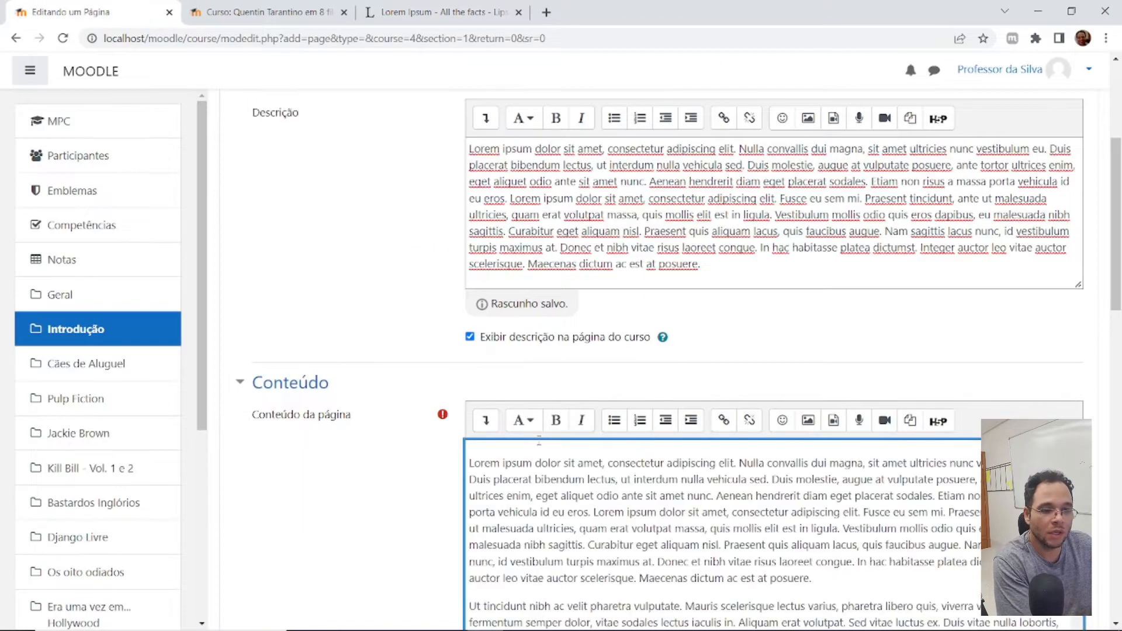
Enable "Exibir descrição da página" in the page's appearance settings
scroll(233, 266, down, 3)
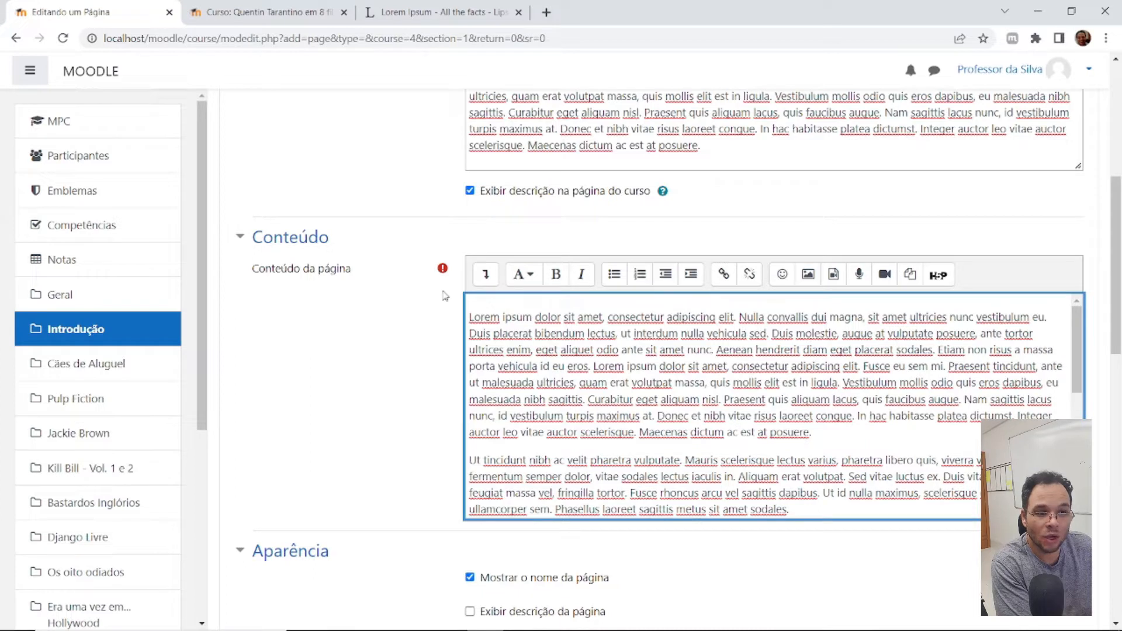
scroll(672, 416, down, 6)
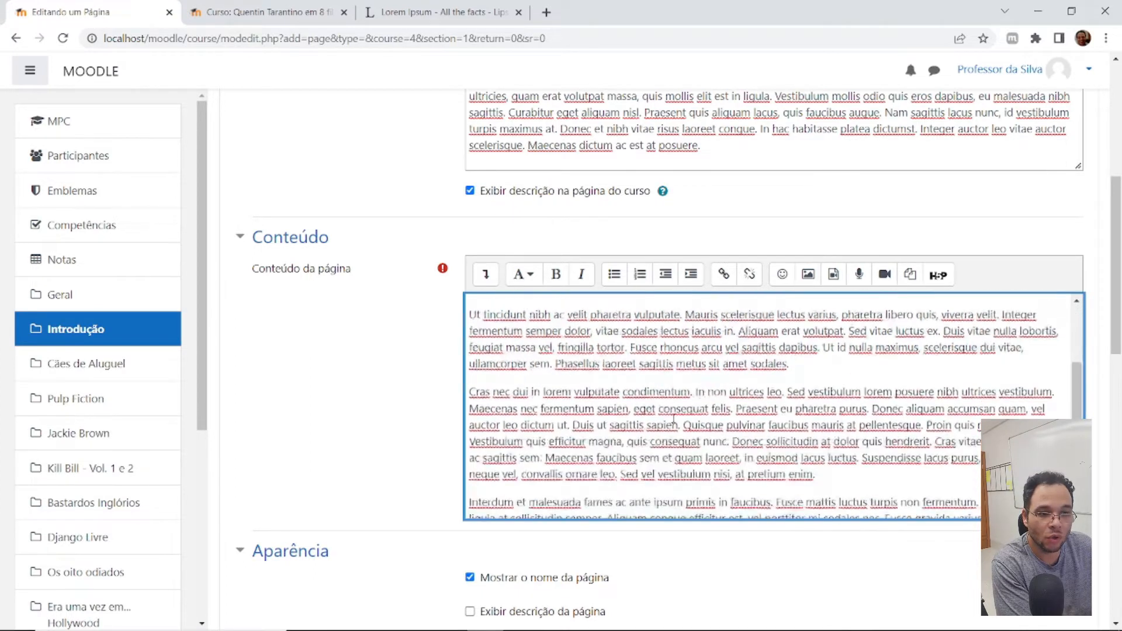
scroll(264, 372, down, 3)
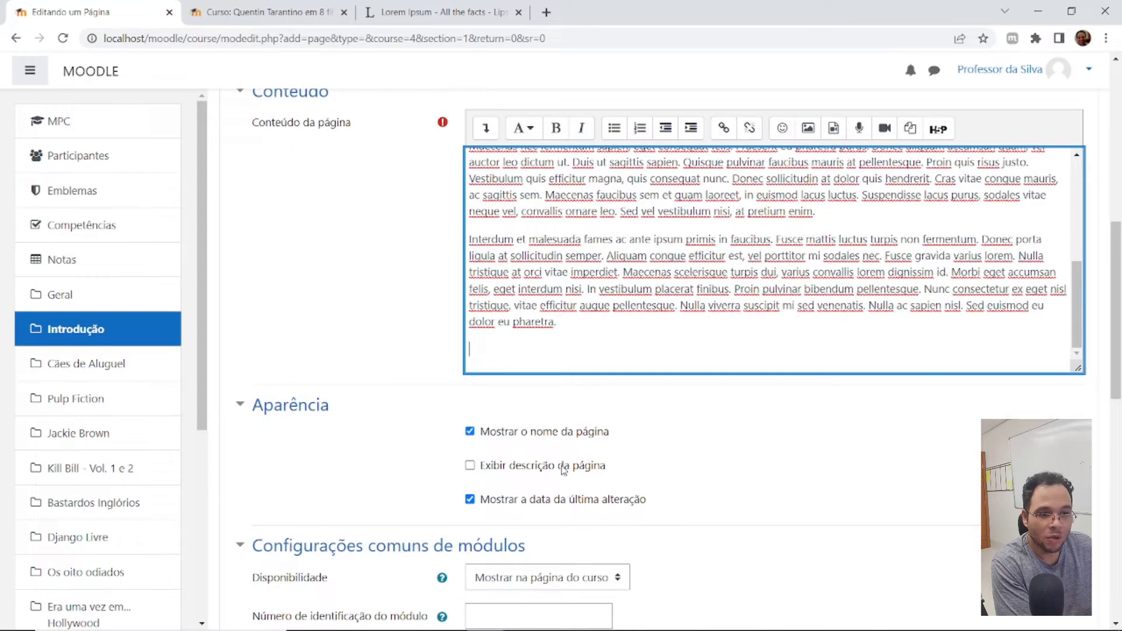
click(475, 471)
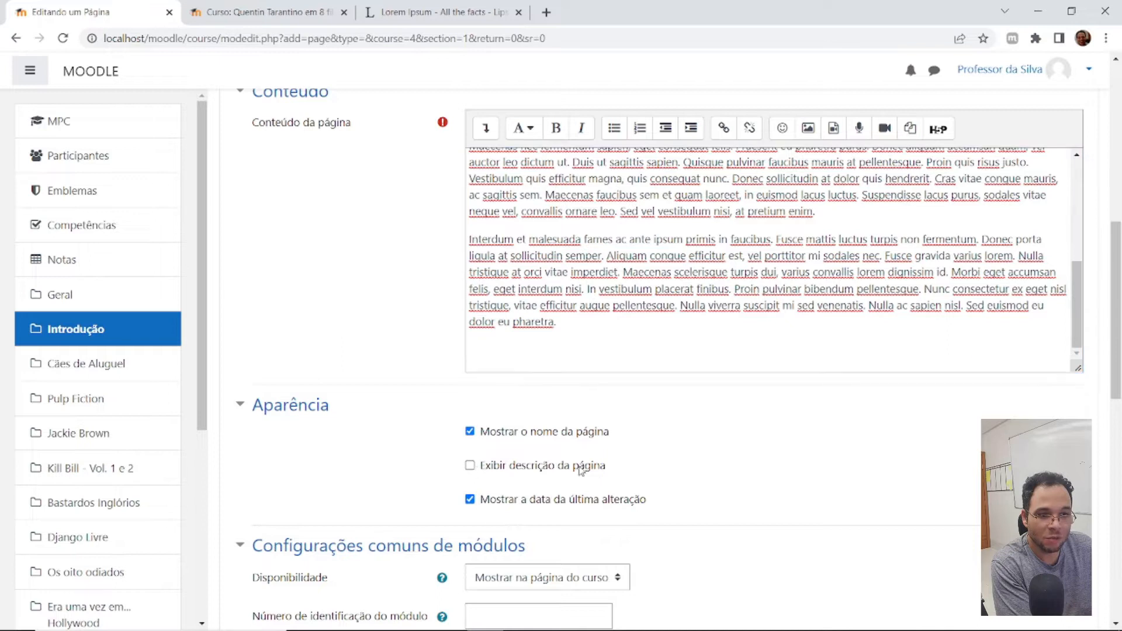
click(470, 467)
Set completion tracking to "Mostrar atividade como concluída quando as condições forem satisfeitas", then save the page and return to the course
scroll(632, 453, down, 3)
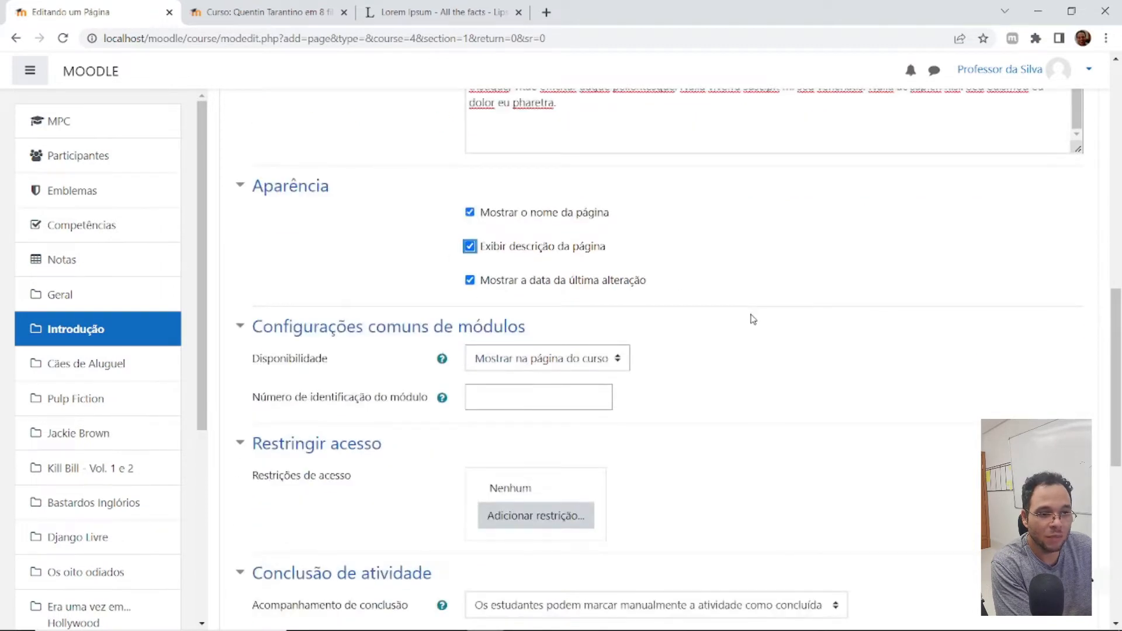
scroll(748, 318, down, 7)
click(573, 111)
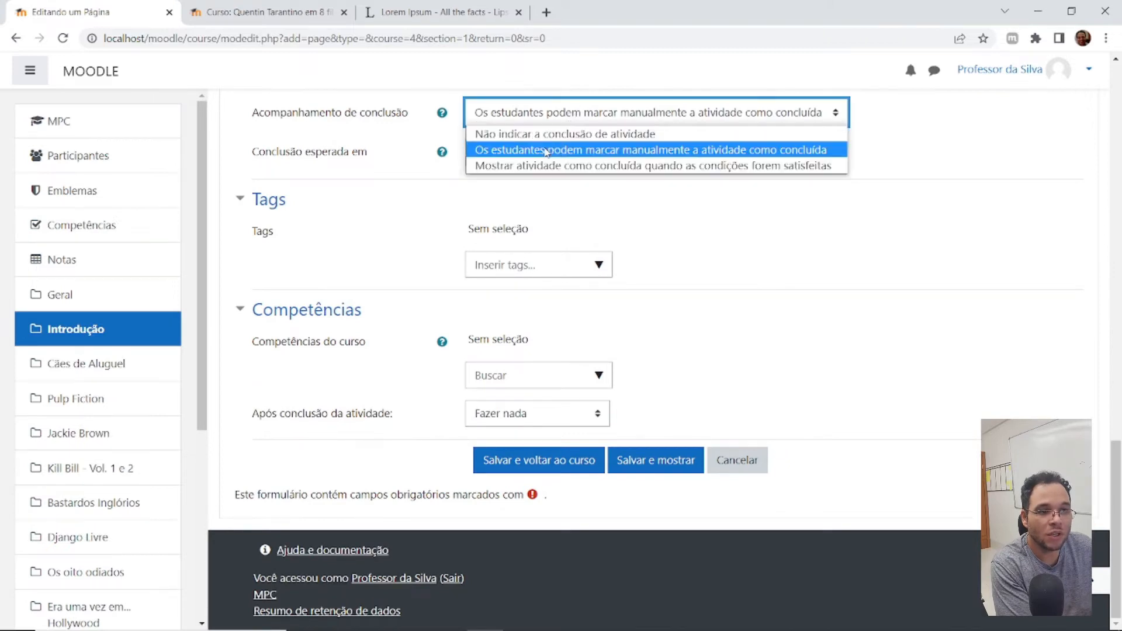
click(605, 166)
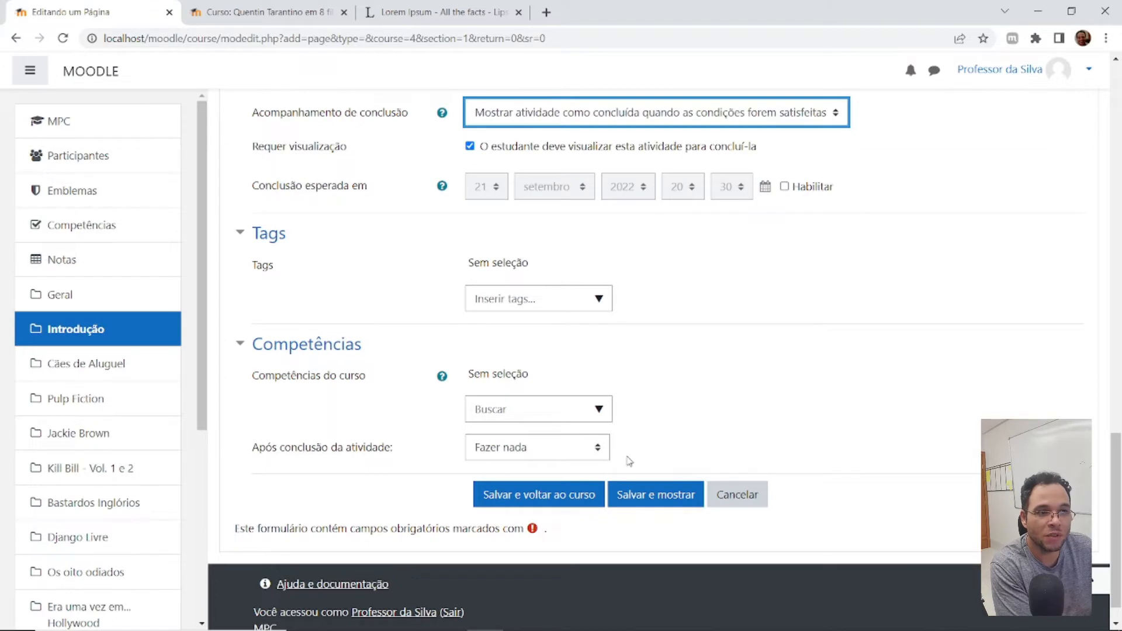
click(514, 499)
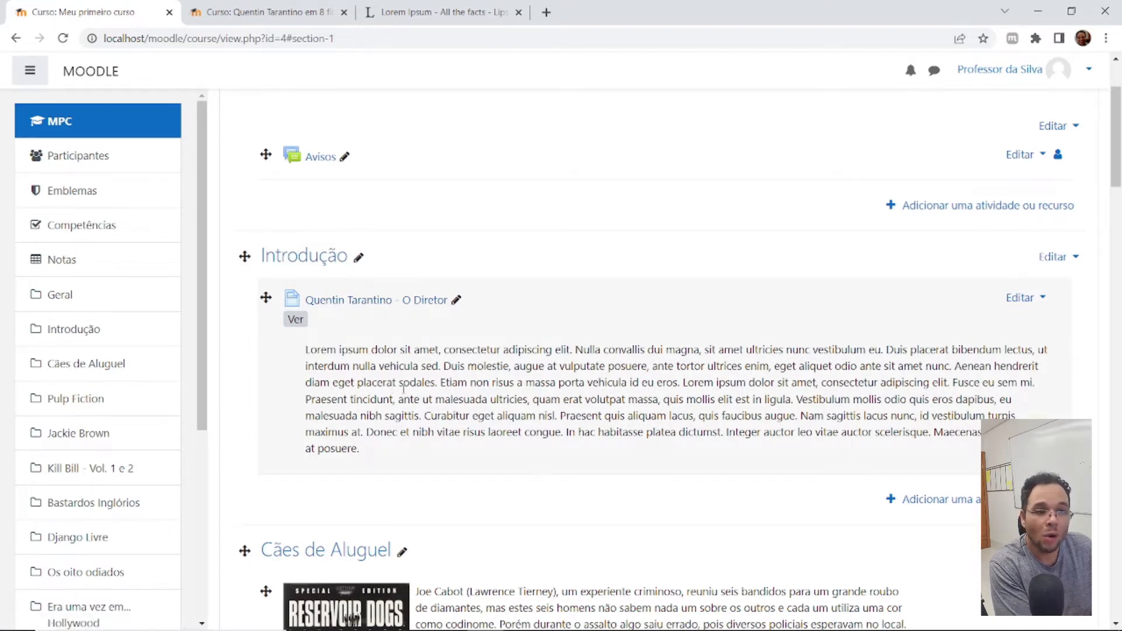
Edit the Quentin Tarantino page's settings to disable "Exibir descrição na página do curso" and save back to the course
click(1023, 297)
click(963, 321)
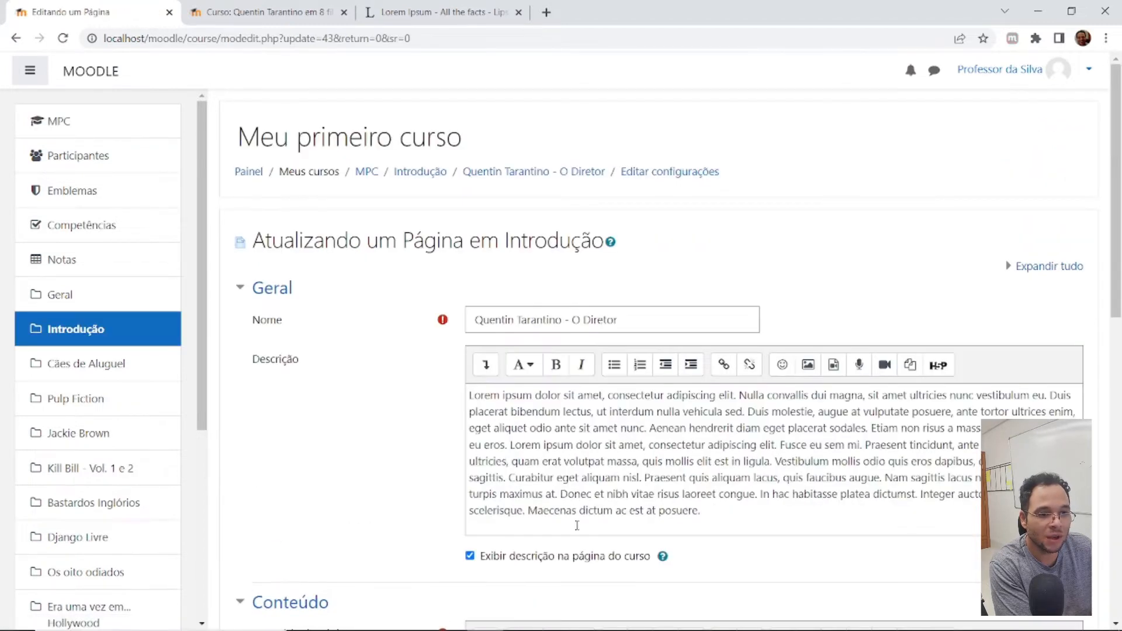
click(482, 556)
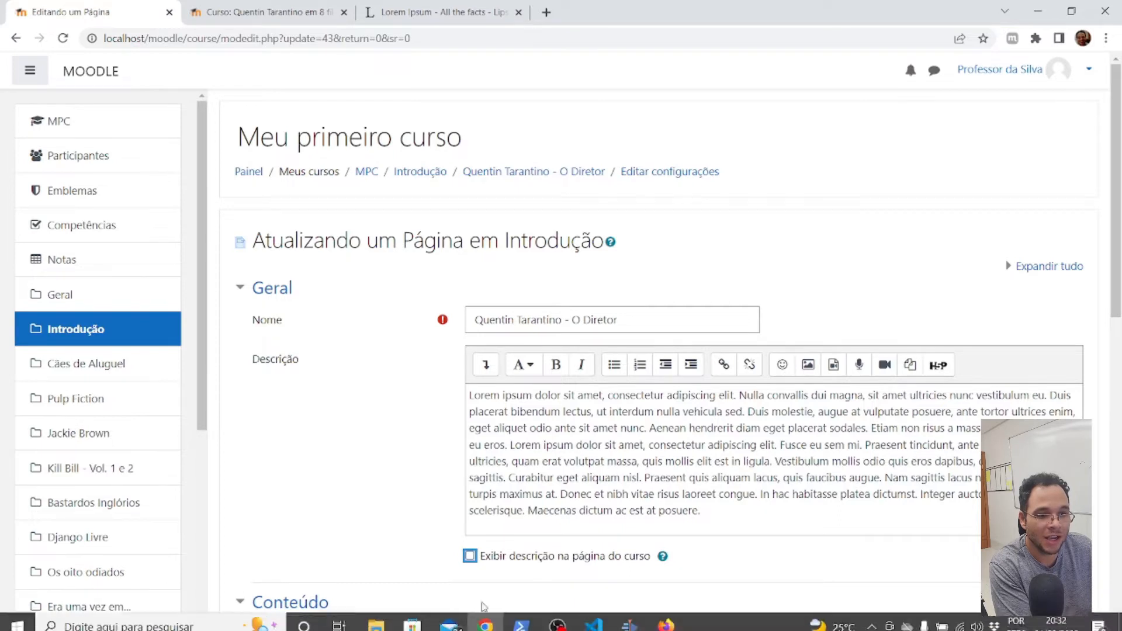
scroll(601, 481, down, 10)
click(525, 540)
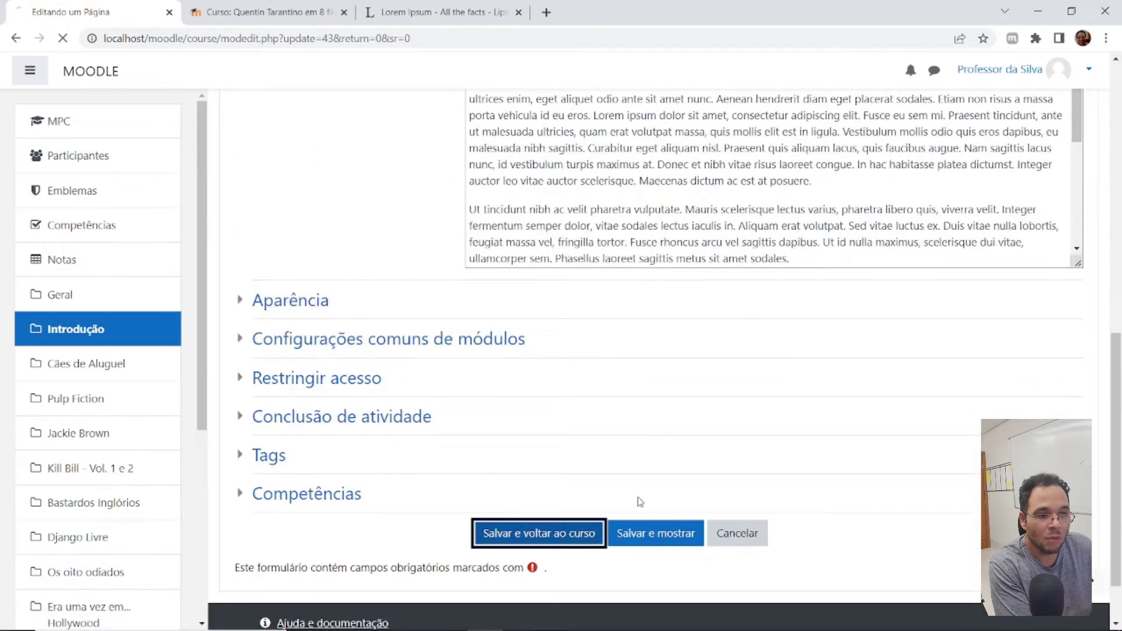
Turn off course editing and open the "Quentin Tarantino - O Diretor" page to review its description and content
scroll(513, 379, up, 5)
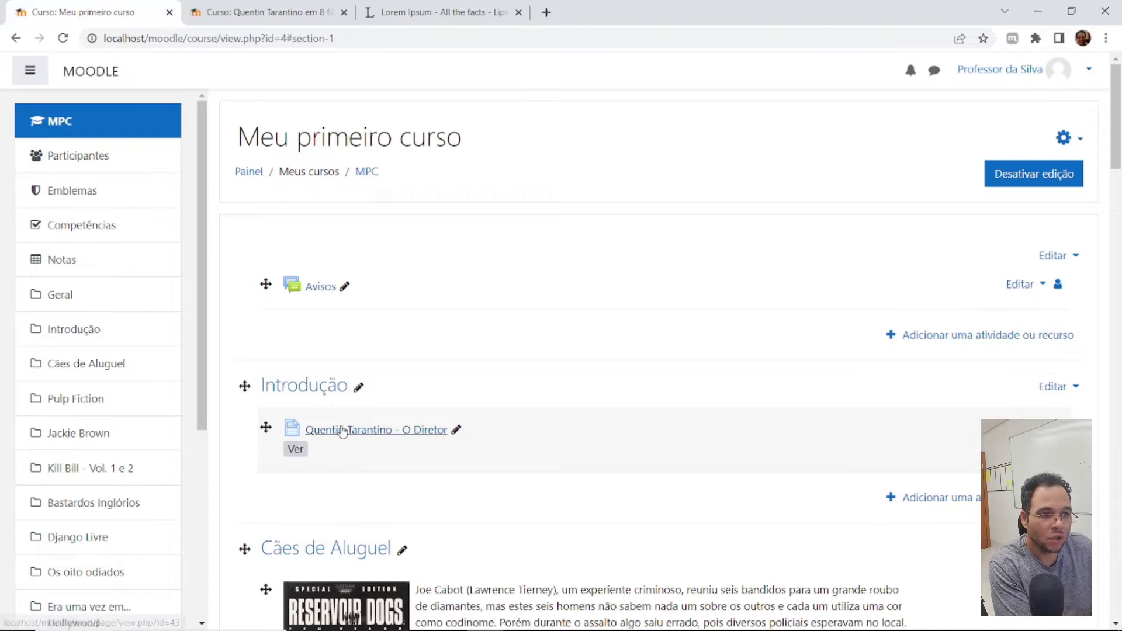
click(1064, 181)
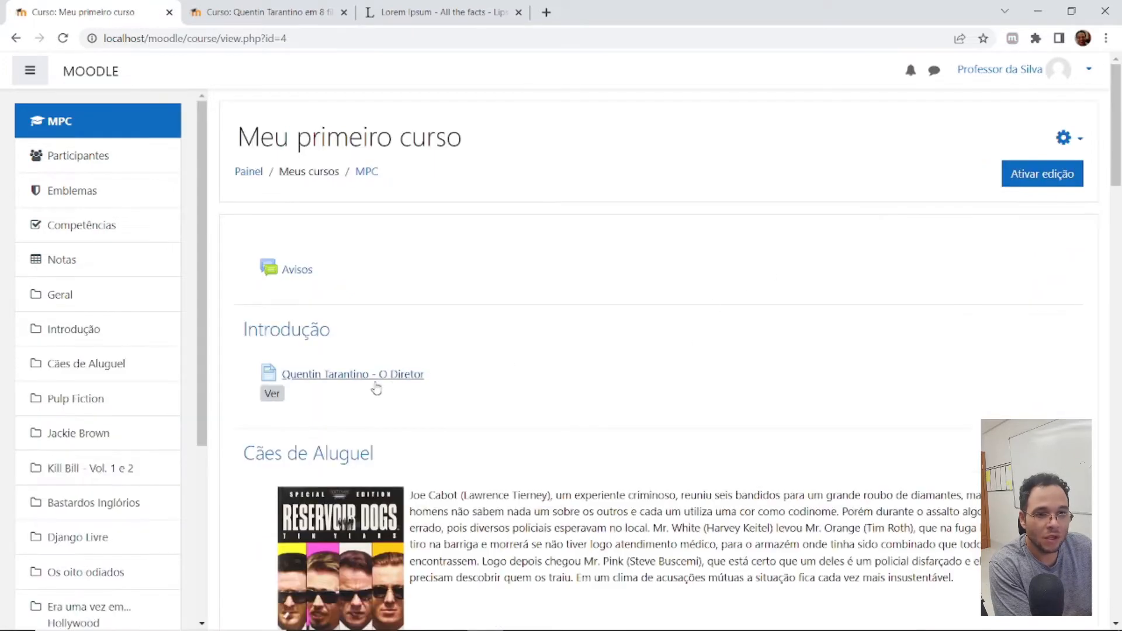
click(346, 375)
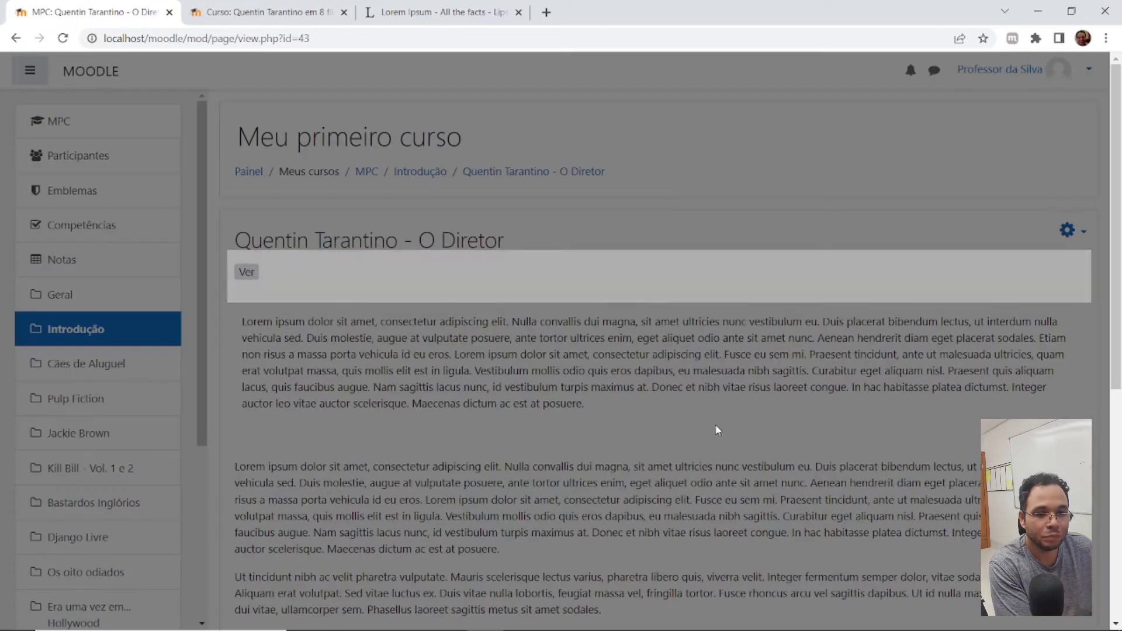
click(574, 336)
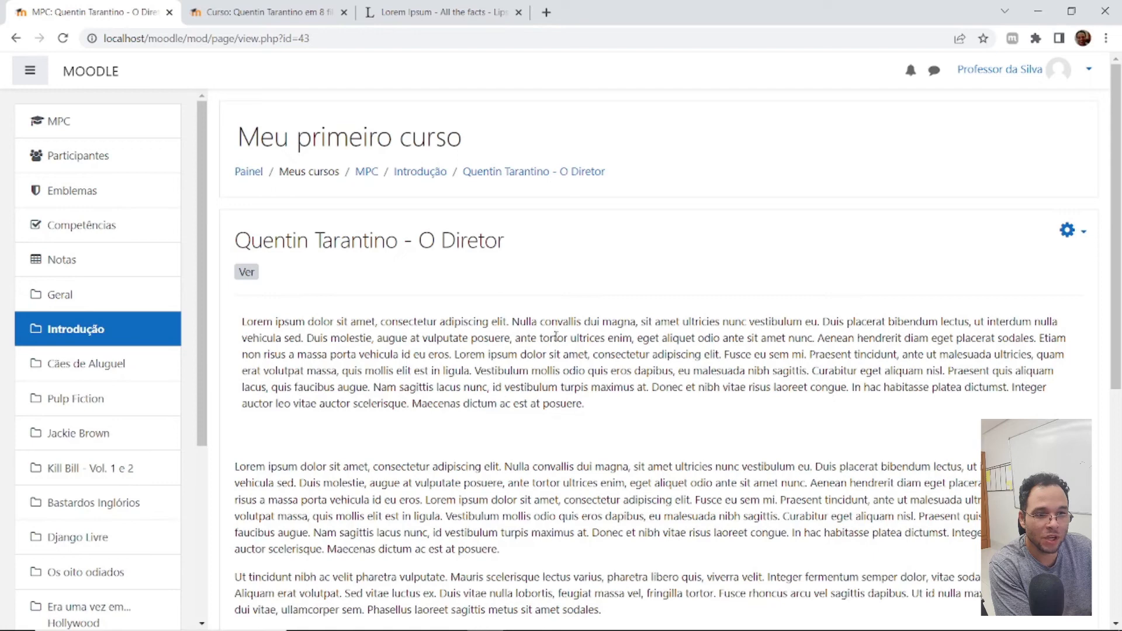
scroll(477, 411, down, 7)
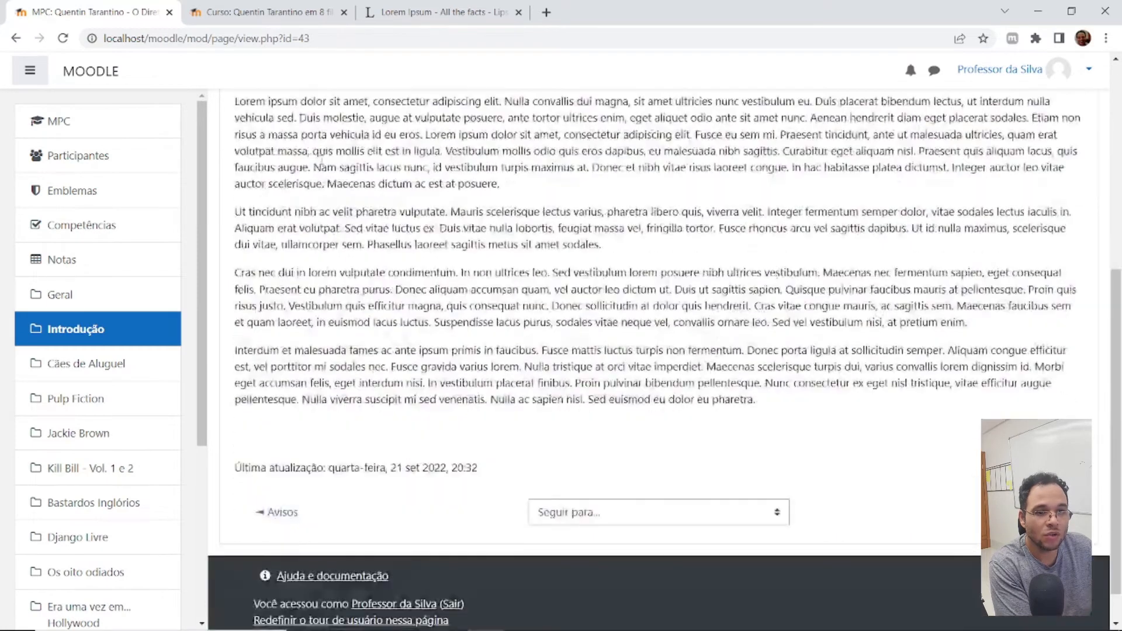
Open the settings of the "Quentin Tarantino - O Diretor" page and expand all of its sections
scroll(300, 357, up, 7)
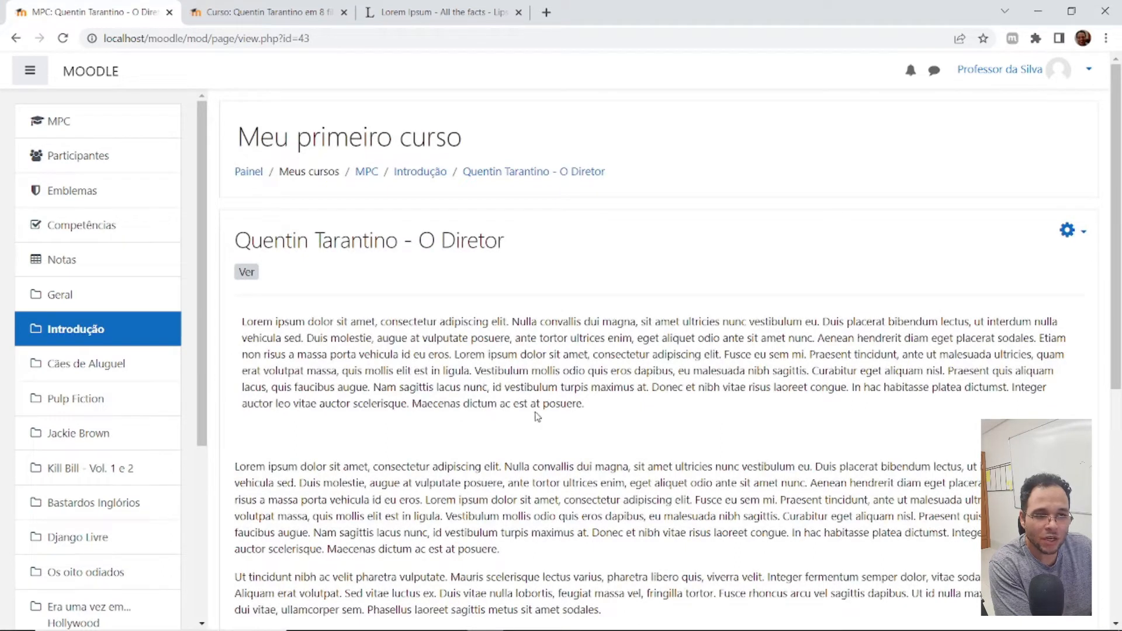
click(1081, 234)
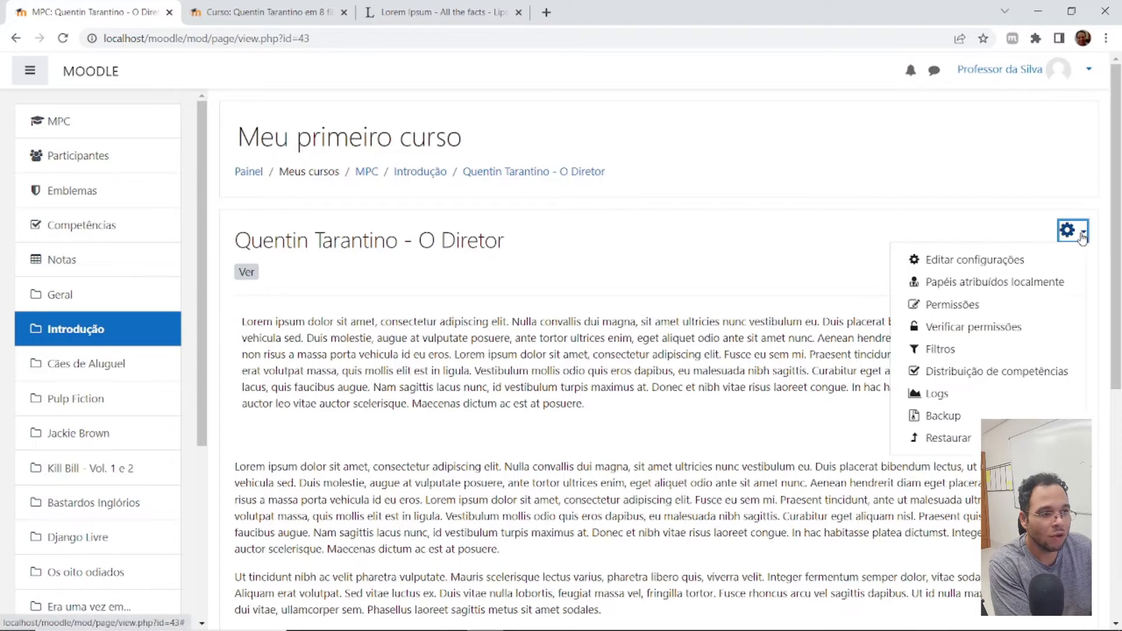
click(982, 260)
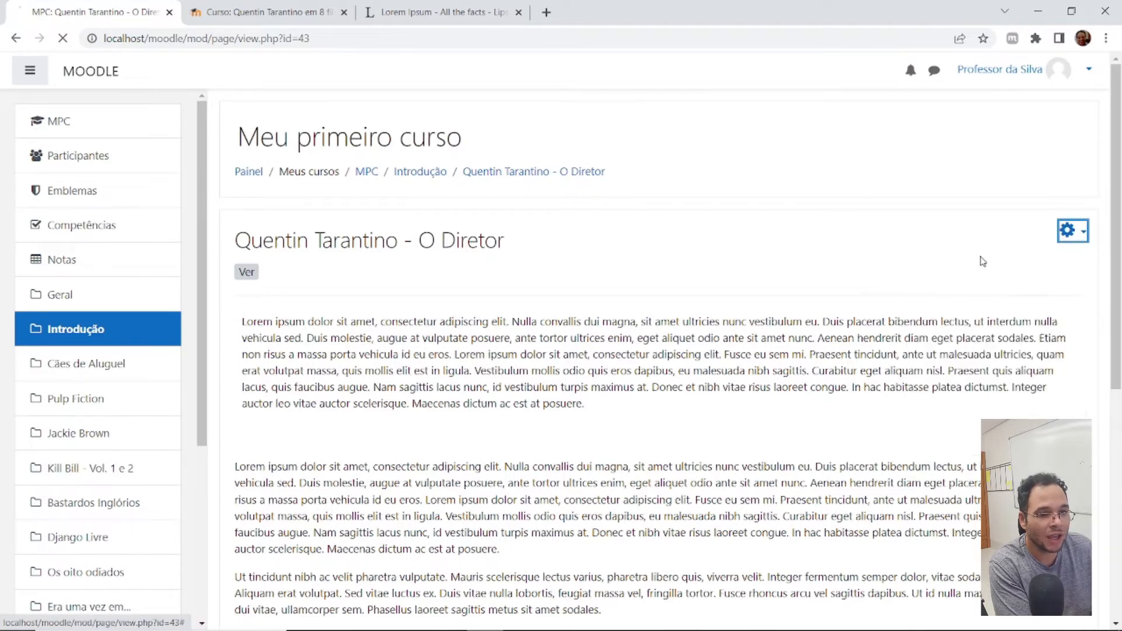
scroll(652, 345, down, 6)
scroll(652, 344, down, 5)
scroll(651, 345, up, 5)
scroll(1001, 199, up, 2)
scroll(1001, 198, up, 4)
click(1046, 191)
scroll(466, 301, down, 10)
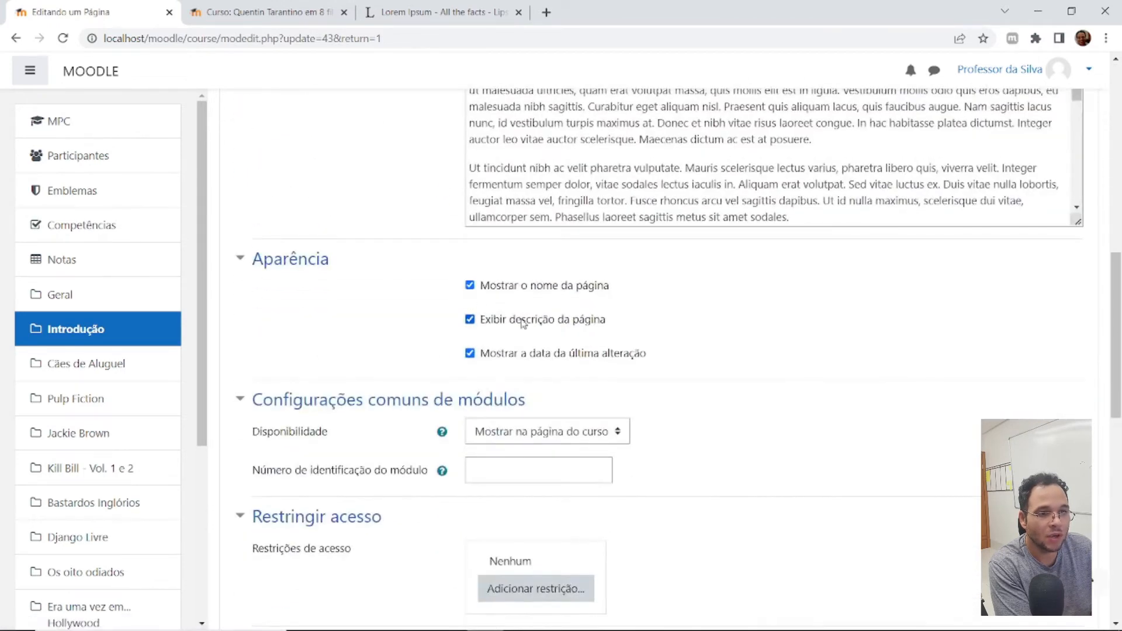
Disable "Exibir descrição da página" in the appearance settings, then save and display the page to check it
click(523, 321)
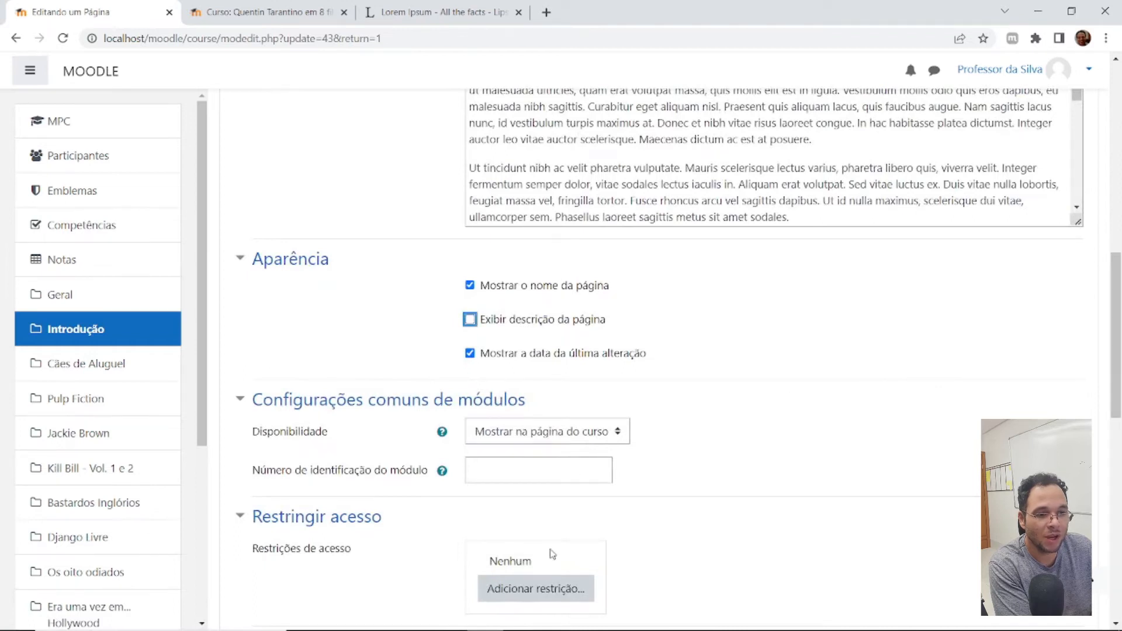
scroll(670, 514, down, 12)
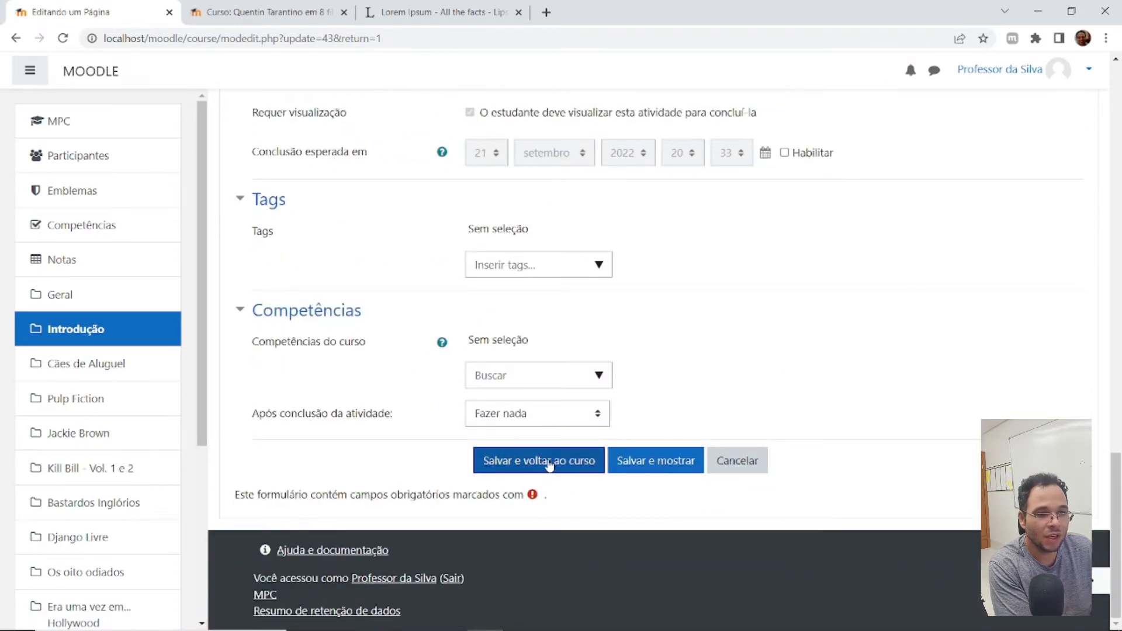
click(658, 463)
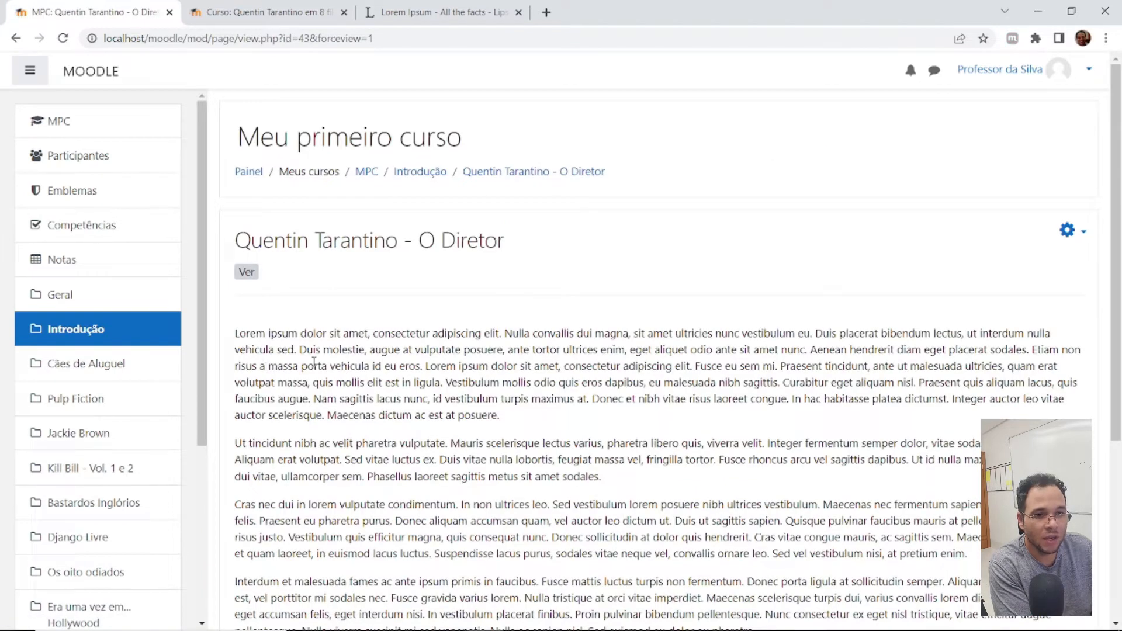
scroll(345, 359, down, 5)
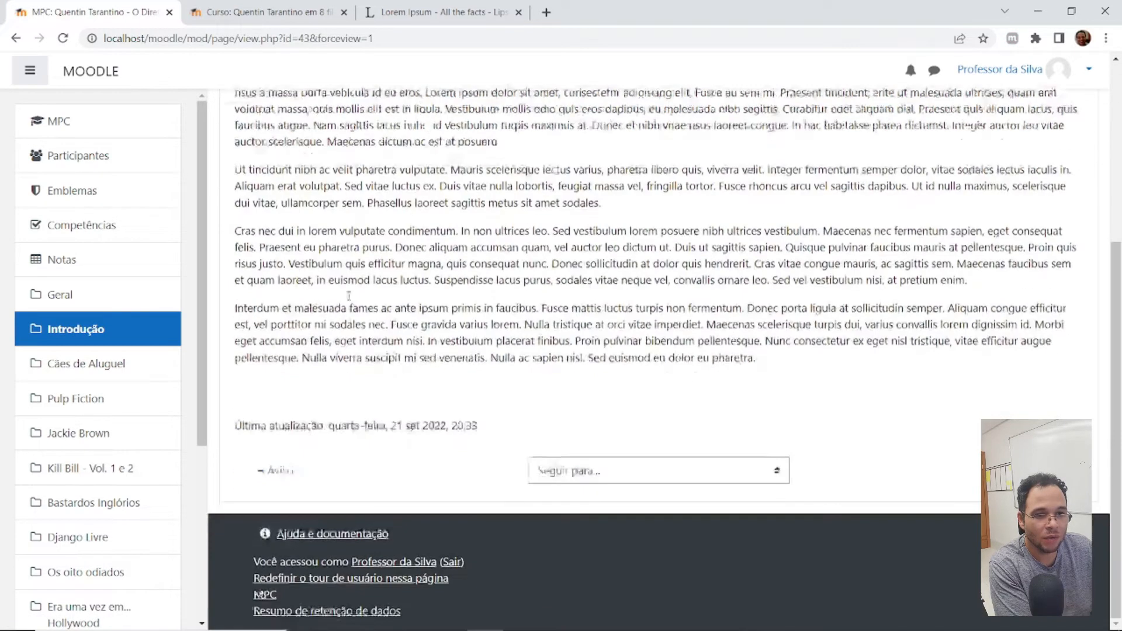
scroll(351, 351, up, 5)
Reopen the page's settings and show the full set of formatting tools for "Conteúdo da página"
scroll(374, 345, down, 5)
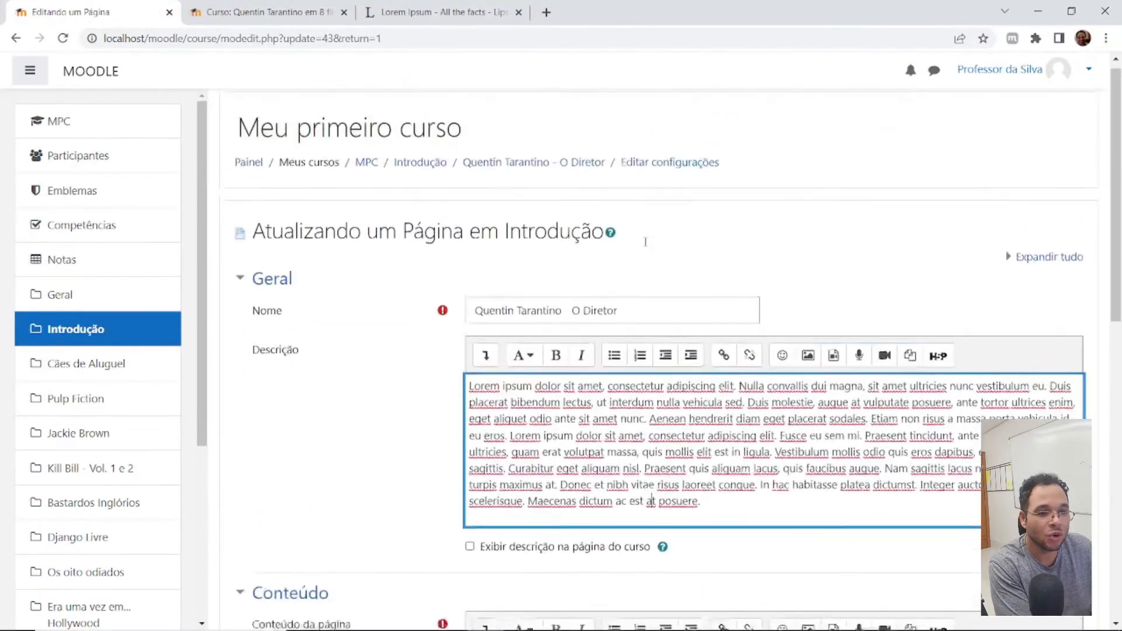
scroll(678, 350, down, 5)
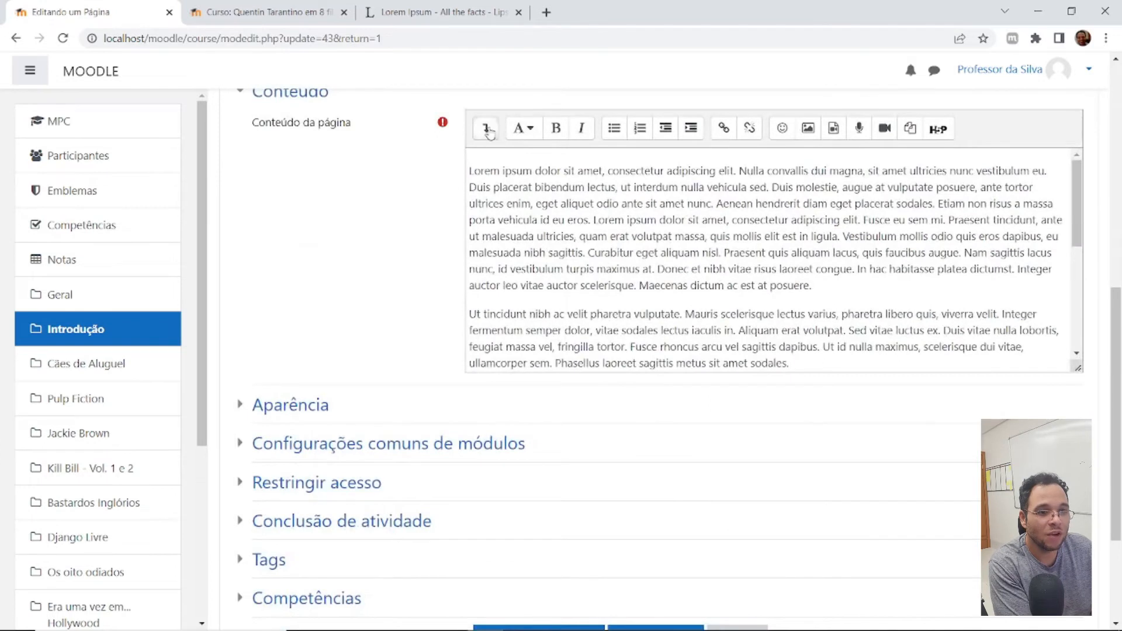
click(488, 129)
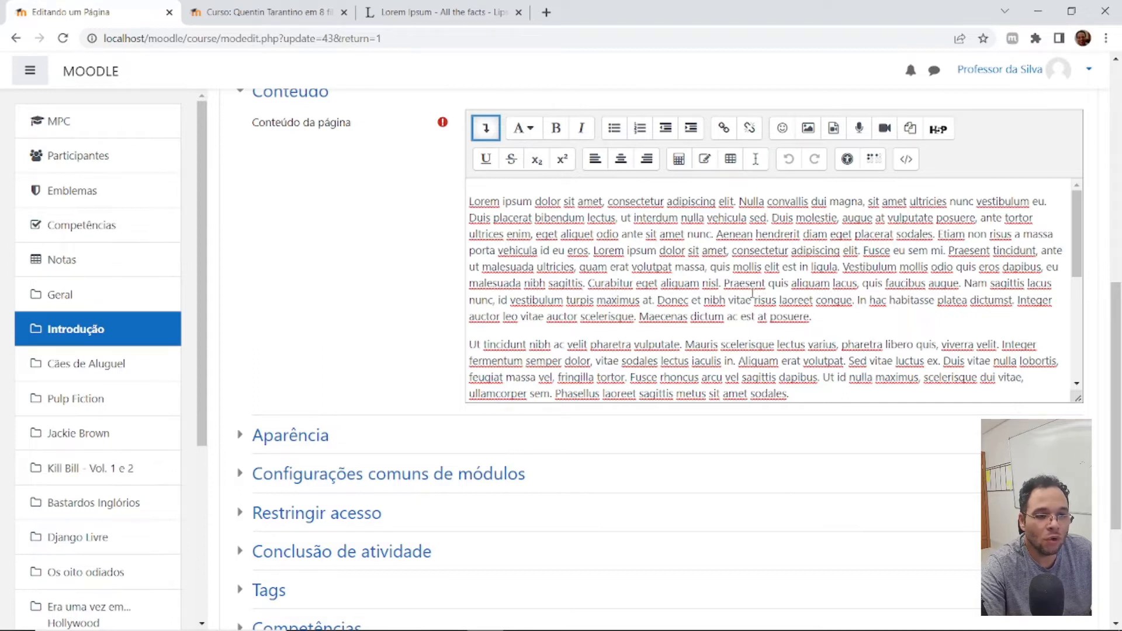
Open the "Quentin Tarantino, o diretor" page in the "Quentin Tarantino em 8 filmes" course as a layout reference
scroll(514, 264, up, 5)
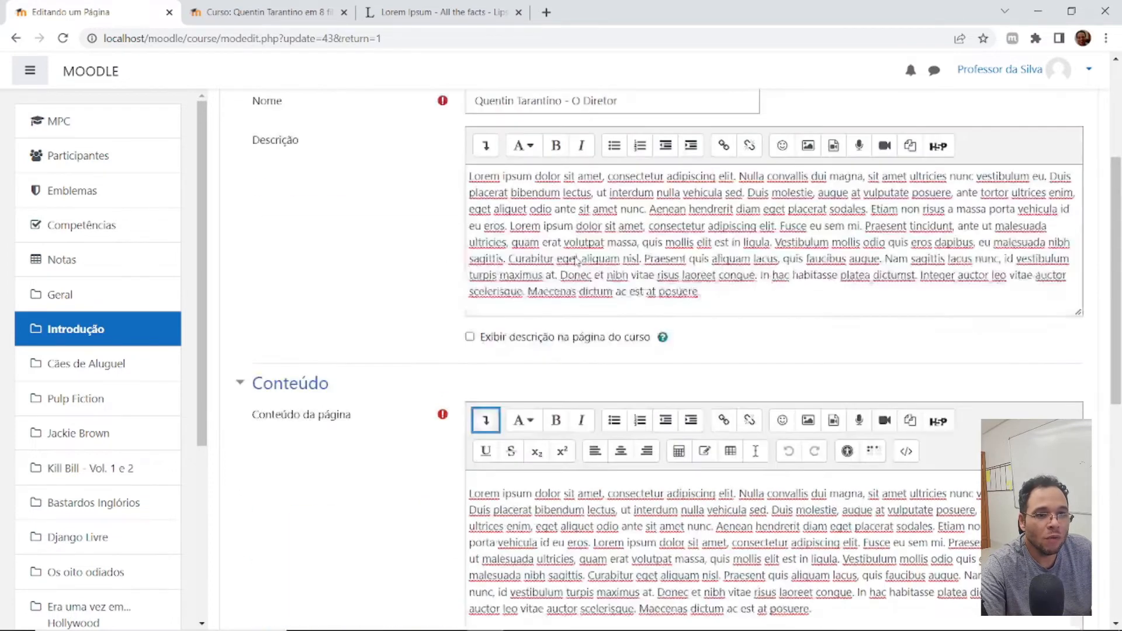
click(266, 11)
click(372, 318)
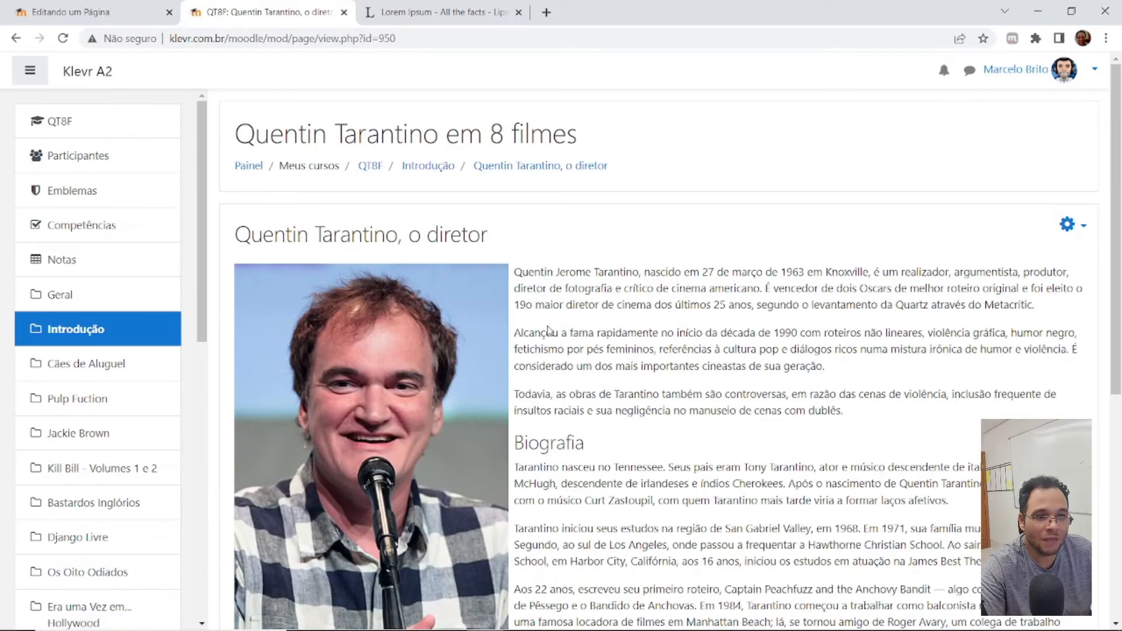
Return to the page being edited and delete all the text in "Conteúdo da página"
click(88, 11)
scroll(594, 329, down, 4)
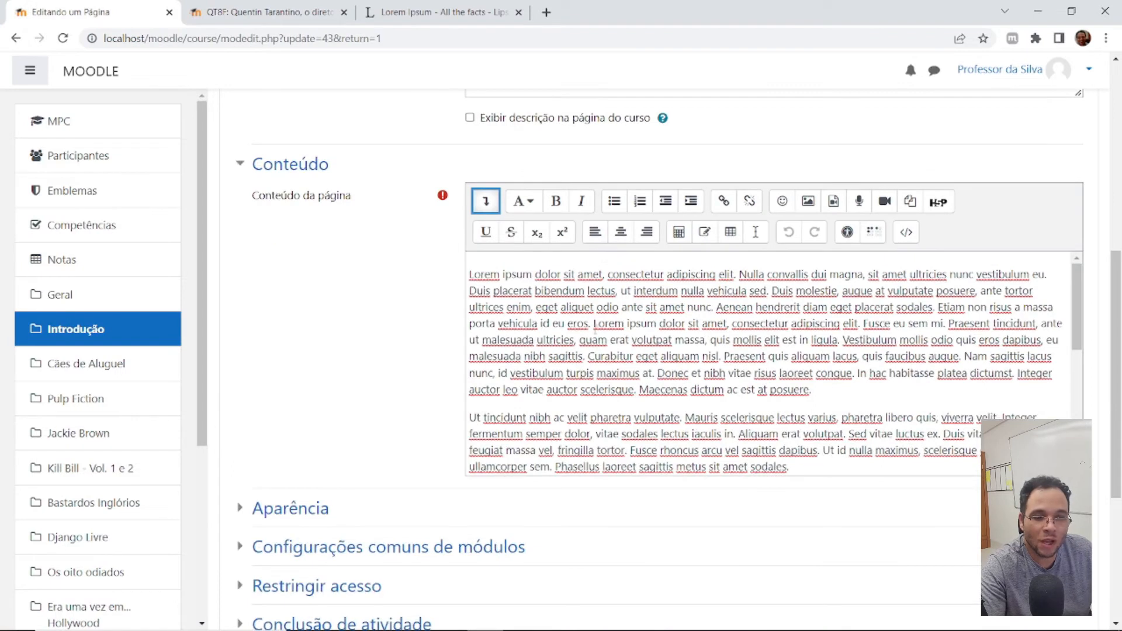
click(722, 343)
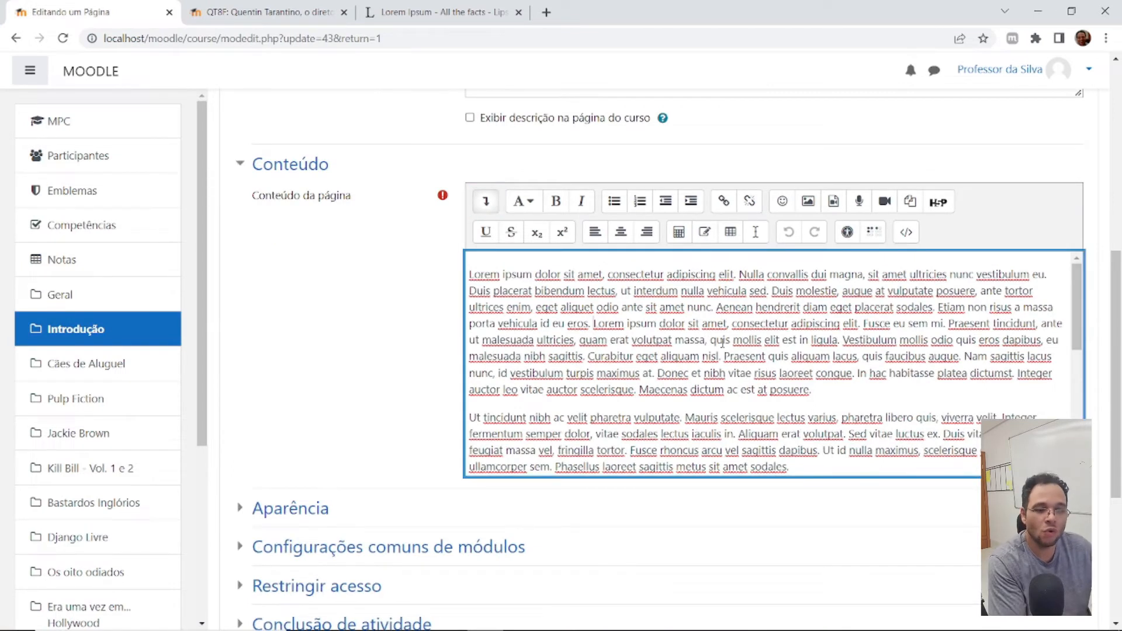
key(ctrl+a)
key(Delete)
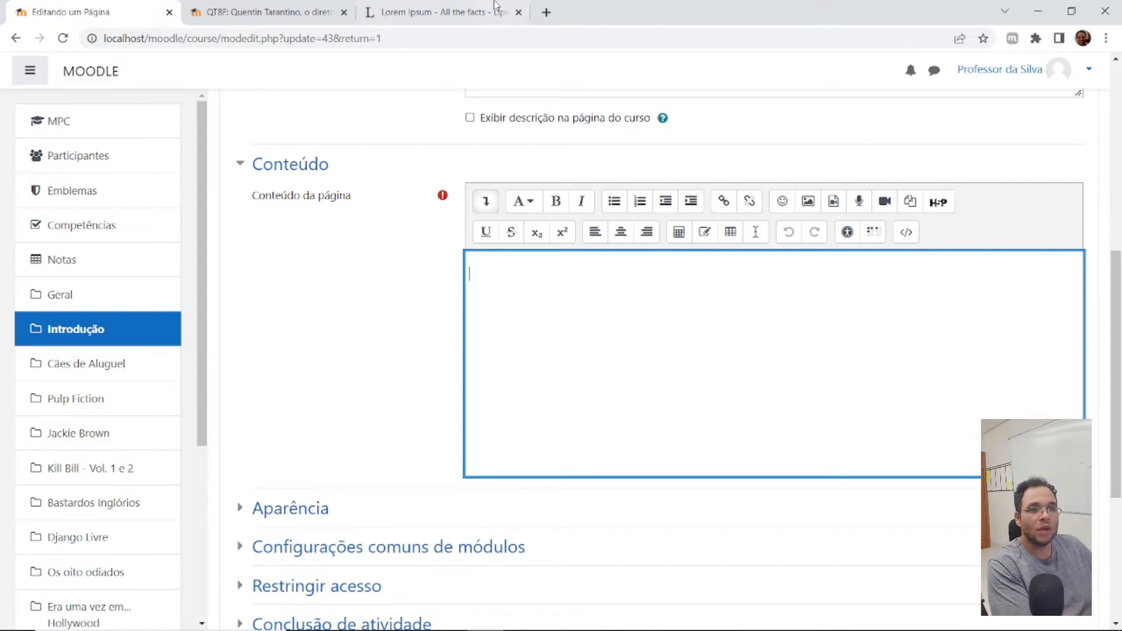
Search Google for "quentin tarantino" in a new browser tab
click(545, 12)
text(qu)
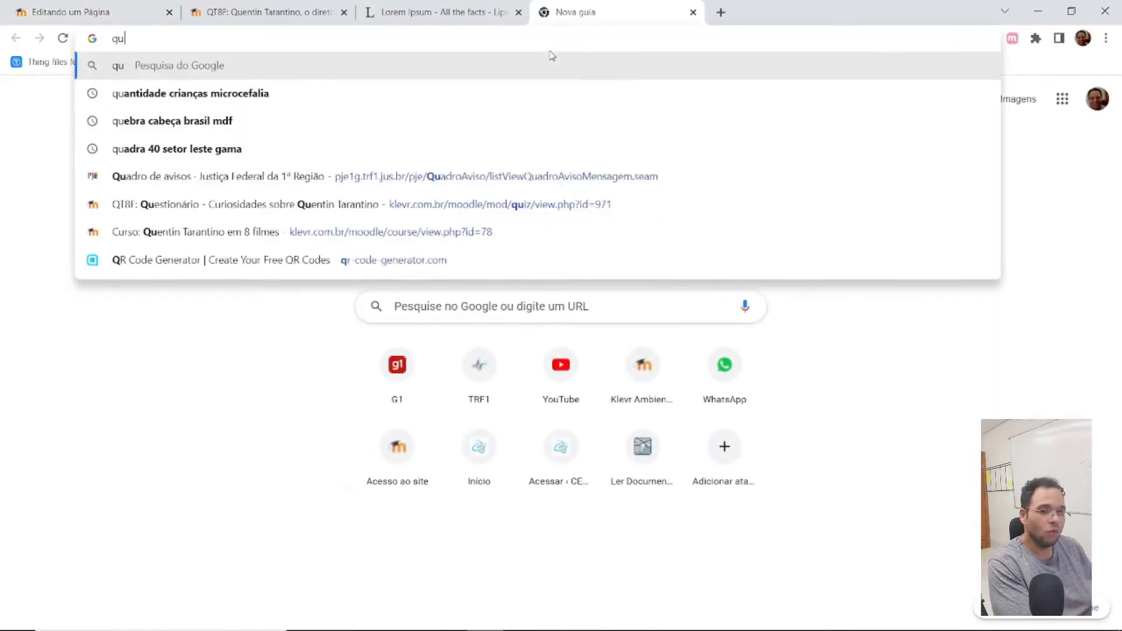
text(entin taran)
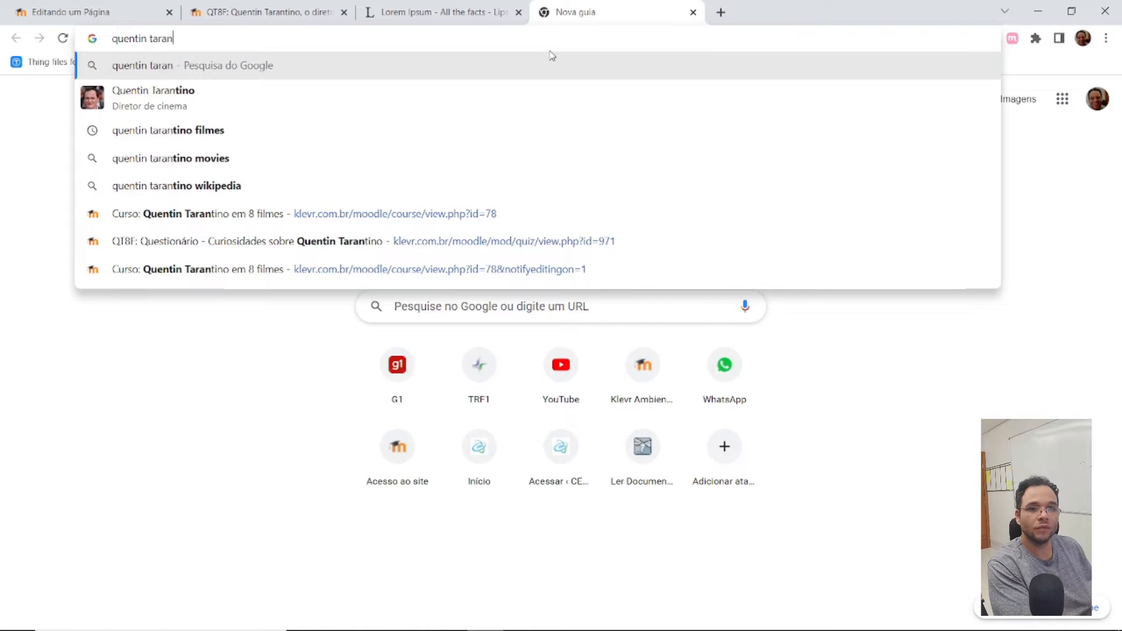
text(tino)
key(Return)
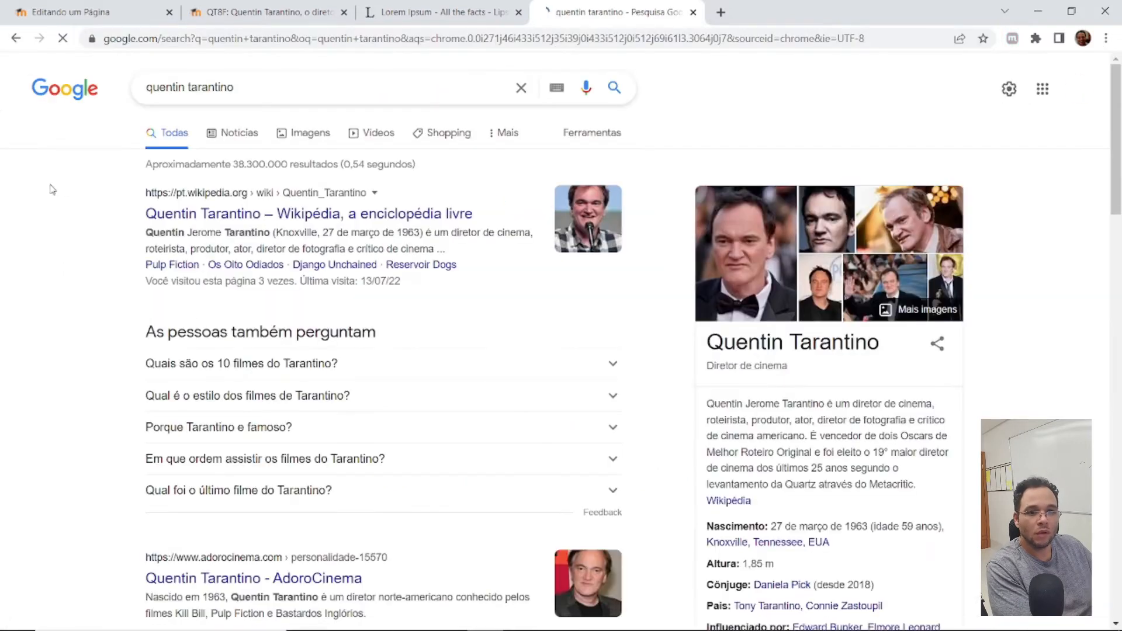
Switch to the image results and filter the usage rights to "Licenças Creative Commons"
click(308, 135)
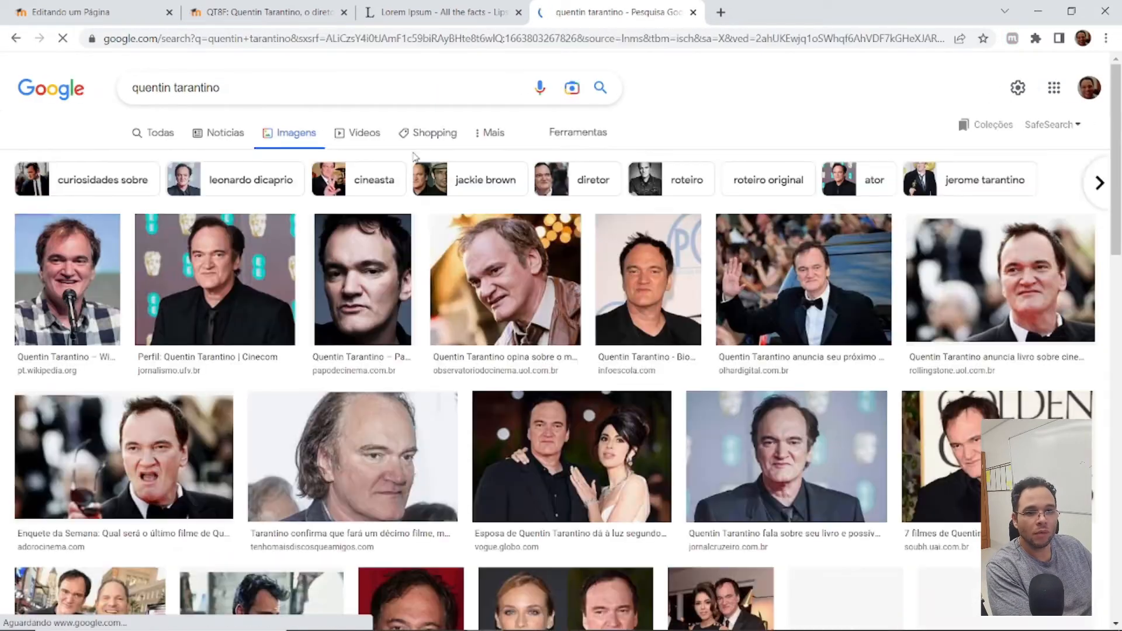
click(577, 132)
click(359, 159)
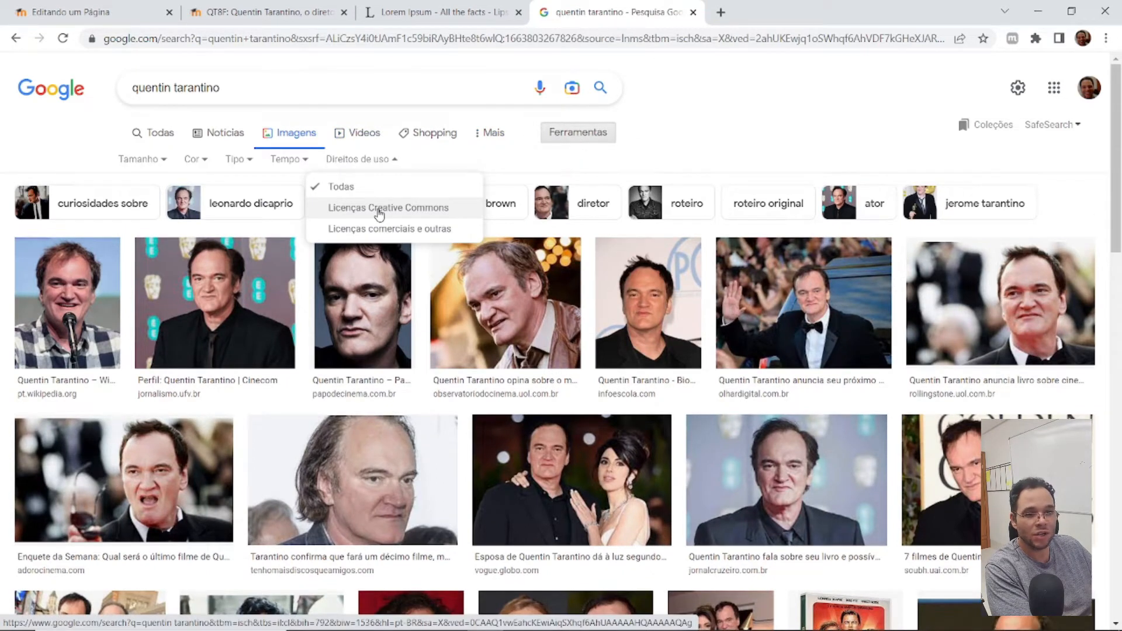
click(380, 209)
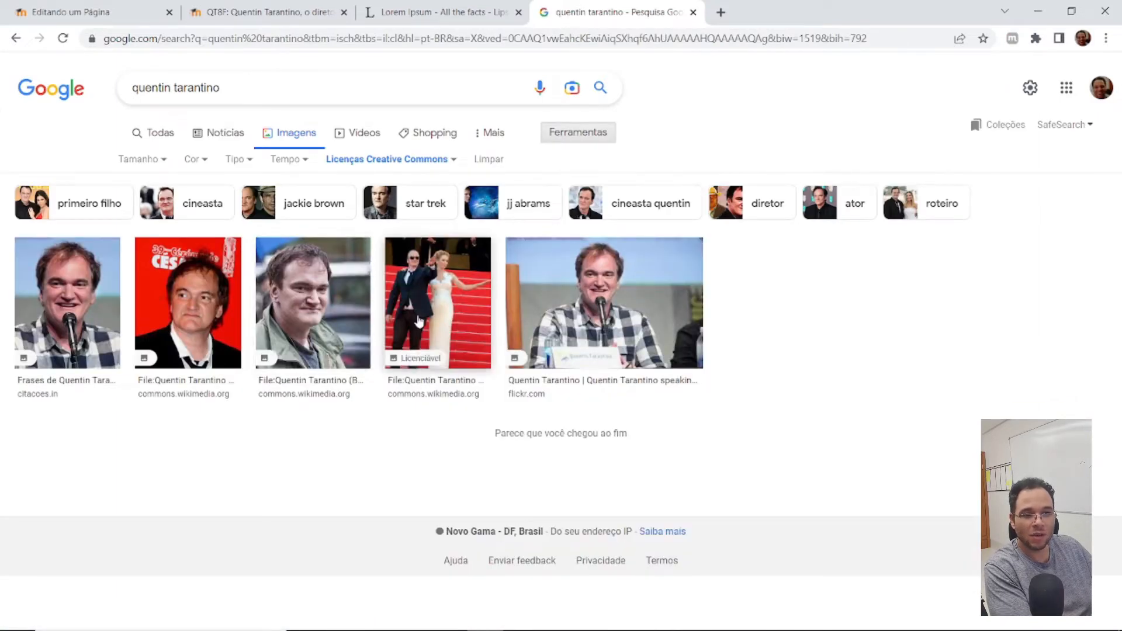
Enlarge the citacoes.in portrait with the microphone and save it as the JPEG "quentin-tarantino" in the desktop's QT folder
click(87, 300)
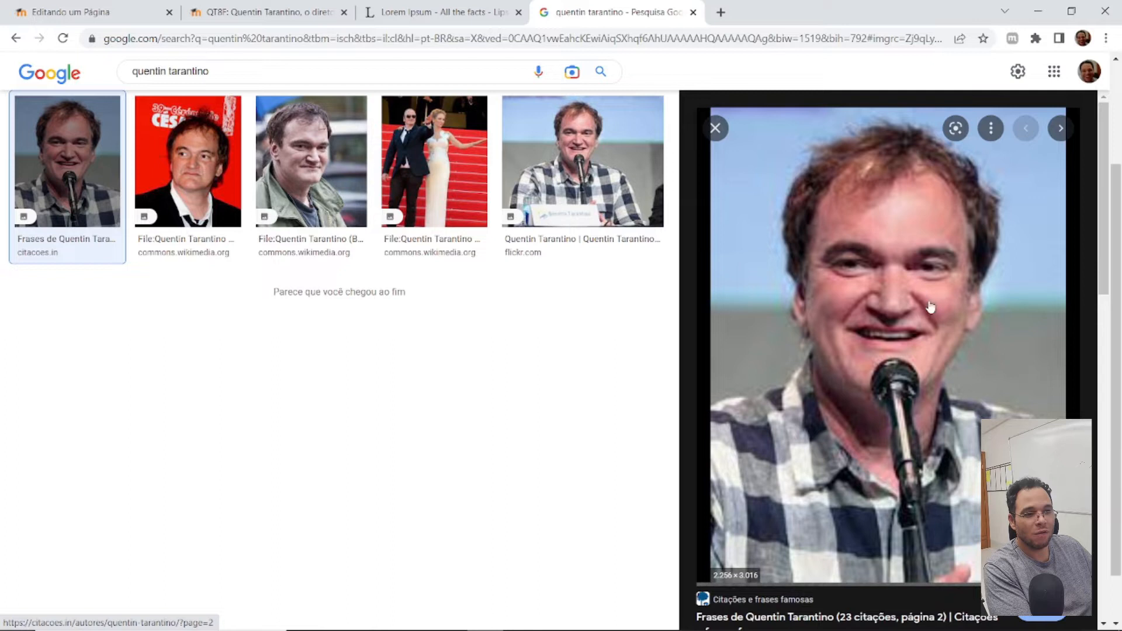
right_click(867, 298)
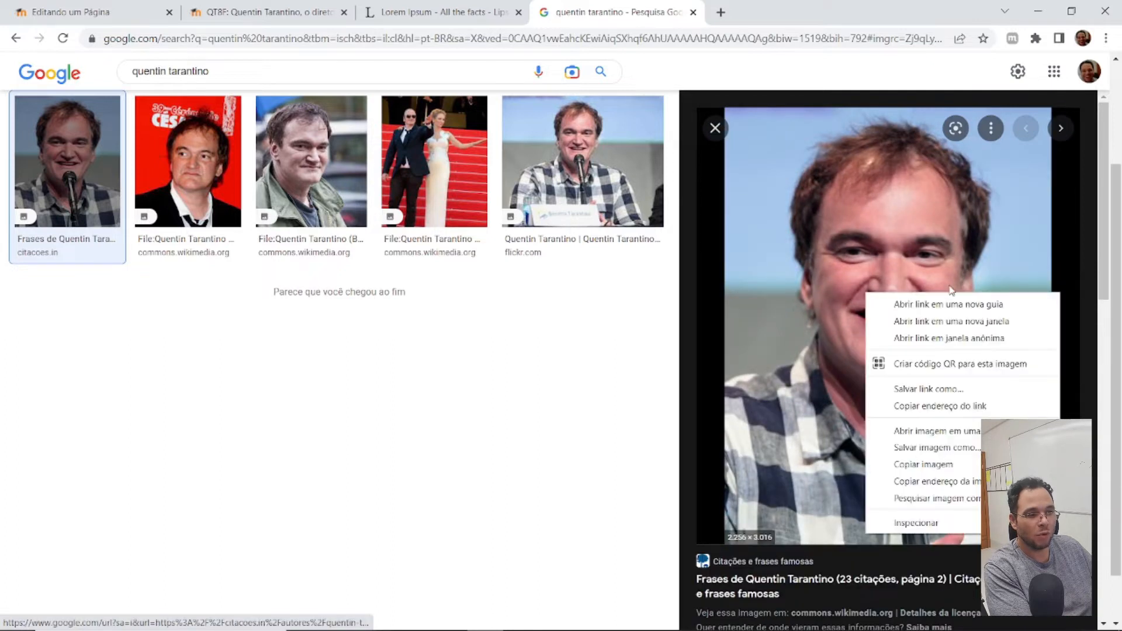
click(935, 431)
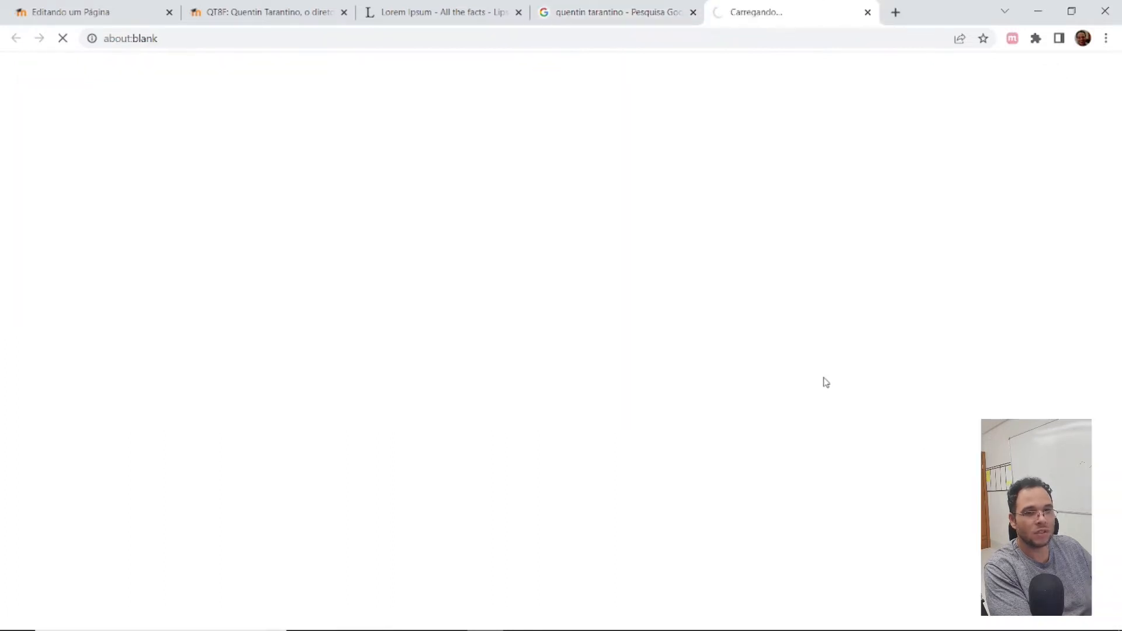
click(867, 13)
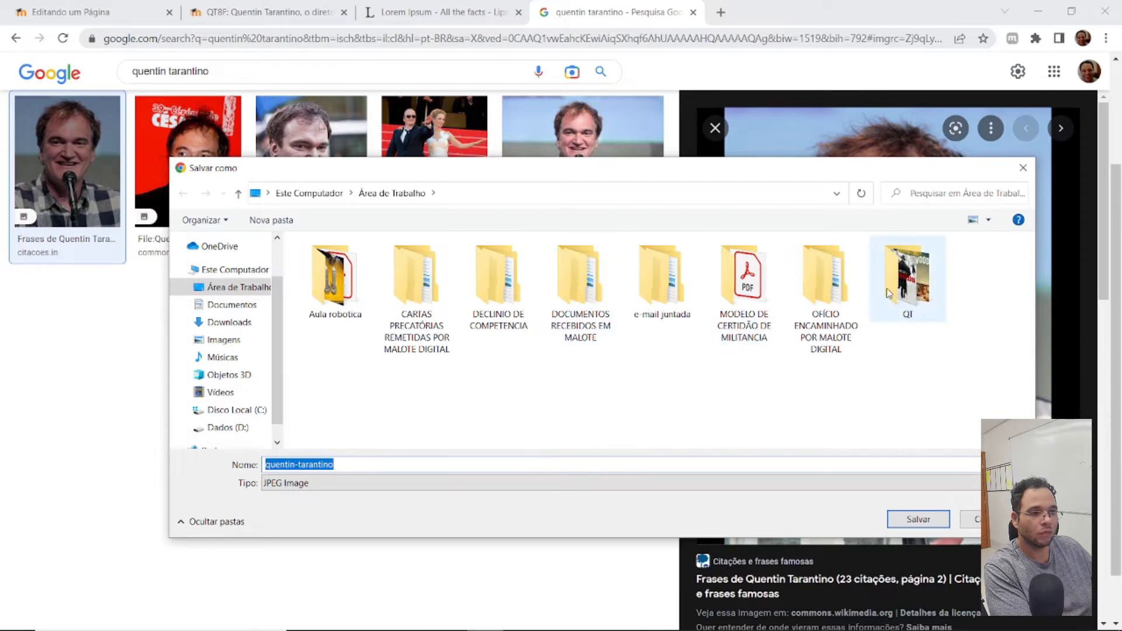
double_click(905, 277)
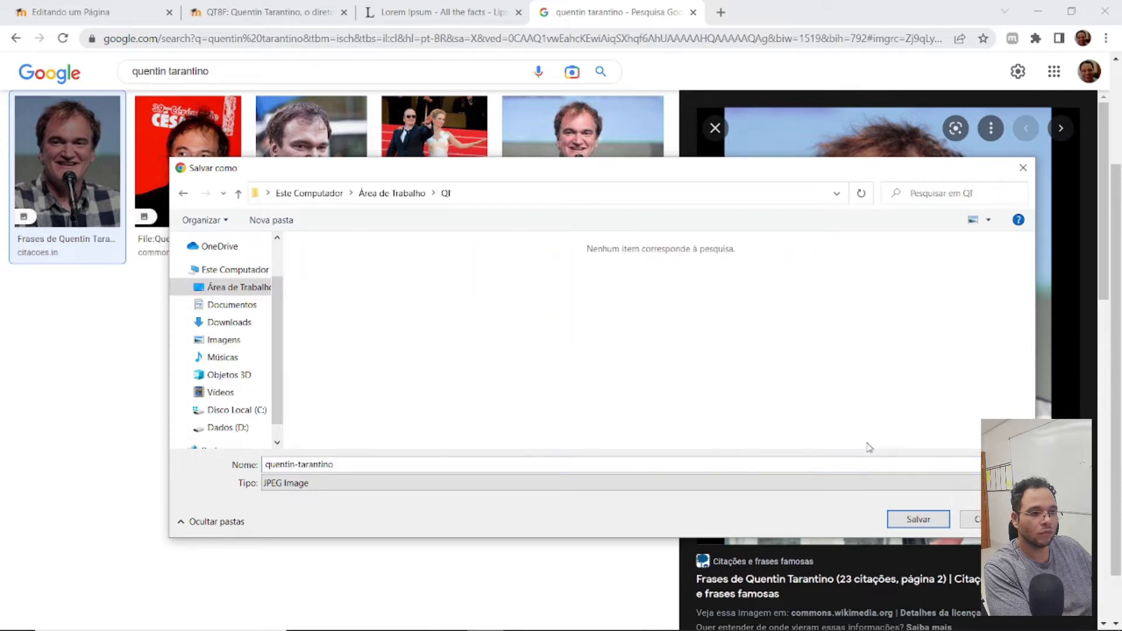
click(916, 520)
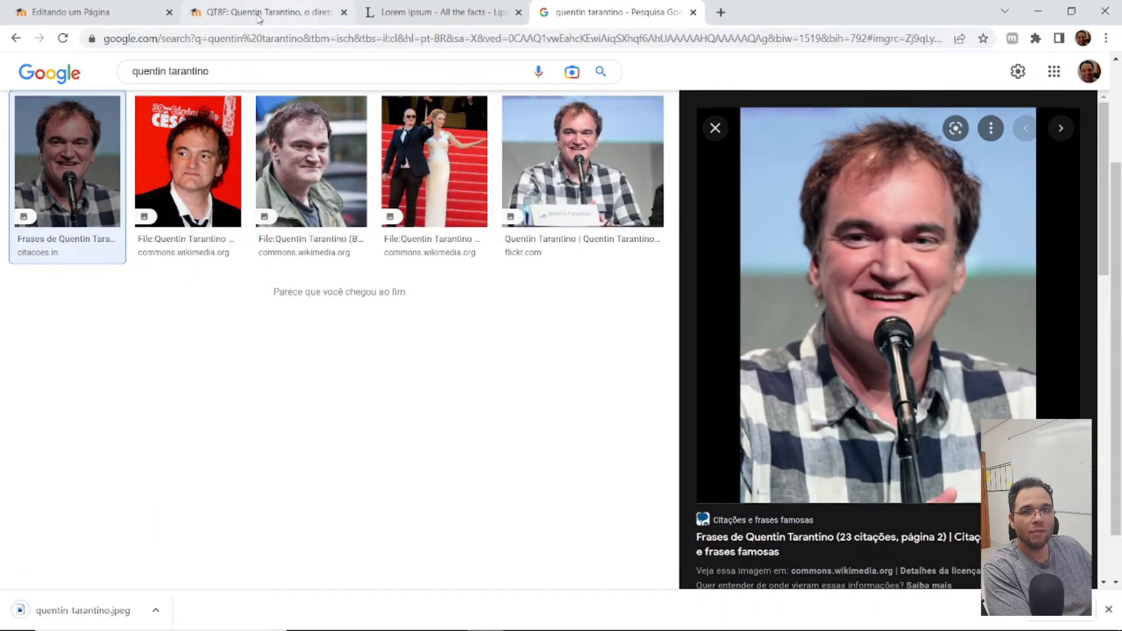
Try to upload quentin-tarantino.jpeg from the QT folder as an image in Moodle's "Conteúdo da página"
click(99, 12)
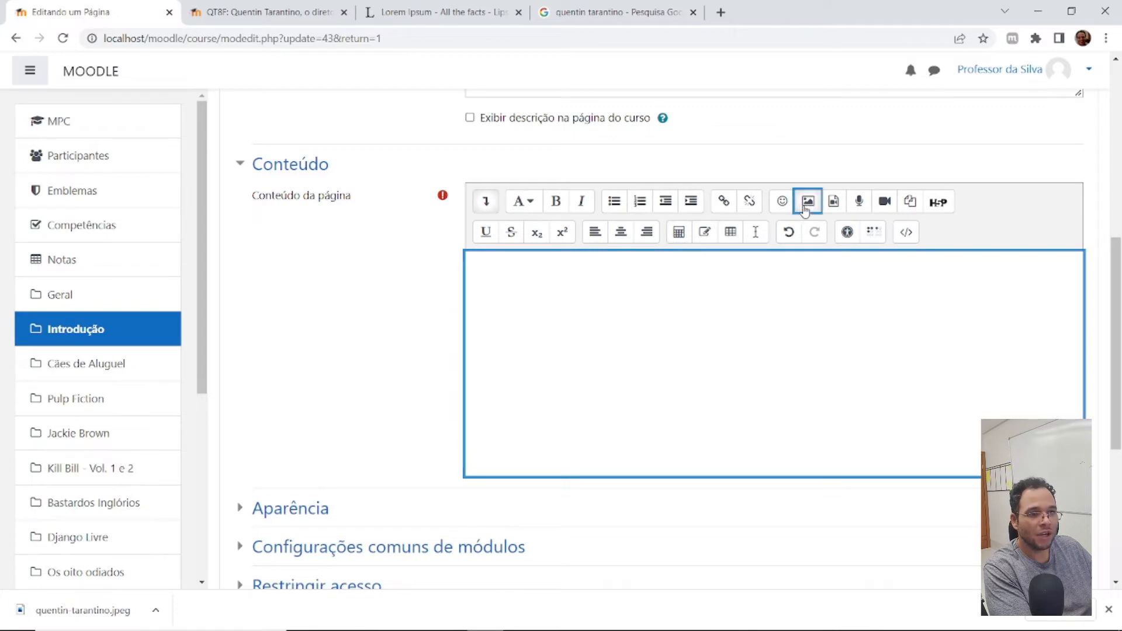
click(807, 201)
click(677, 240)
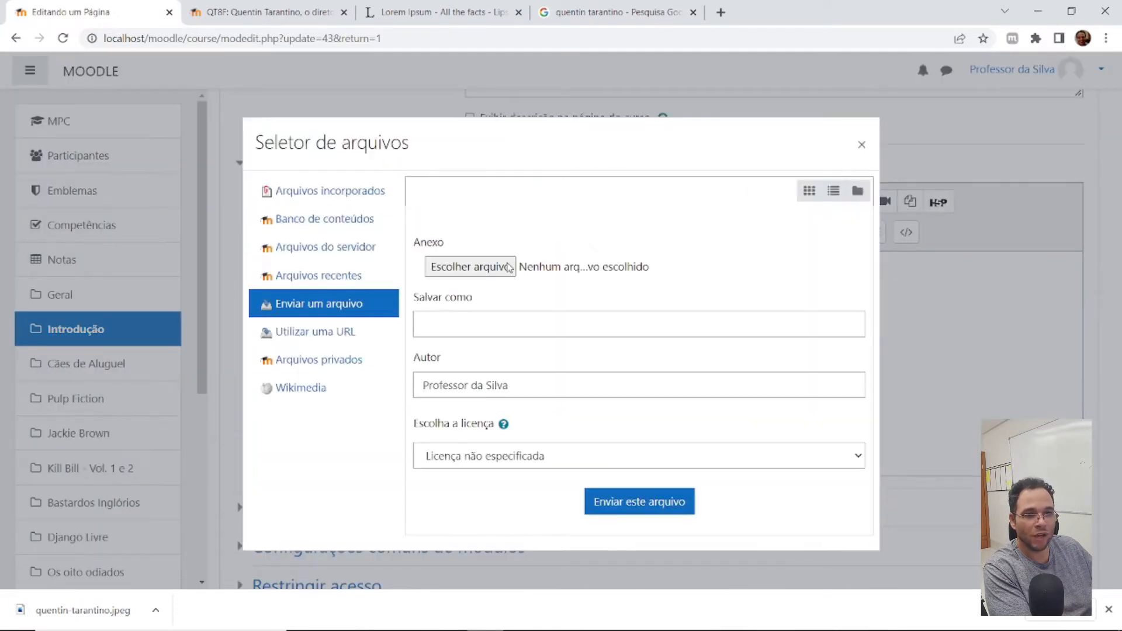
click(485, 275)
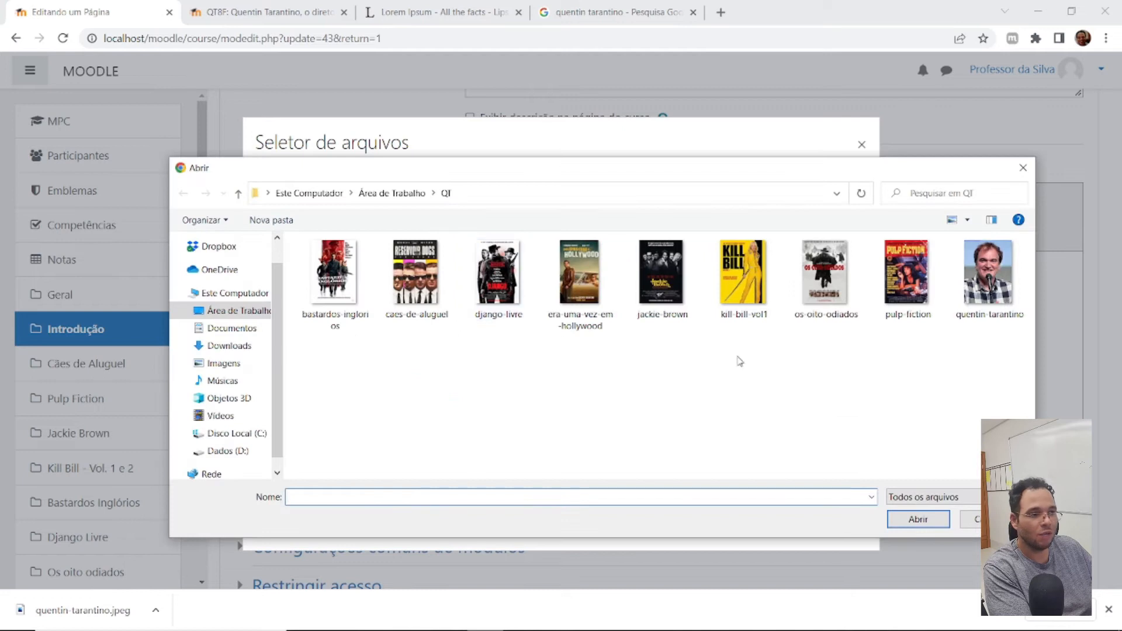
double_click(981, 274)
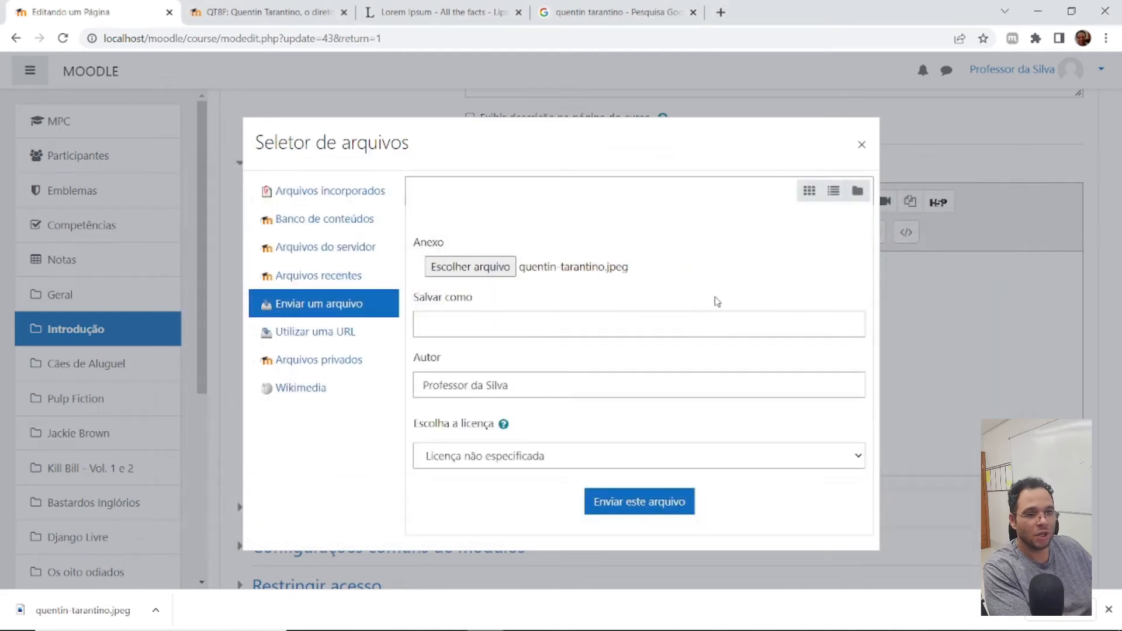
click(651, 509)
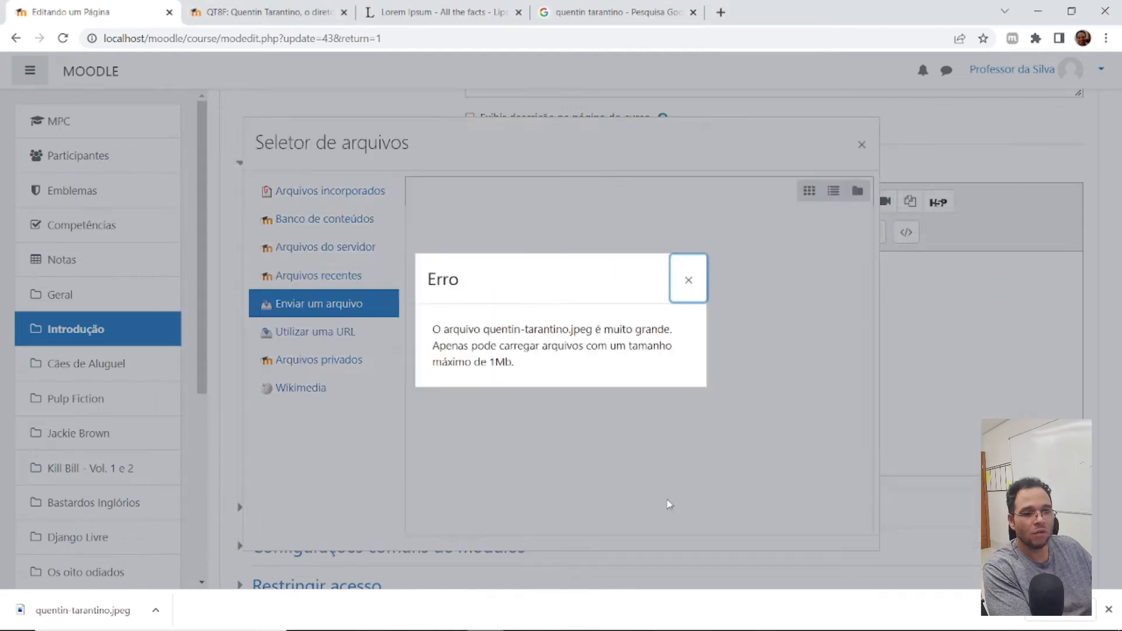
click(683, 291)
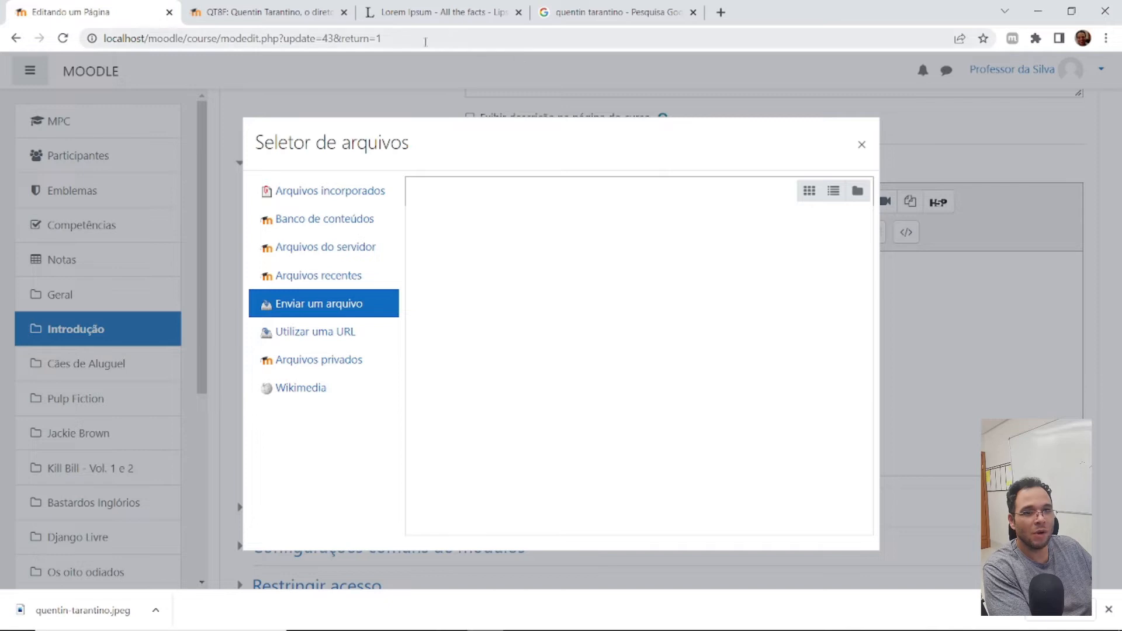
click(640, 16)
right_click(905, 289)
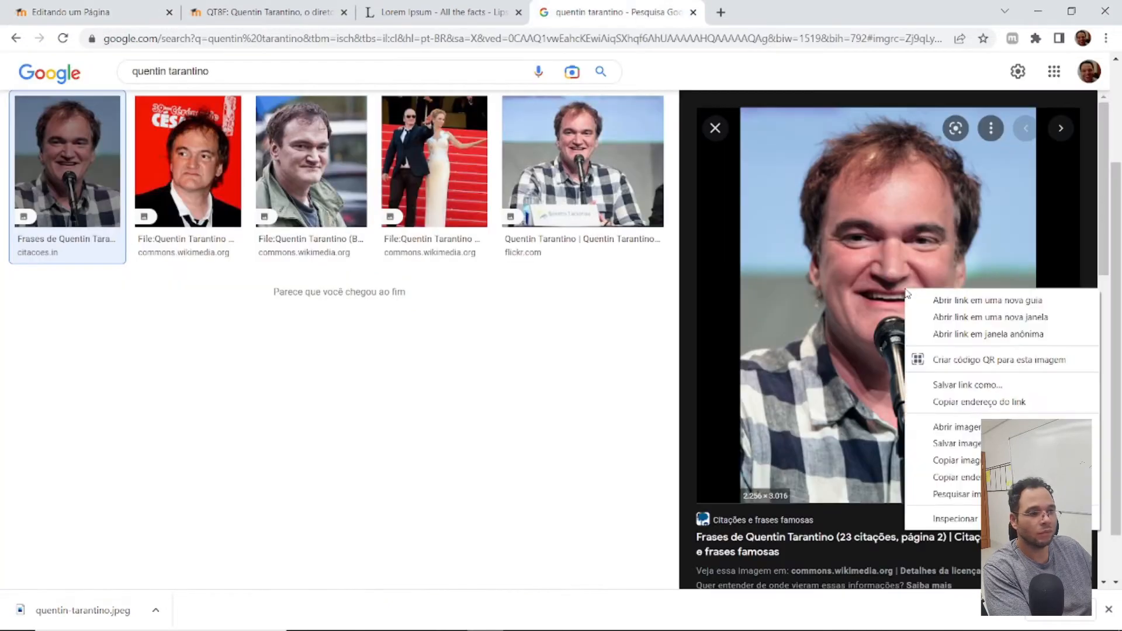
click(1001, 478)
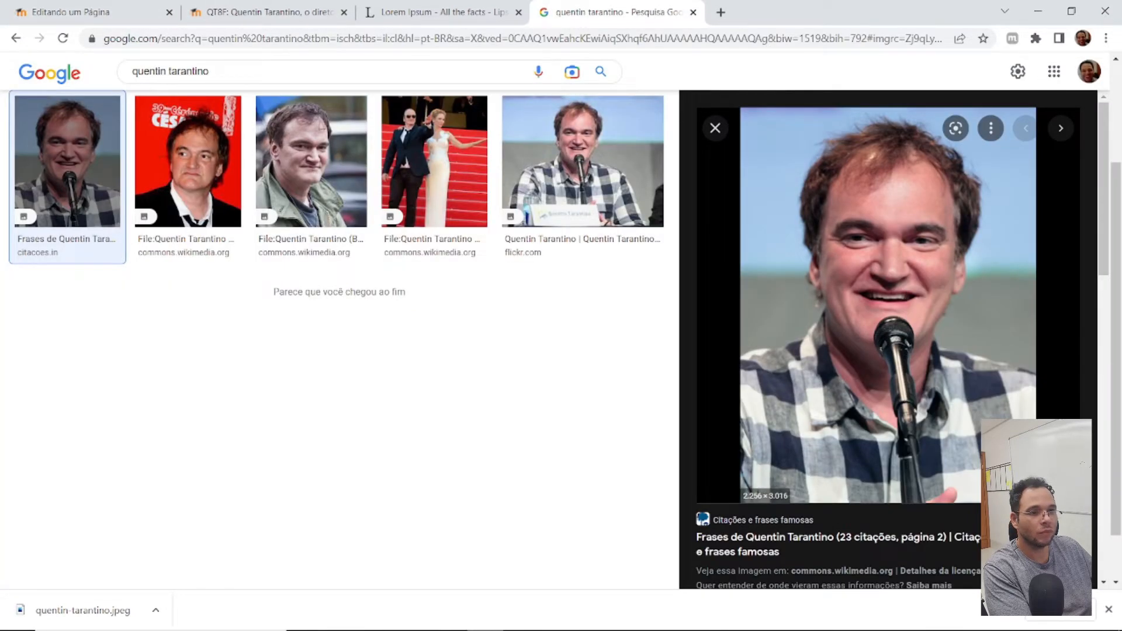
click(88, 12)
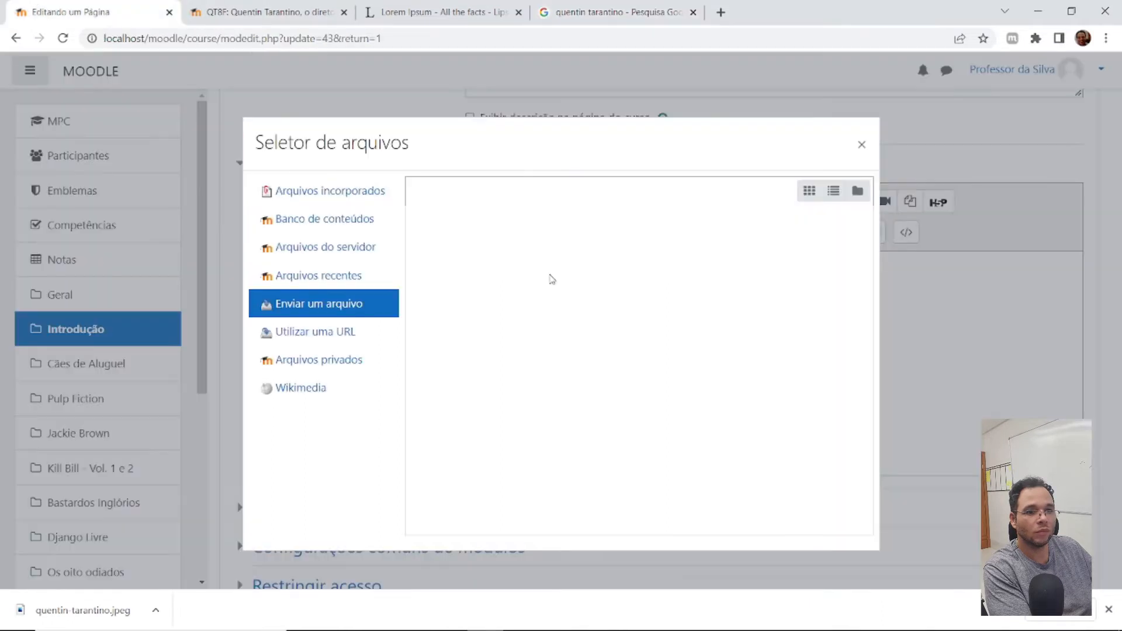
click(346, 332)
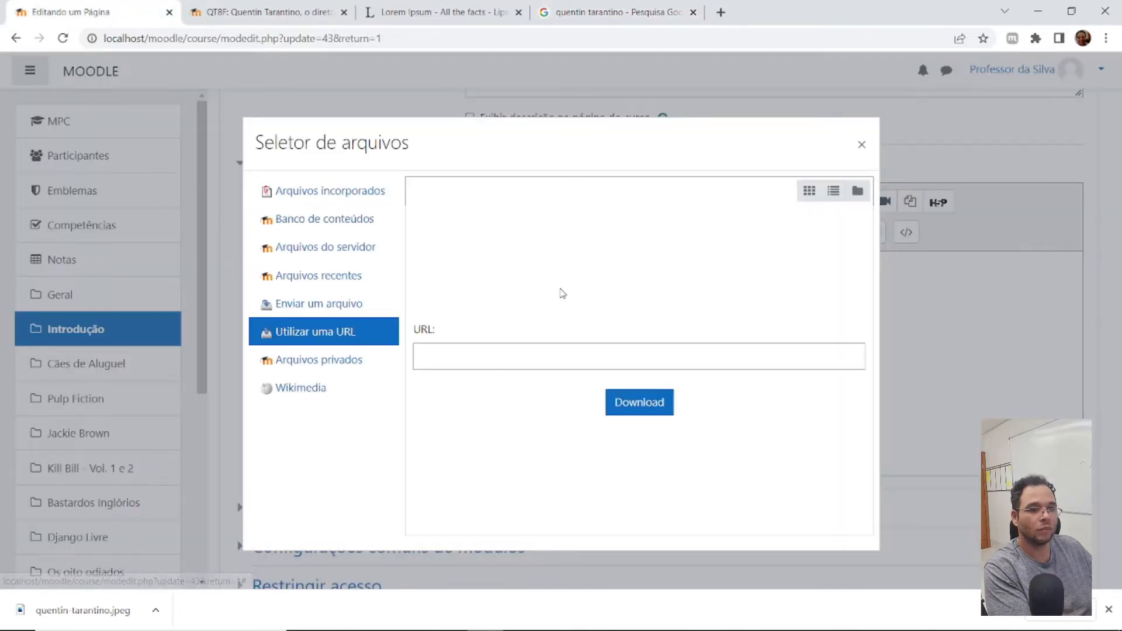
click(508, 359)
key(ctrl+v)
click(649, 409)
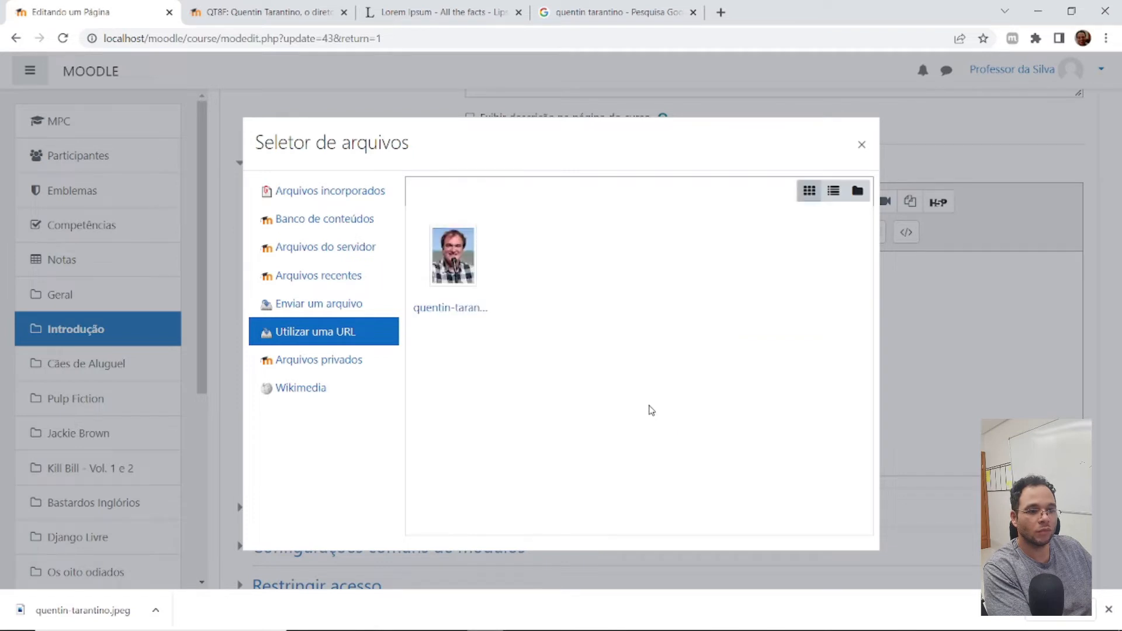
key(Escape)
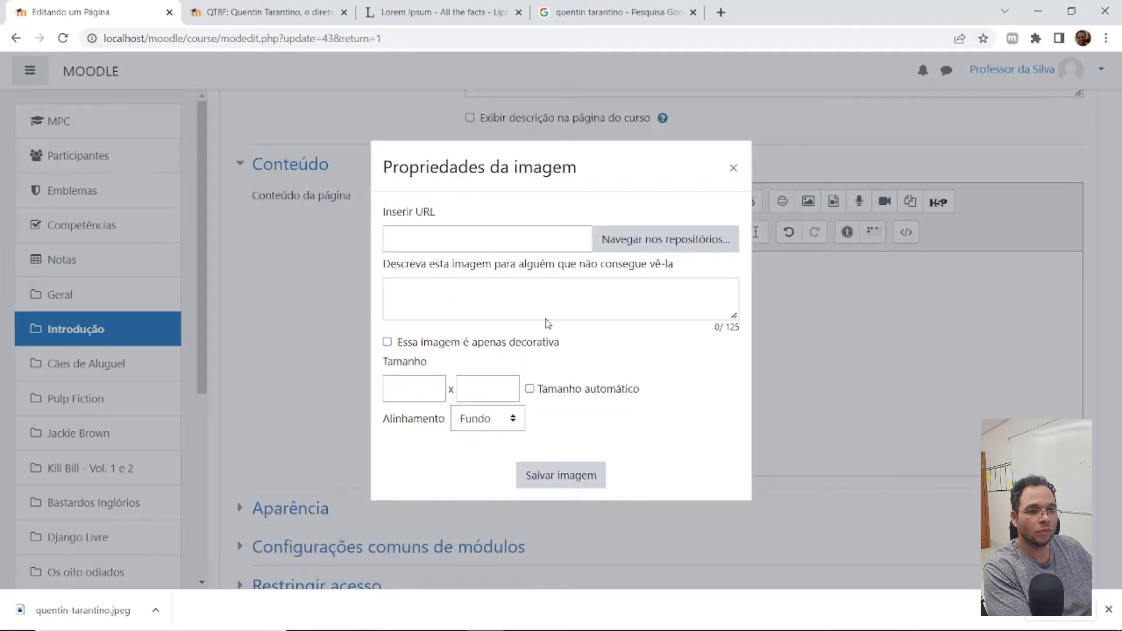
Reopen Moodle's file picker and copy the image address of the citacoes.in portrait with the microphone from the Google results
click(659, 238)
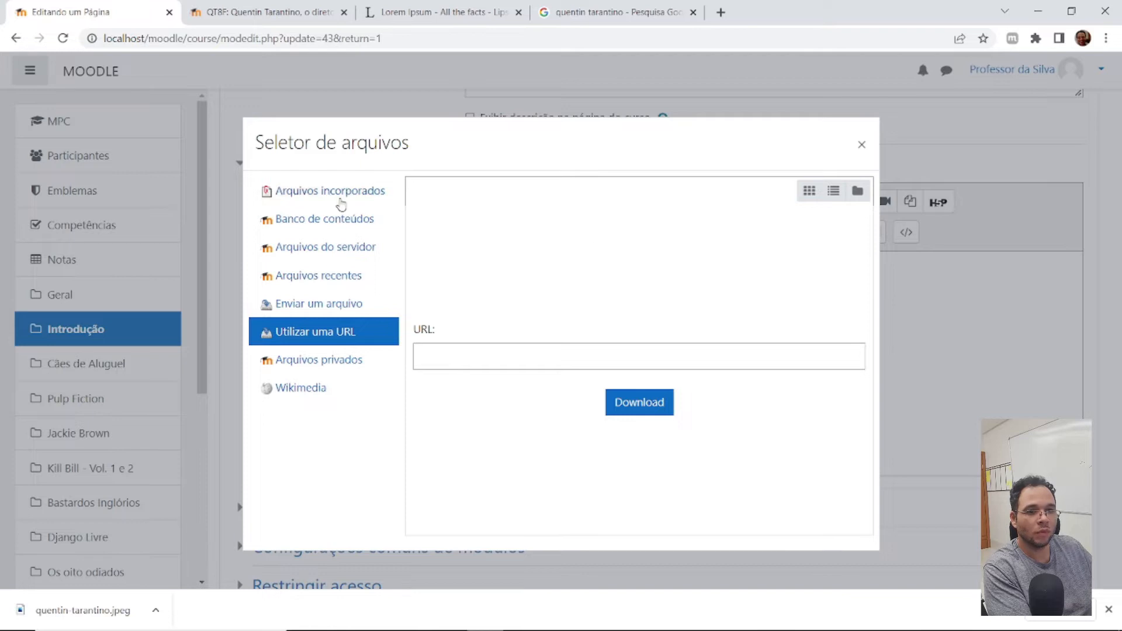
click(344, 304)
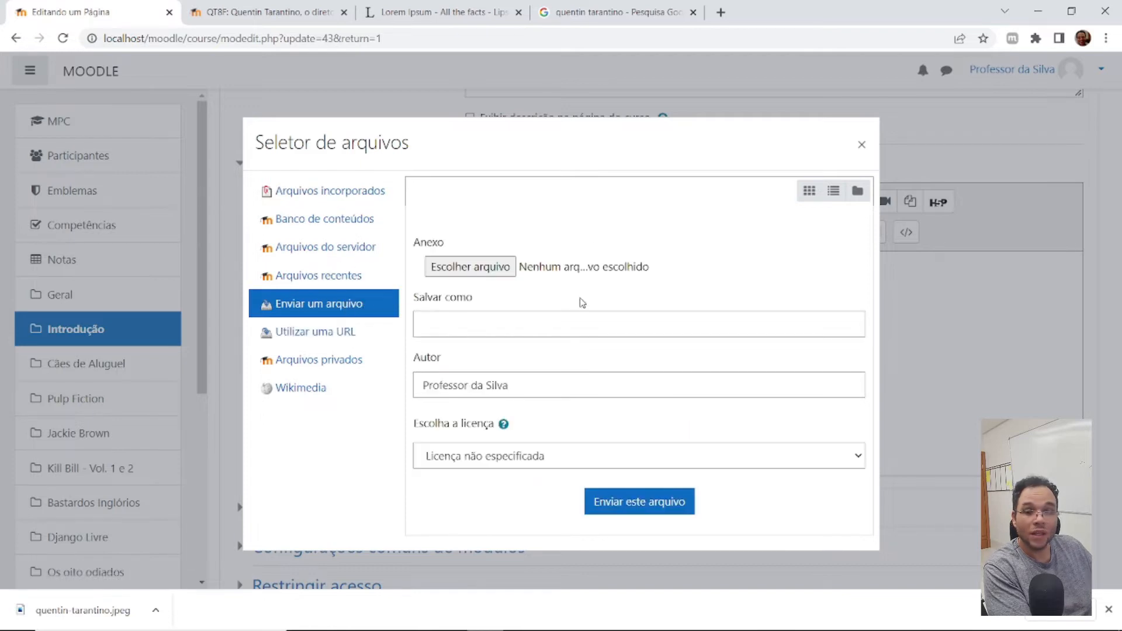
click(608, 16)
right_click(851, 279)
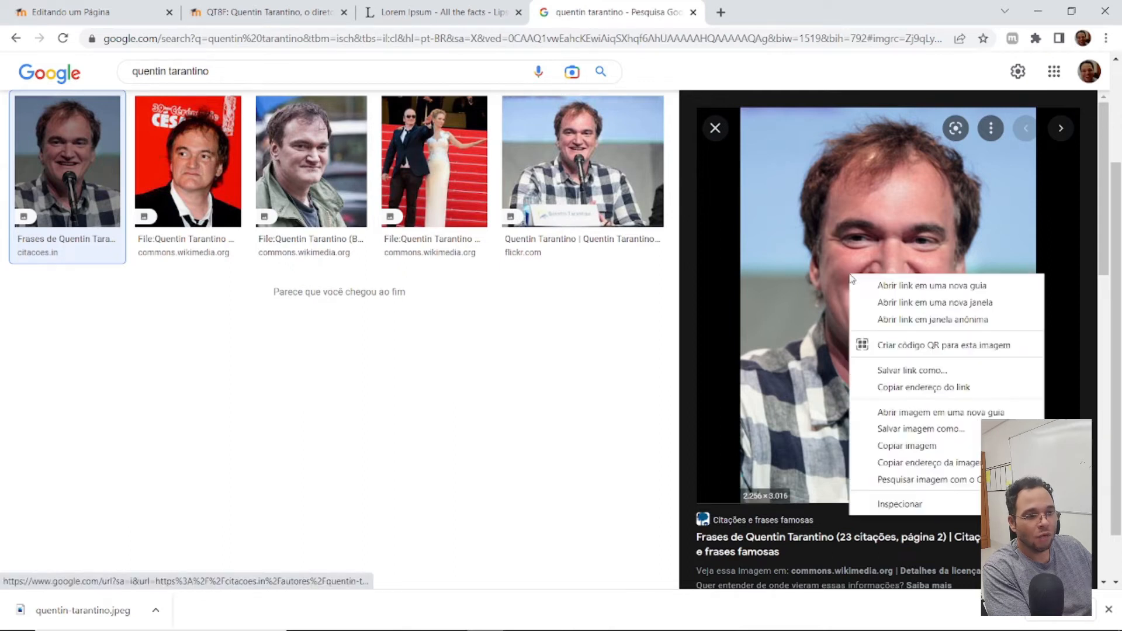
click(942, 467)
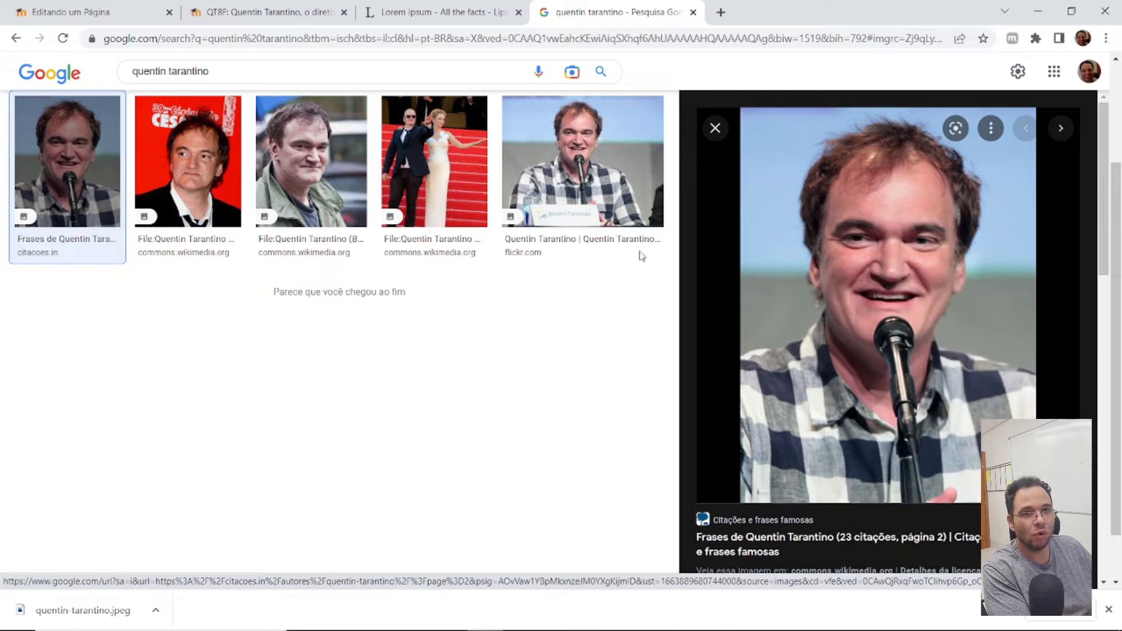
click(94, 12)
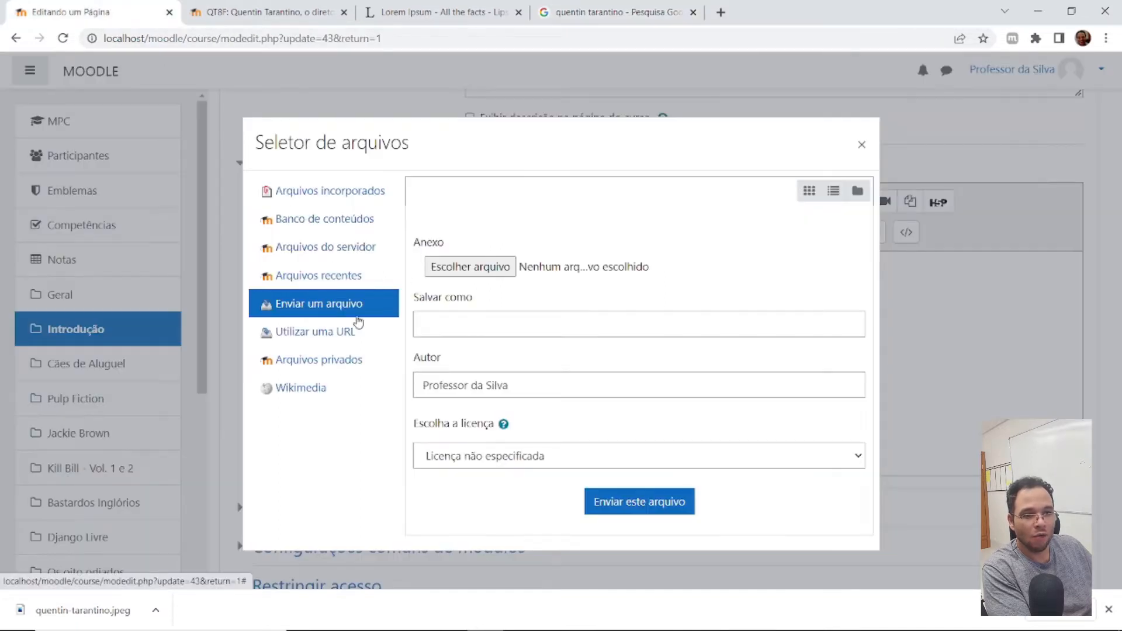
click(312, 336)
click(459, 362)
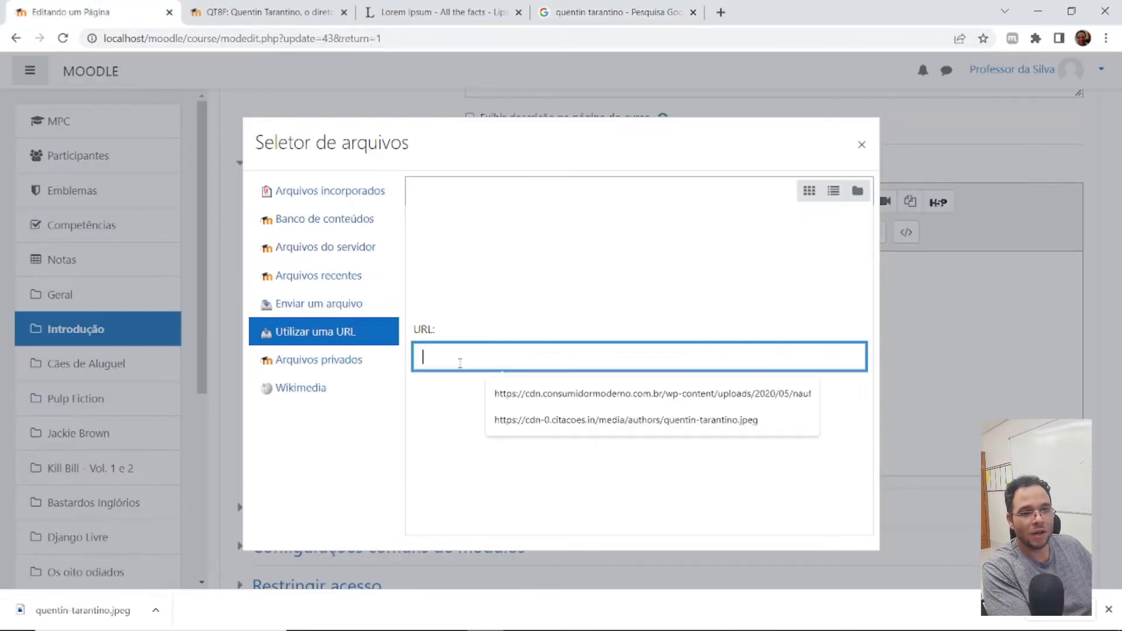
text(https://cdn-0.citacoes.in/media/authors/quentin-tarantino.jpeg)
click(477, 425)
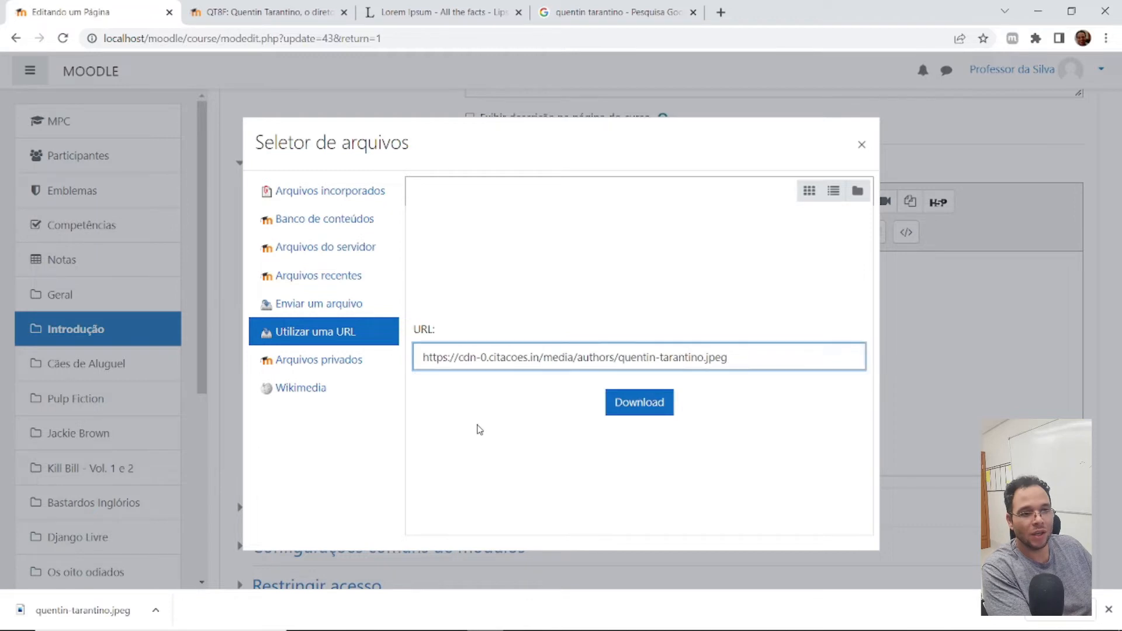
click(648, 409)
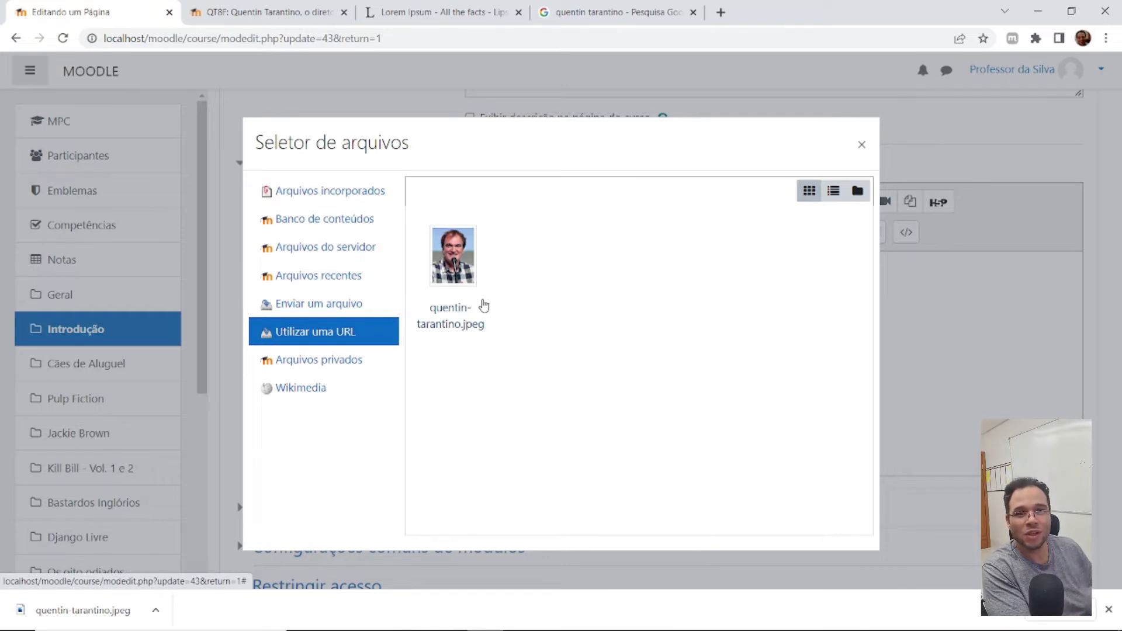
Open the fetched quentin-tarantino.jpeg, compare the linking and copying options, and choose "Fazer uma cópia deste arquivo"
click(453, 266)
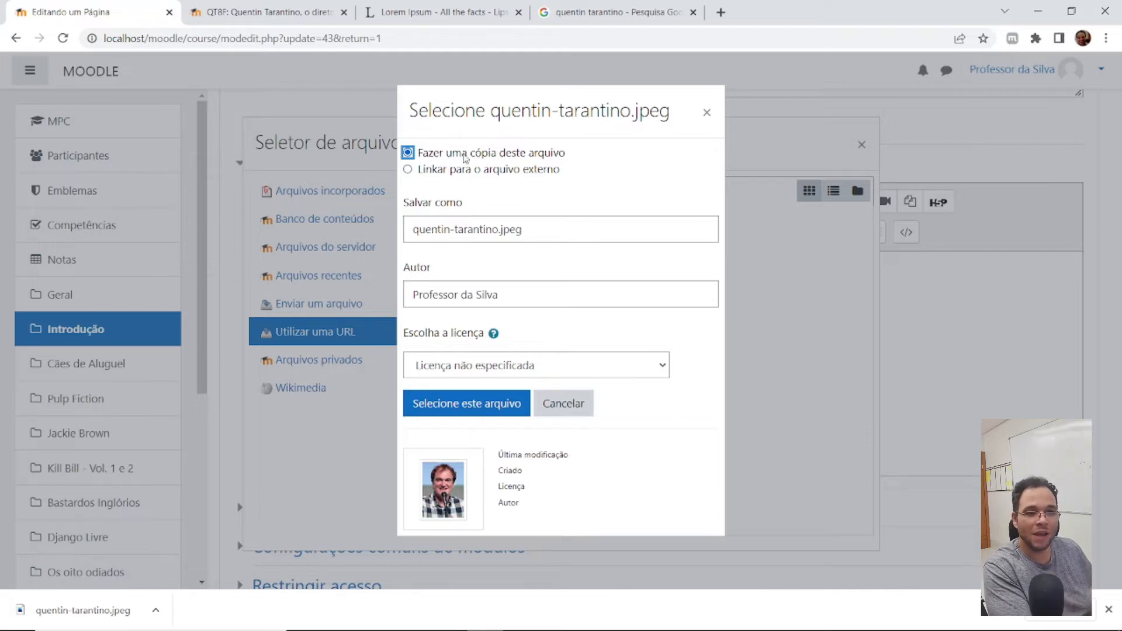
click(408, 170)
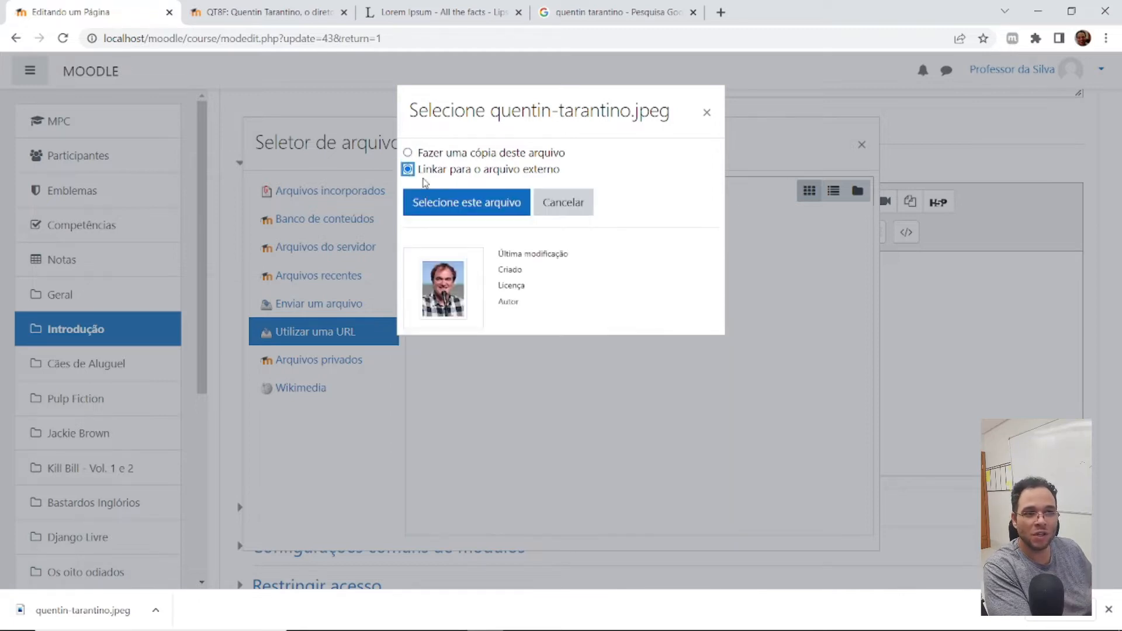
click(408, 154)
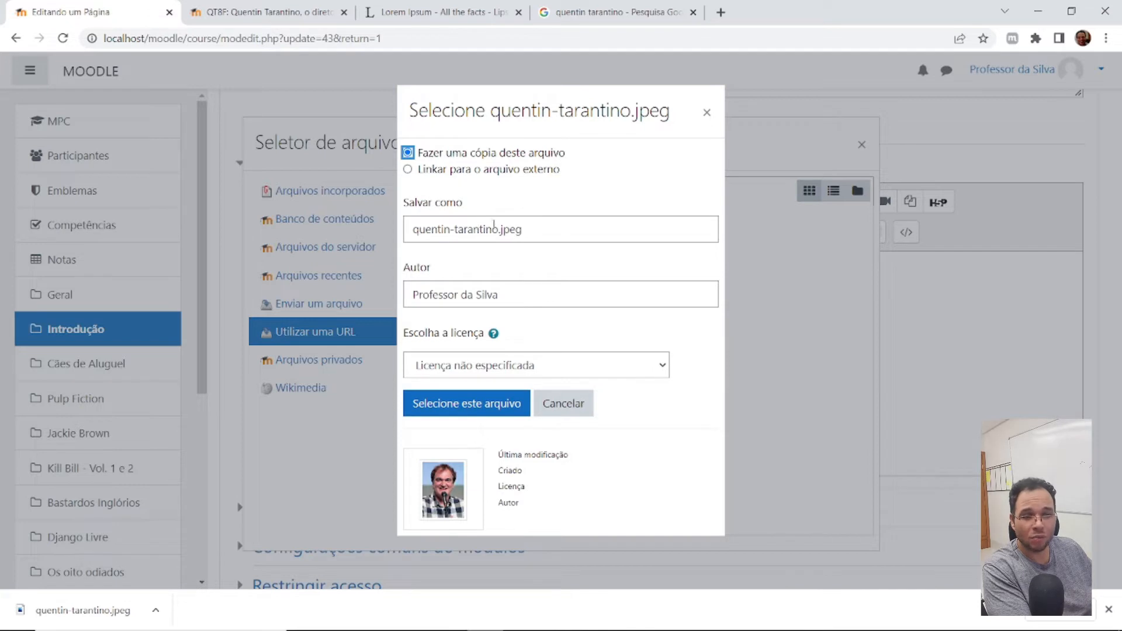
Try to add the copy of quentin-tarantino.jpeg with its licence set to "Creative Commons", keeping the default author
click(579, 292)
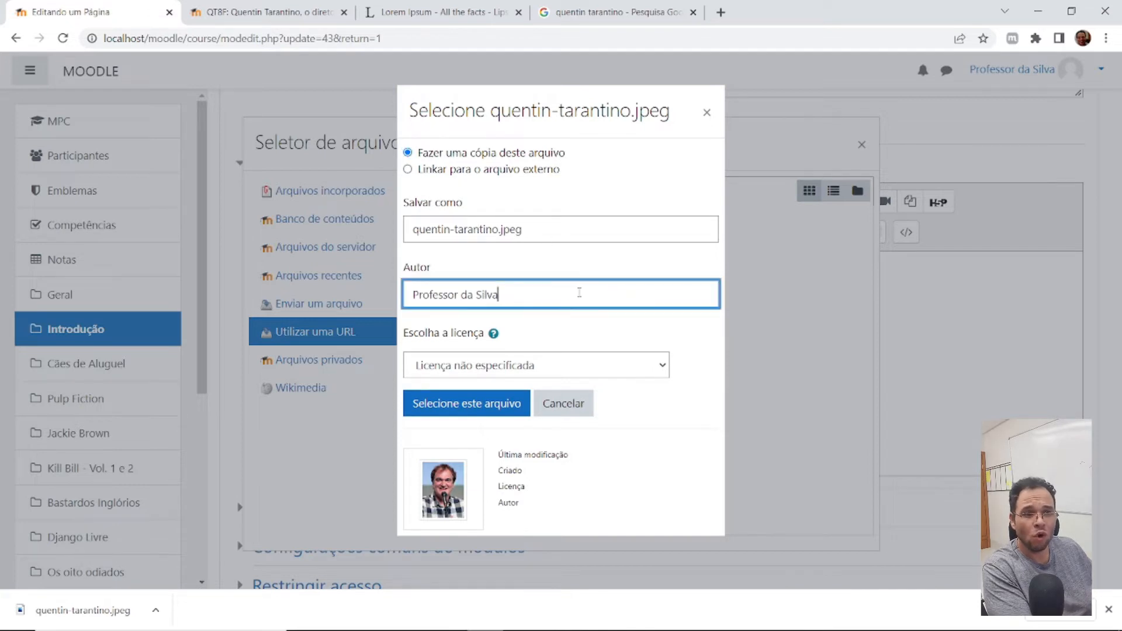
key(ctrl+a)
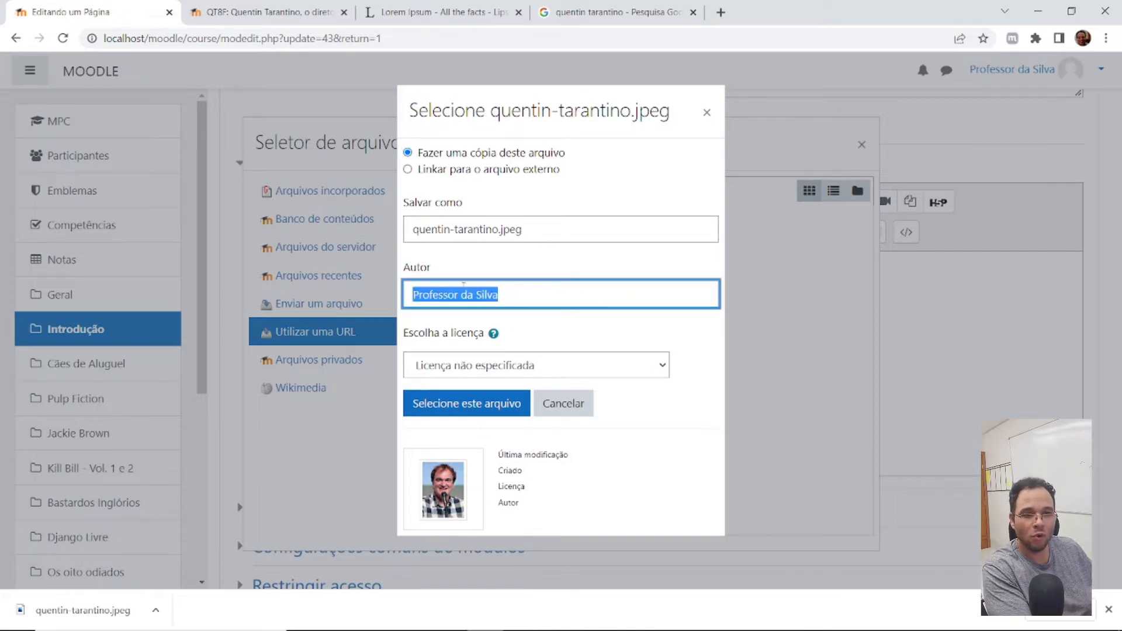
click(591, 301)
key(ctrl+a)
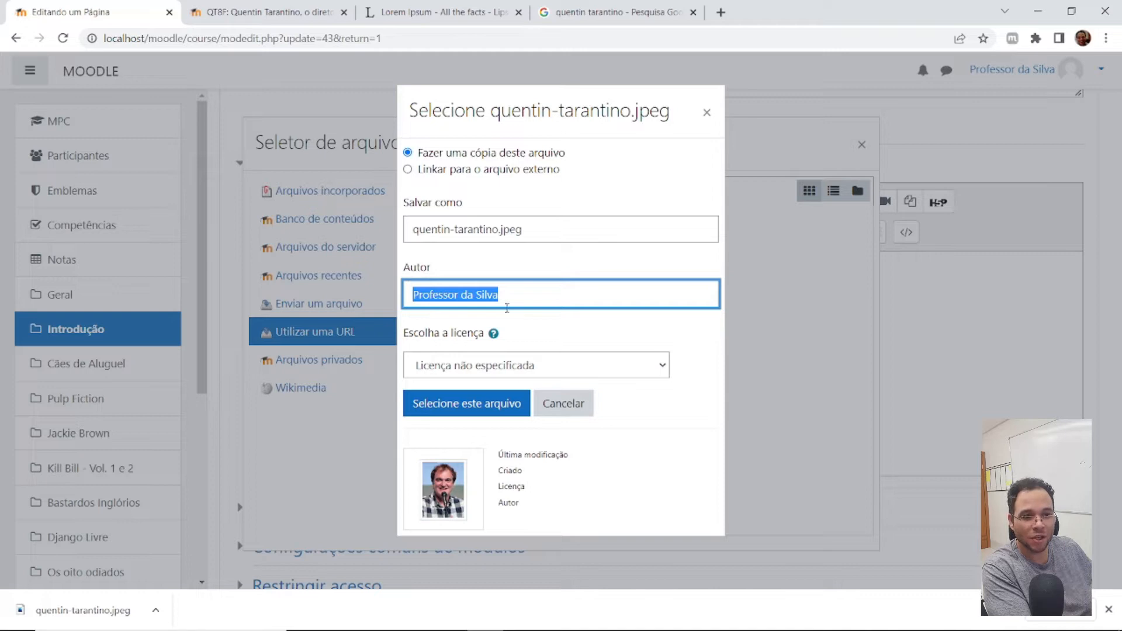
click(485, 372)
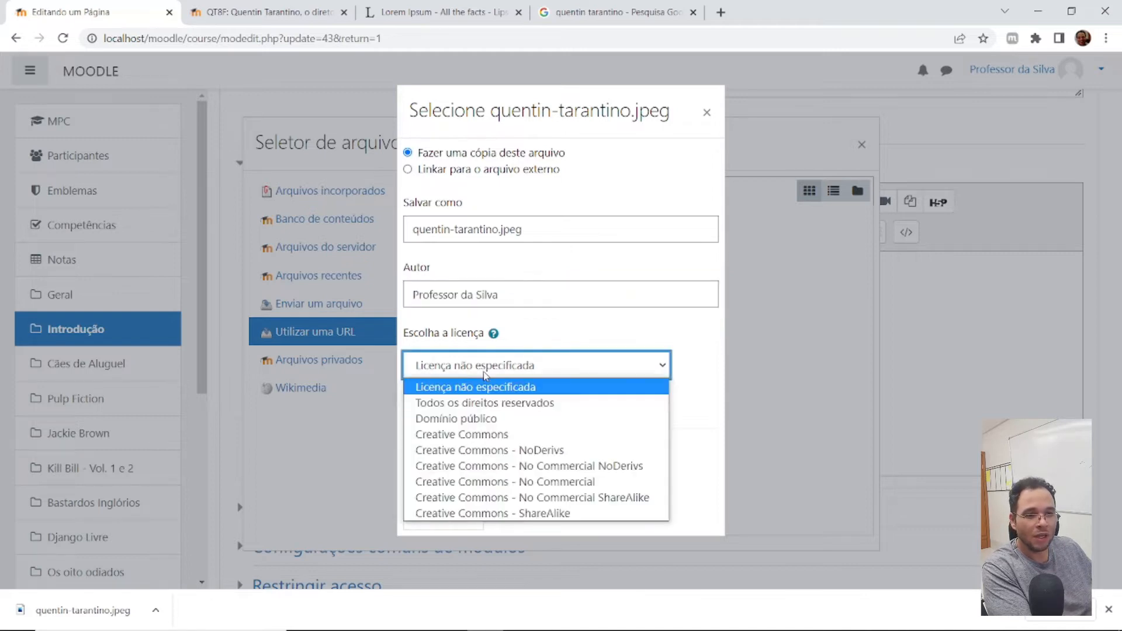
click(522, 435)
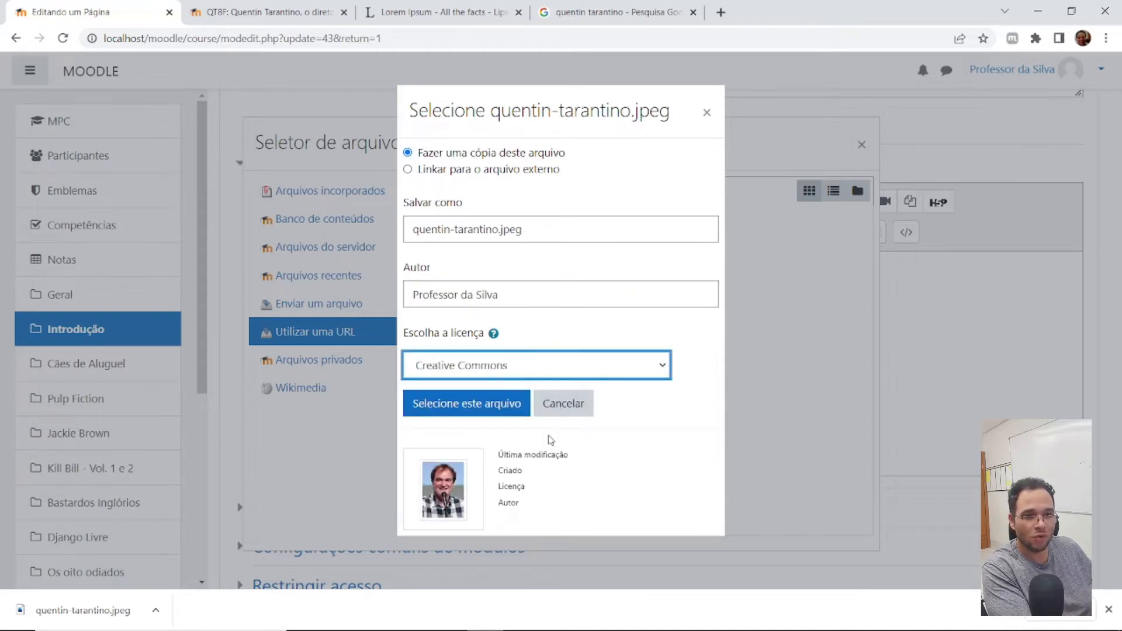
click(453, 409)
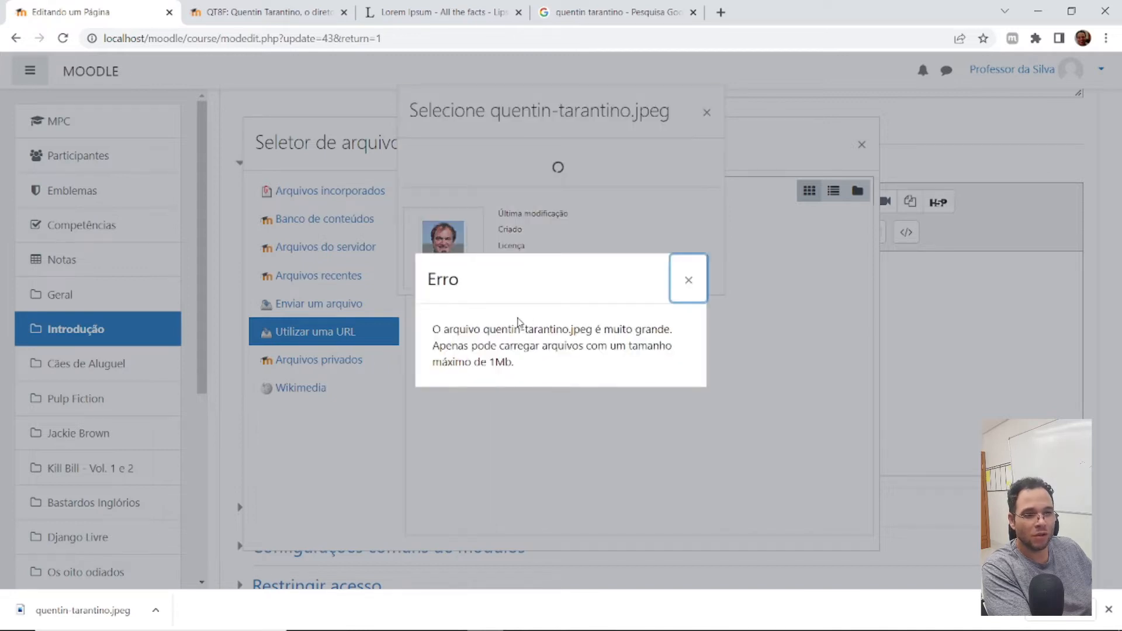
click(677, 292)
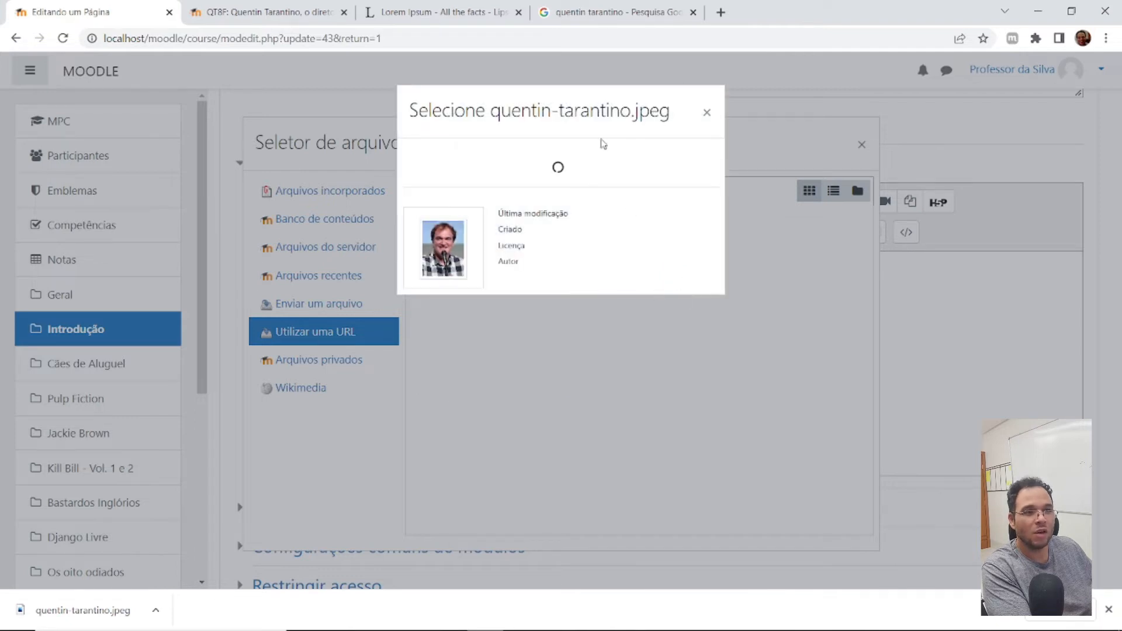
Enlarge the red-background Wikimedia Commons photo "Quentin Tarantino Césars 2014 4.jpg" in the Google results and copy its image address
click(613, 12)
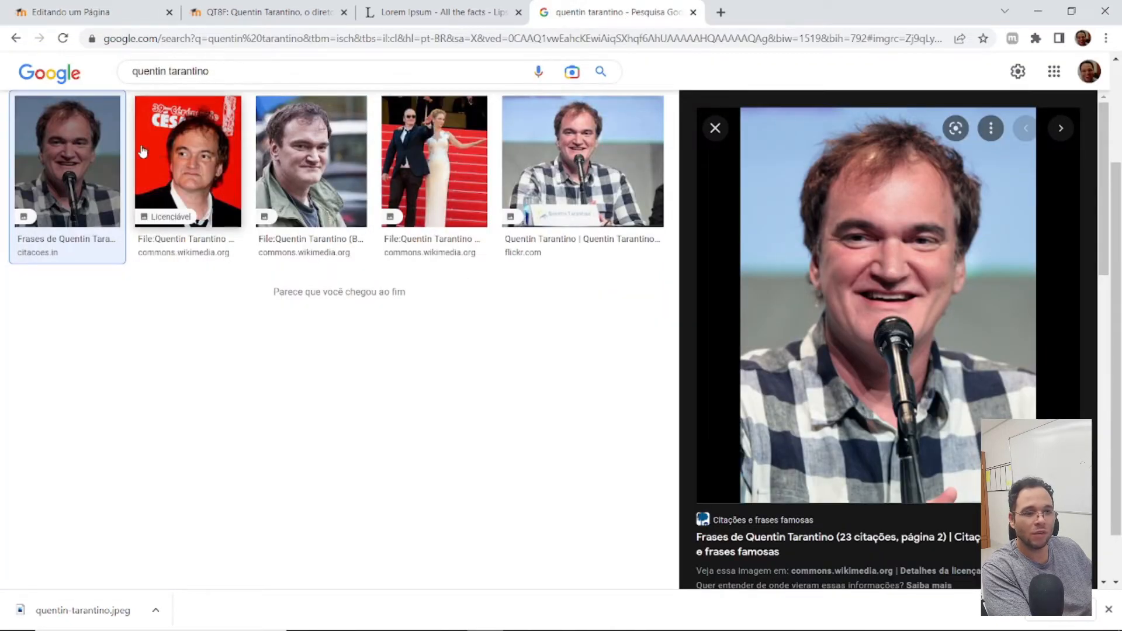
click(159, 153)
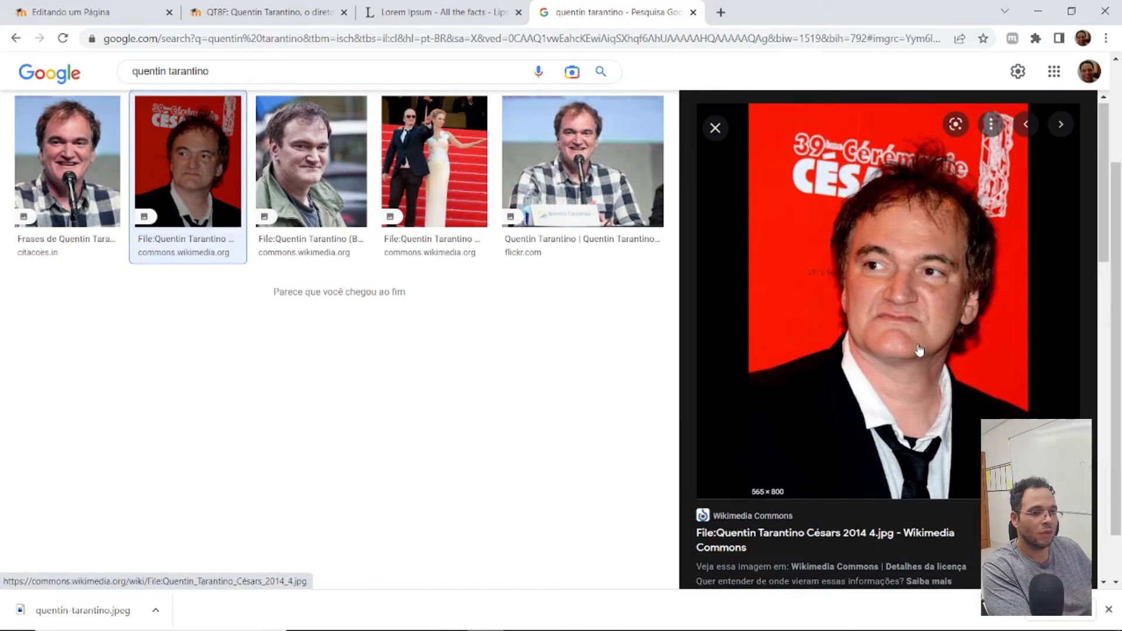
scroll(973, 374, down, 3)
right_click(844, 217)
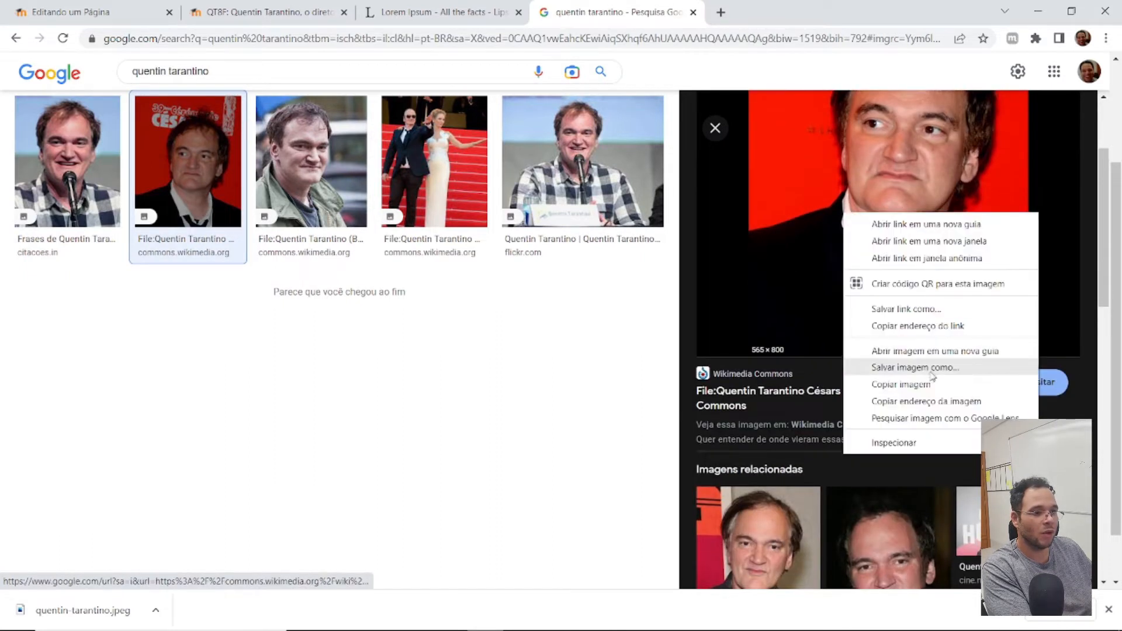
click(927, 401)
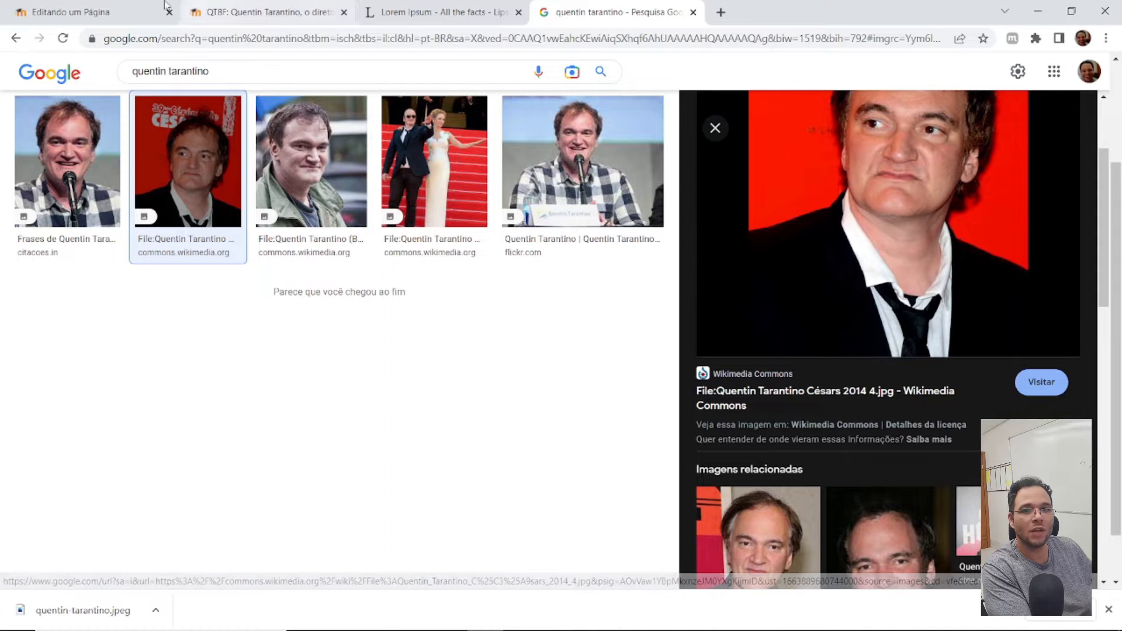
Dismiss the quentin-tarantino.jpeg dialog in Moodle and fetch the copied upload.wikimedia.org address through "Utilizar uma URL"
click(82, 12)
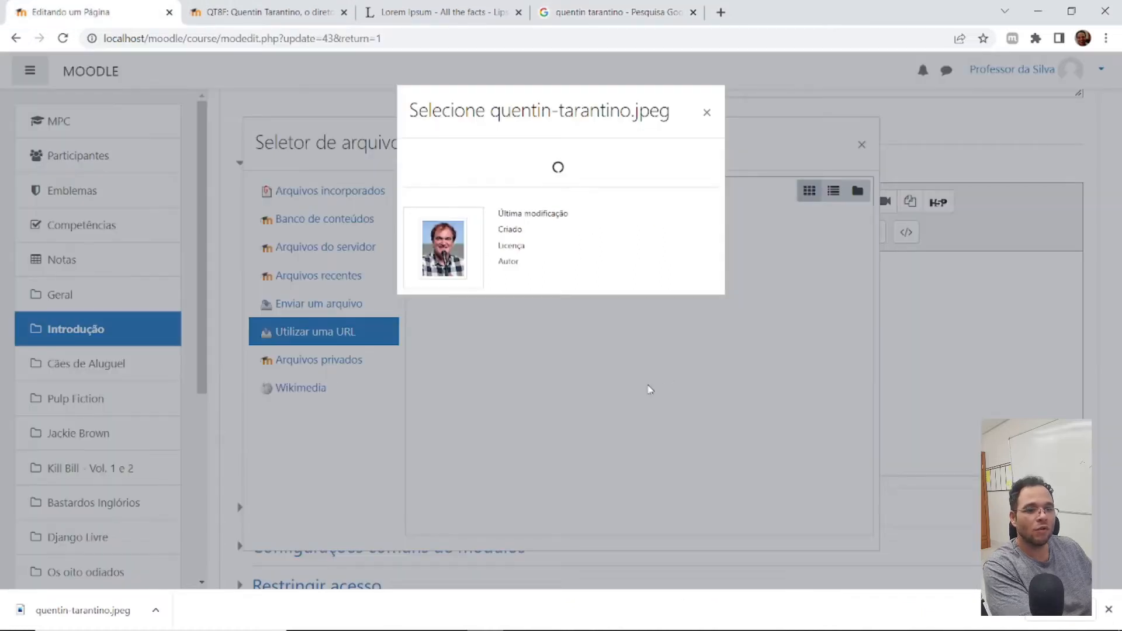
click(705, 113)
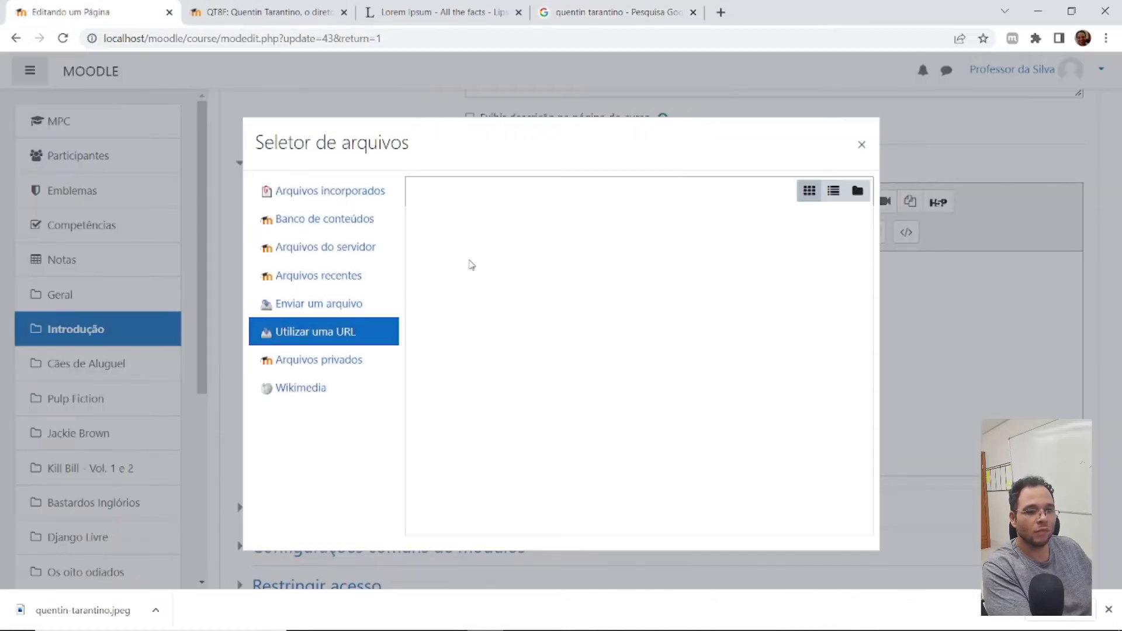
click(318, 304)
click(318, 332)
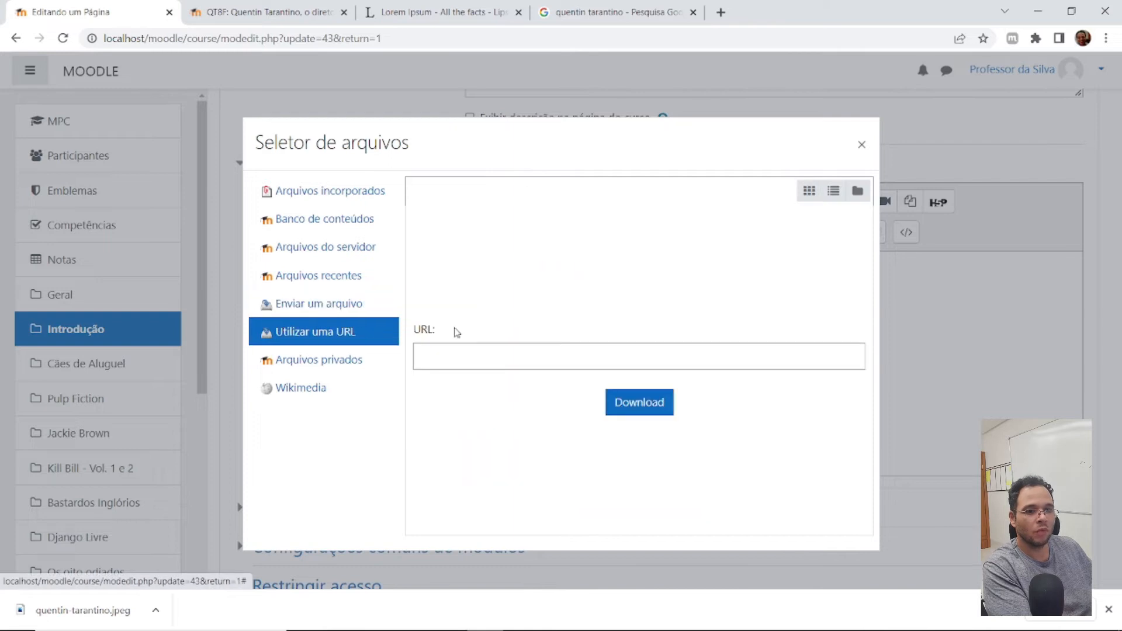
click(584, 357)
text(https://upload.wikimedia.org/wikipedia/commons/b/bf/Quentin_Tarantino_C%C3%A9sars_2014_4.jpg)
click(653, 412)
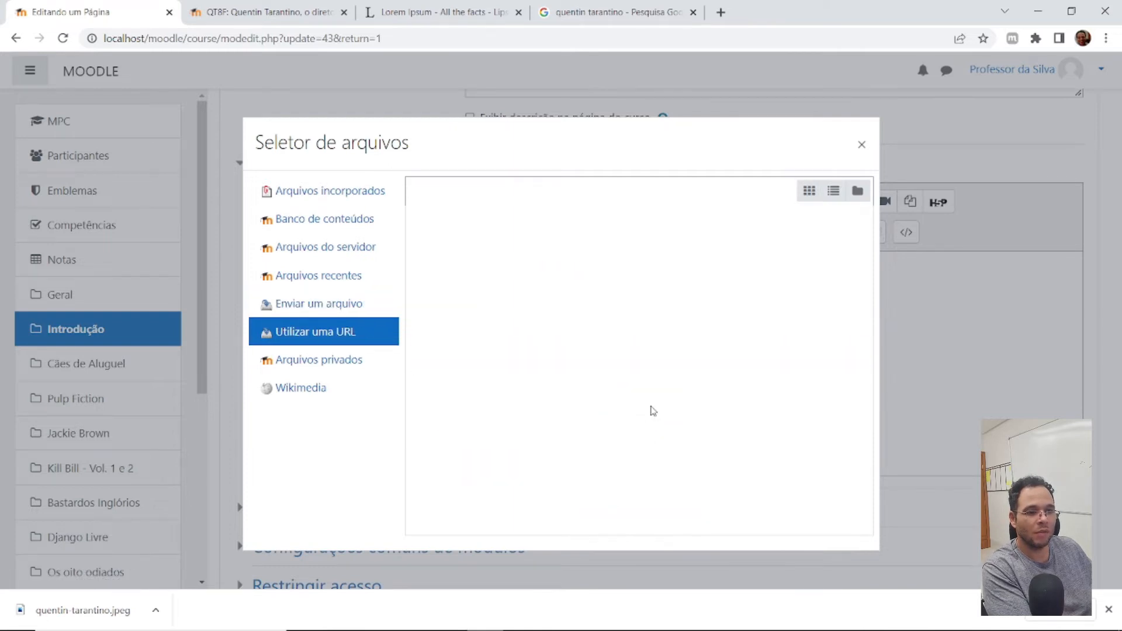
Select the fetched Wikimedia photo as a file copy for the page image and look through its preview
click(499, 293)
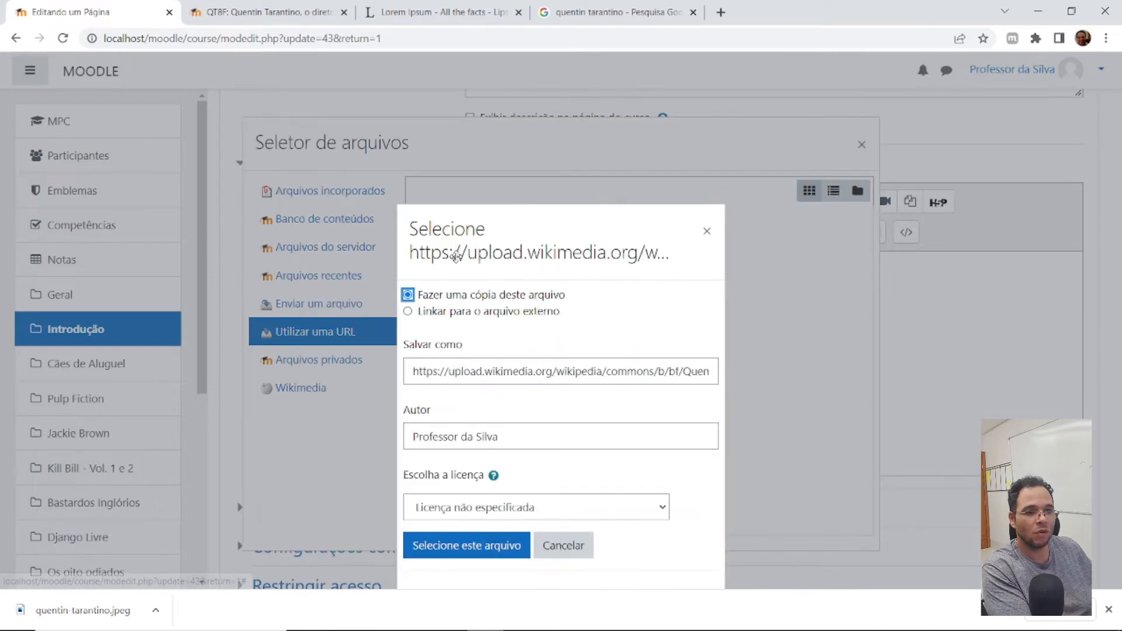
click(466, 546)
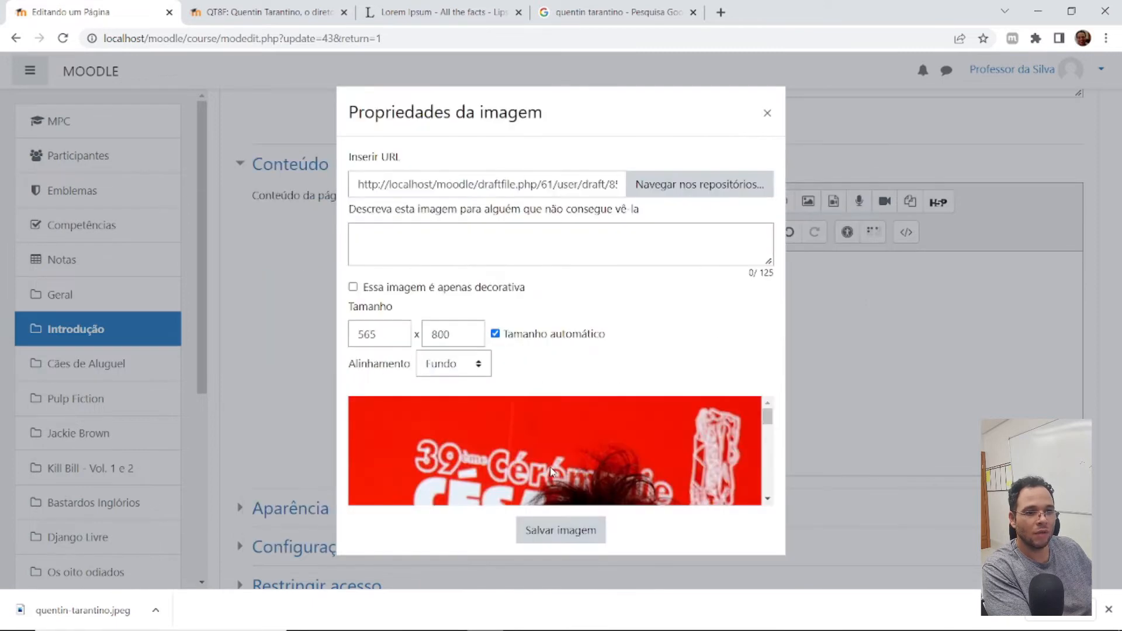
scroll(586, 447, down, 1)
scroll(586, 447, down, 3)
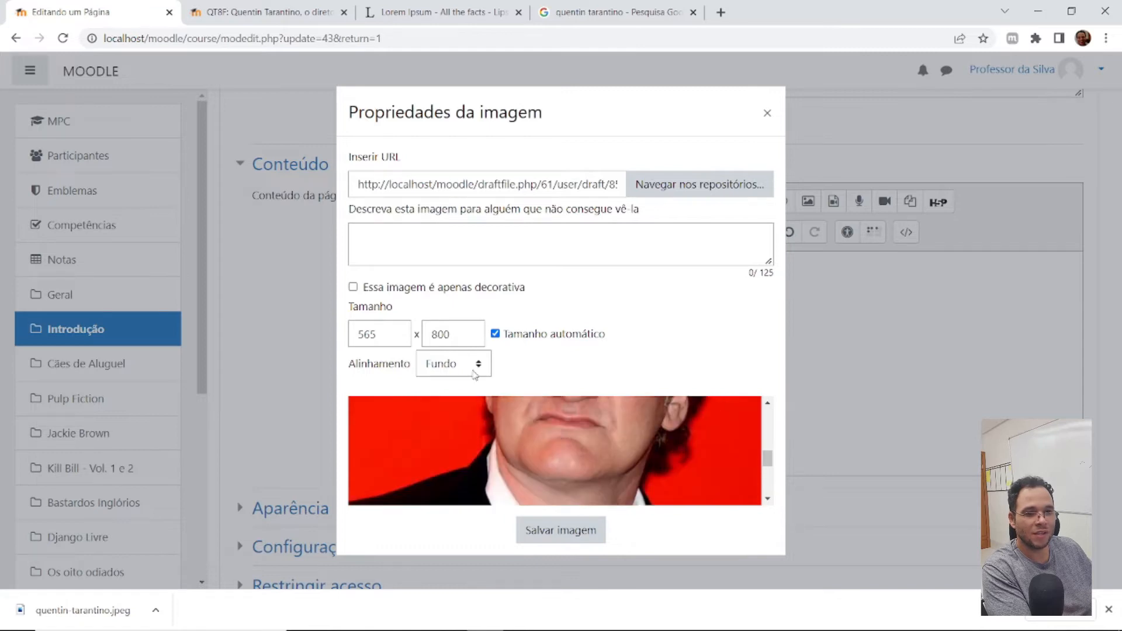
Insert the photo at a height of 400 with automatic size and the description "Foto do diretor de cinema Quentin Tarantino em fundo vermelho."
double_click(460, 336)
text(400)
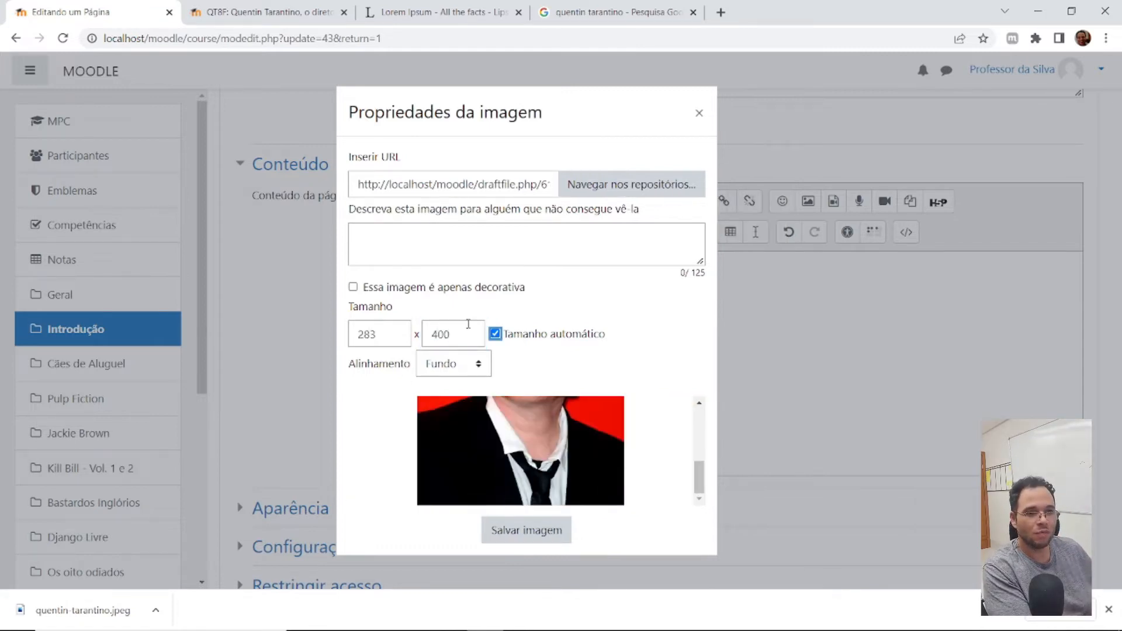
click(491, 240)
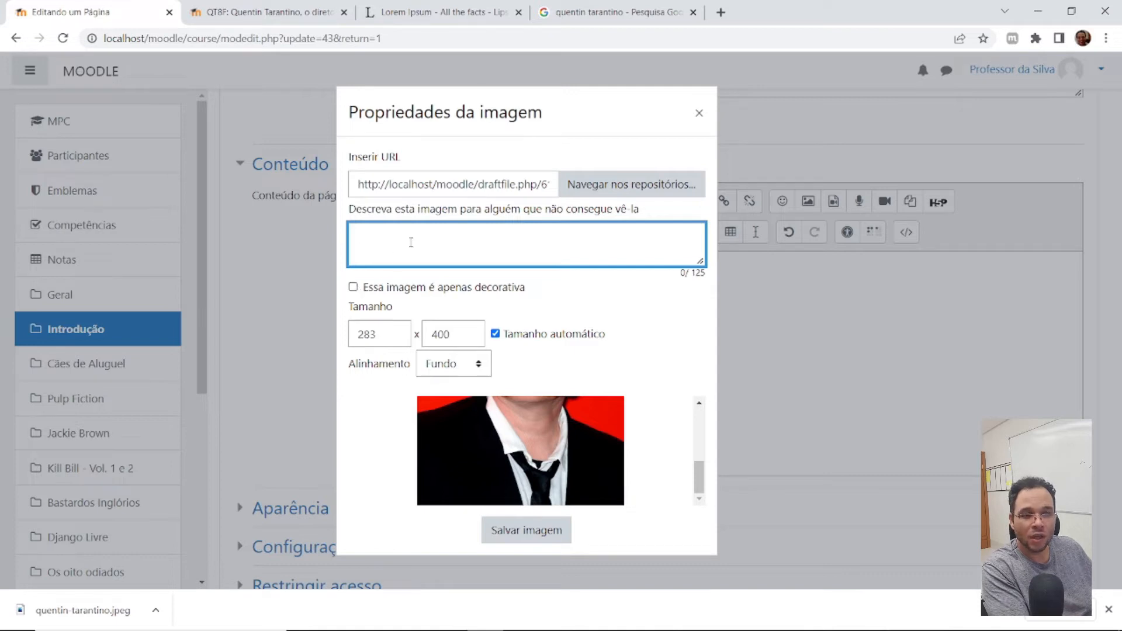
text(Foto do diretor de cinem)
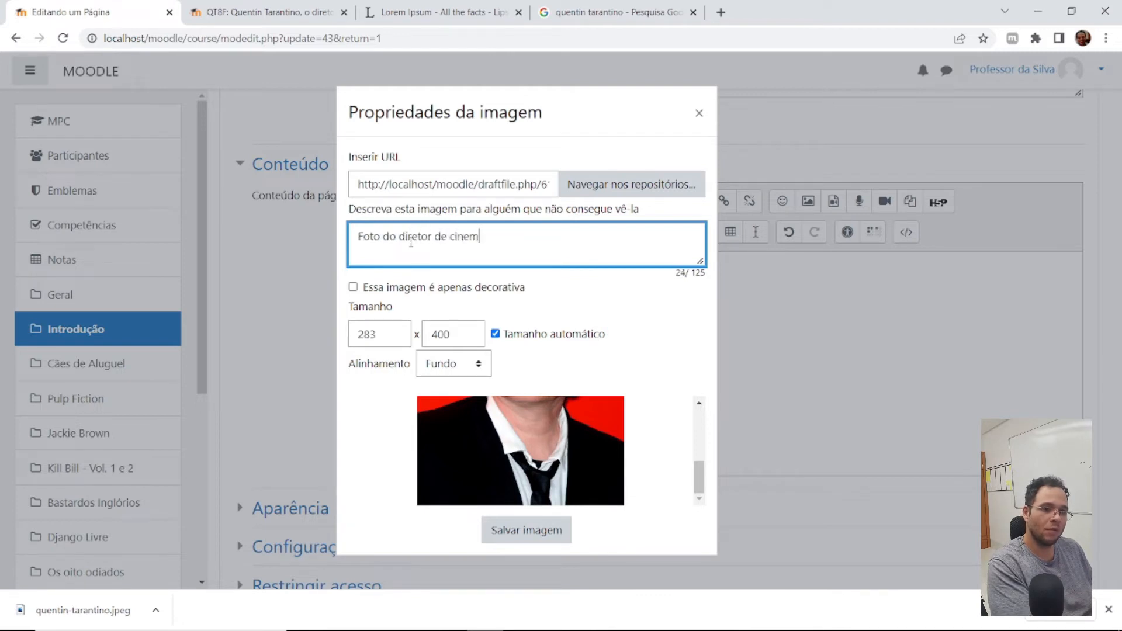
text(a Quentin Tarantino)
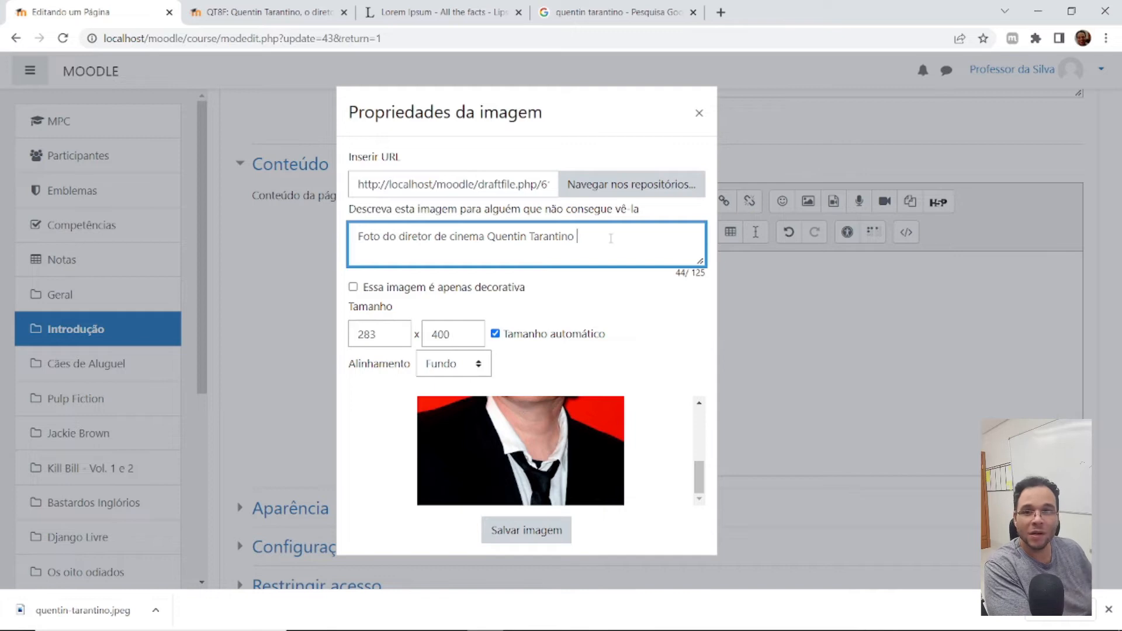
scroll(578, 455, up, 3)
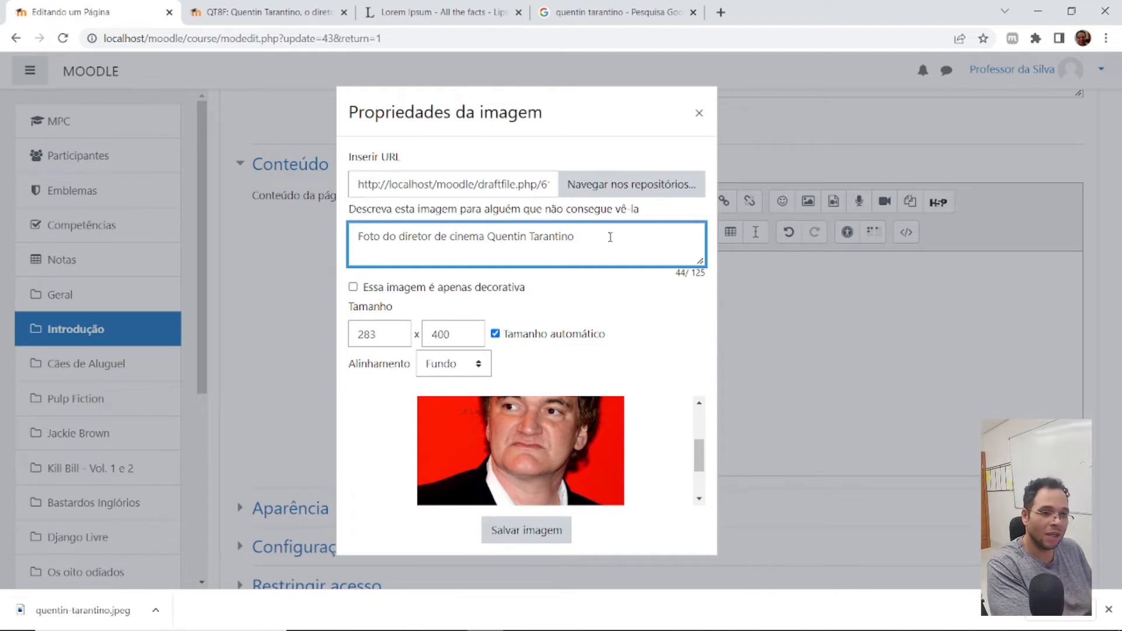
text(fundo vermelho.)
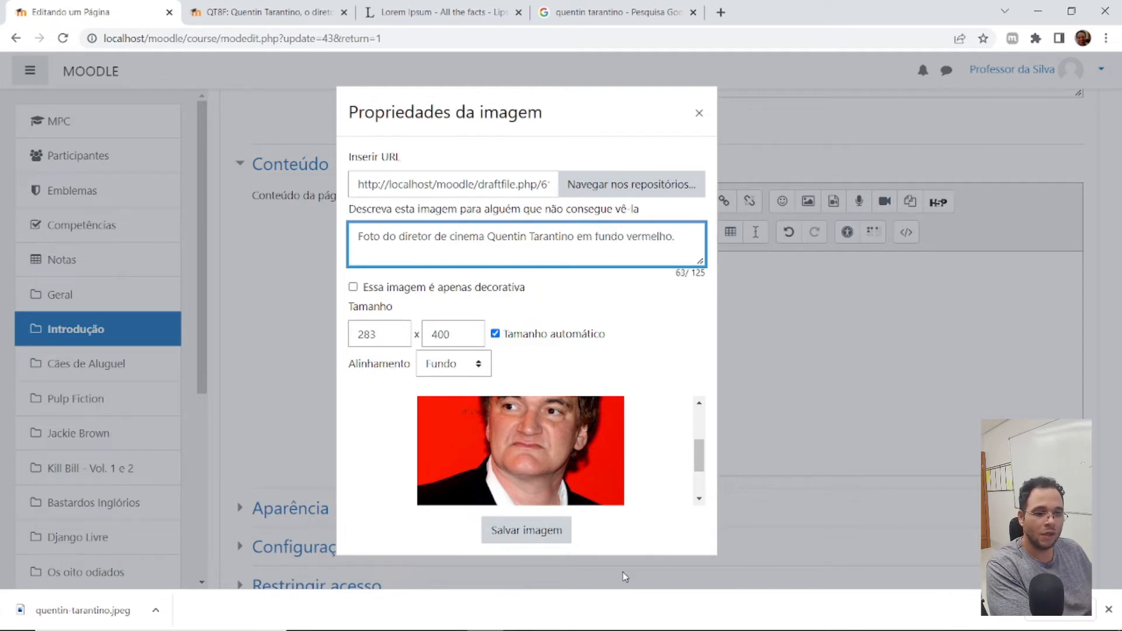
click(546, 536)
scroll(713, 373, down, 3)
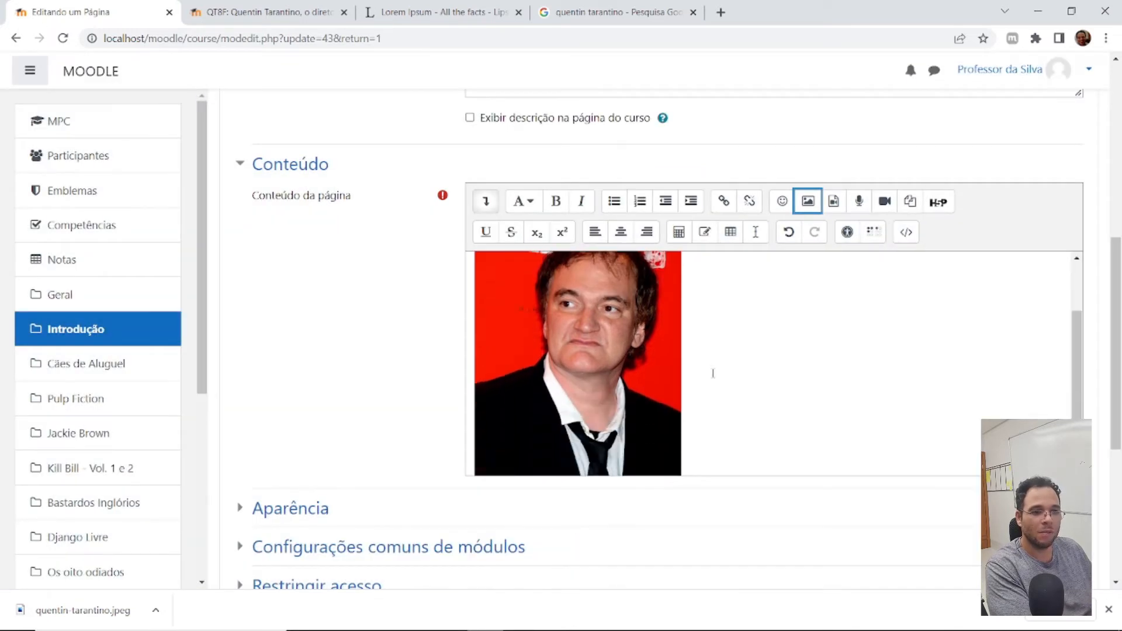
scroll(713, 373, up, 3)
scroll(713, 373, down, 2)
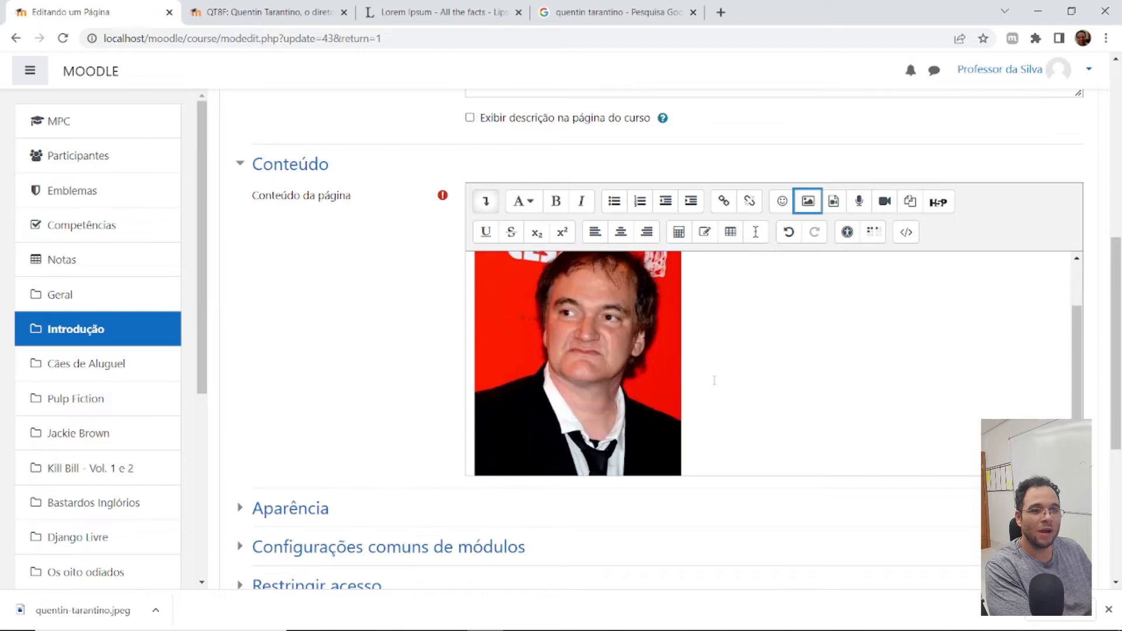
Switch the Google search for "quentin tarantino" to all results and open the Portuguese Wikipedia article about the director
click(613, 12)
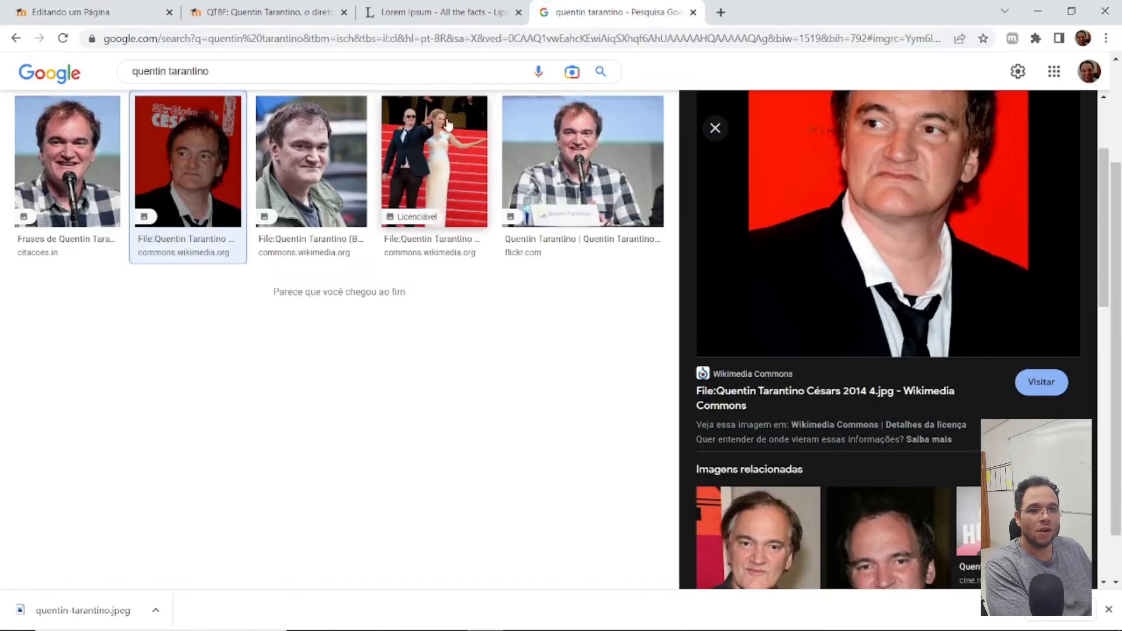
scroll(166, 189, up, 3)
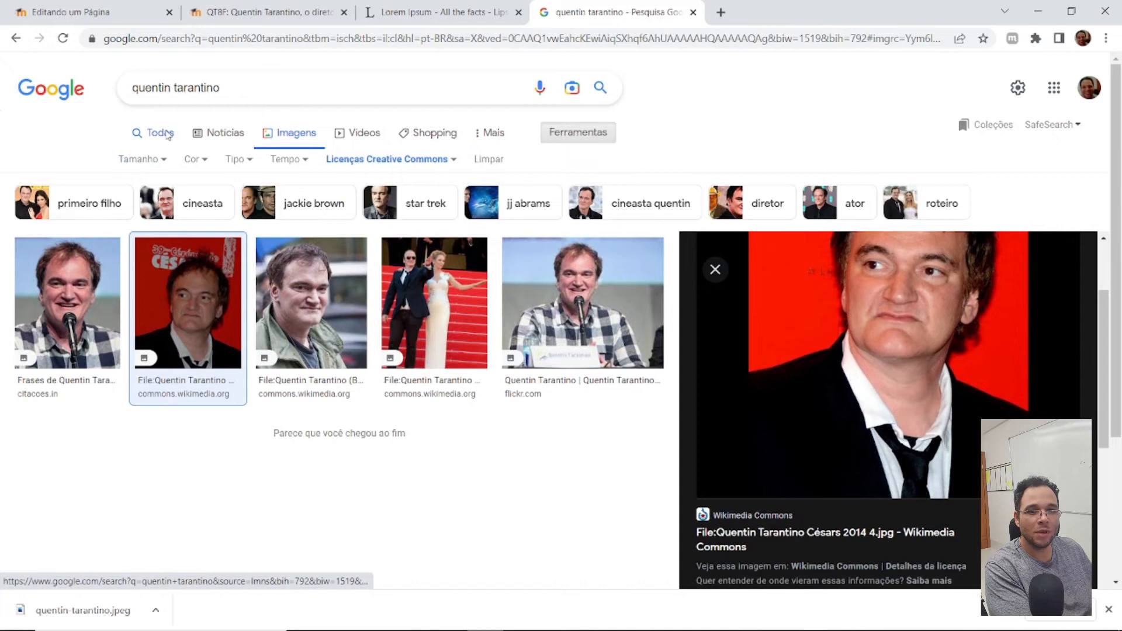
click(162, 132)
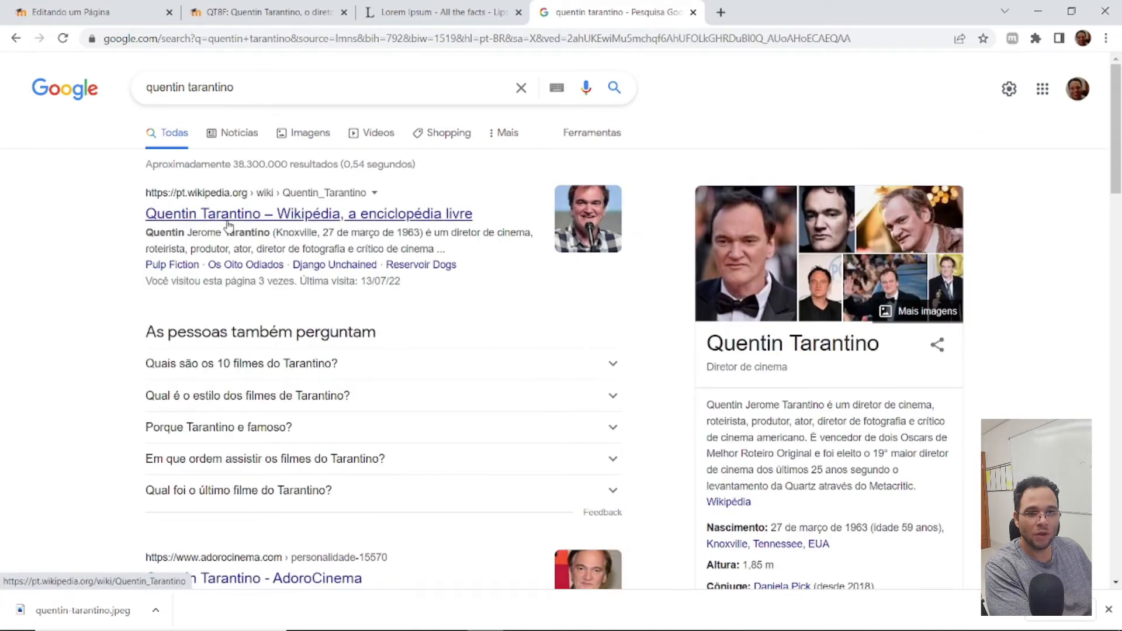
click(258, 214)
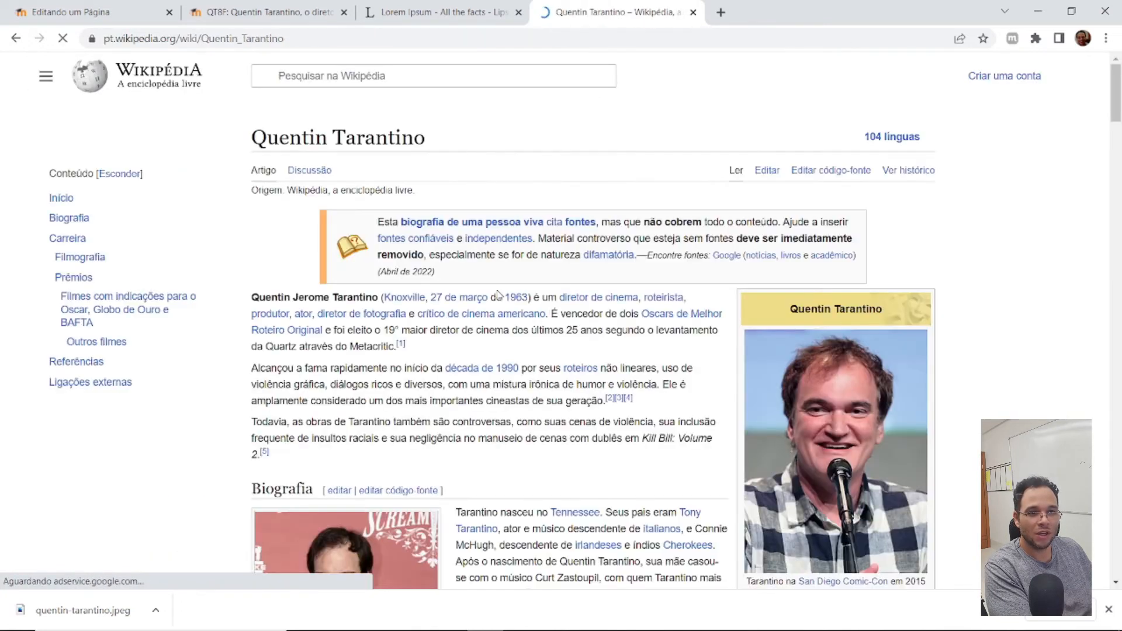
scroll(566, 462, down, 1)
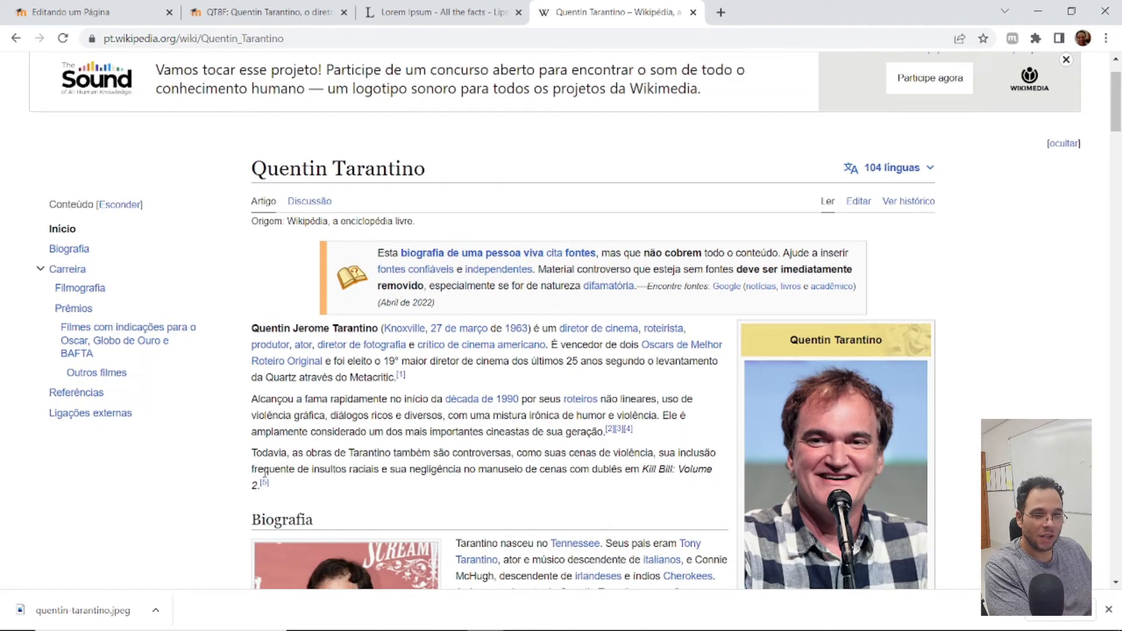
Copy the three introductory paragraphs of the Wikipedia article into a new Bloco de Notas document as plain text
drag(259, 481, 425, 322)
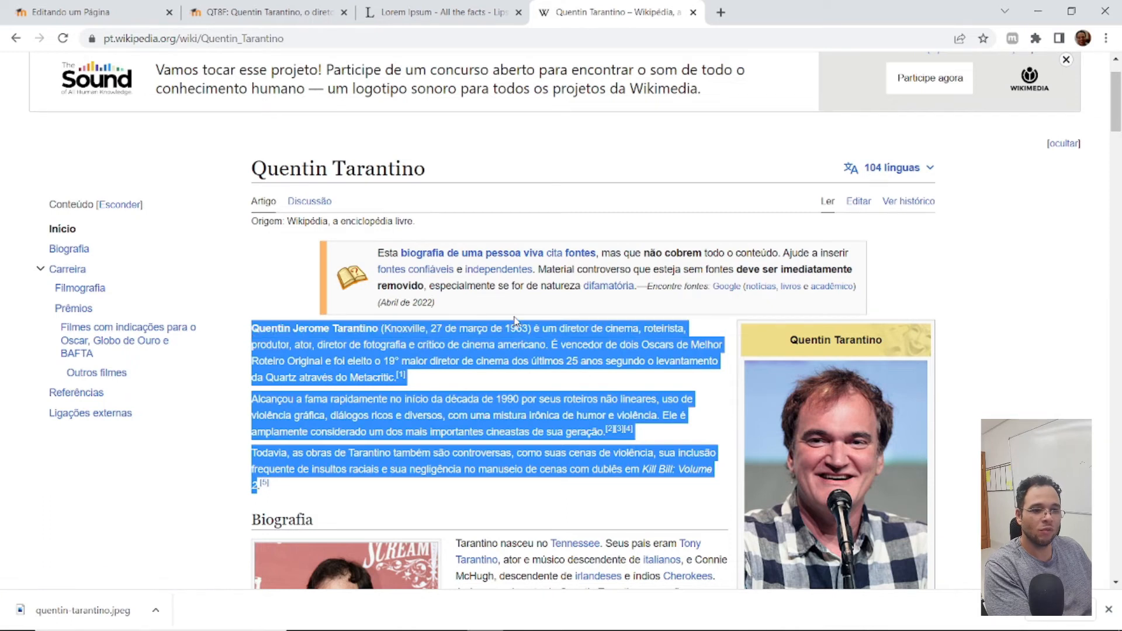
key(alt+Tab)
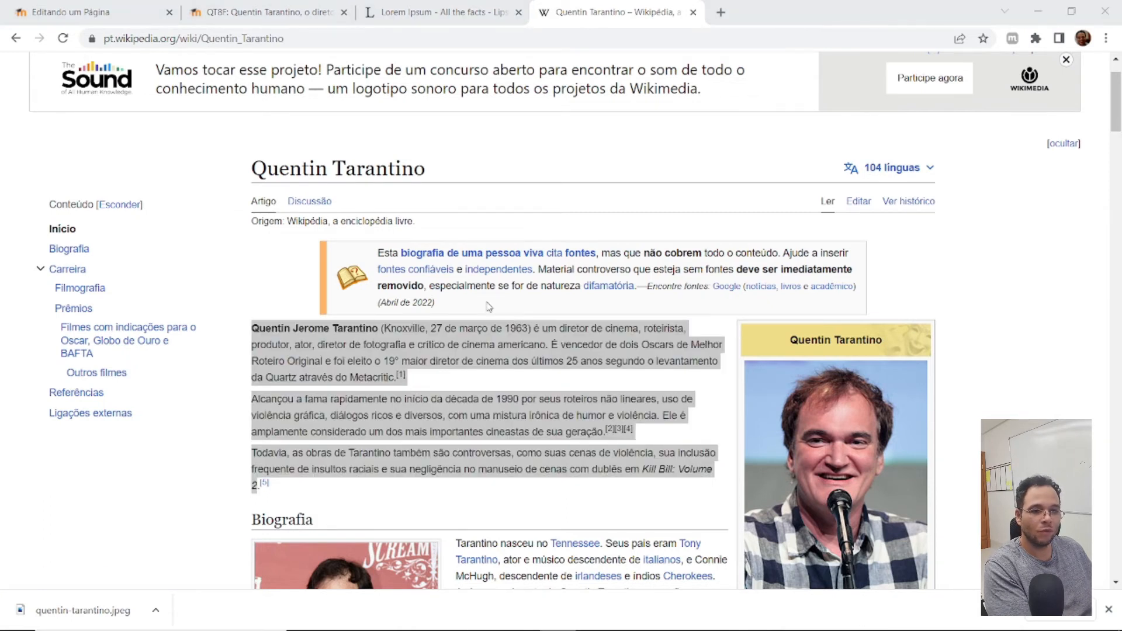
key(super)
text(notep)
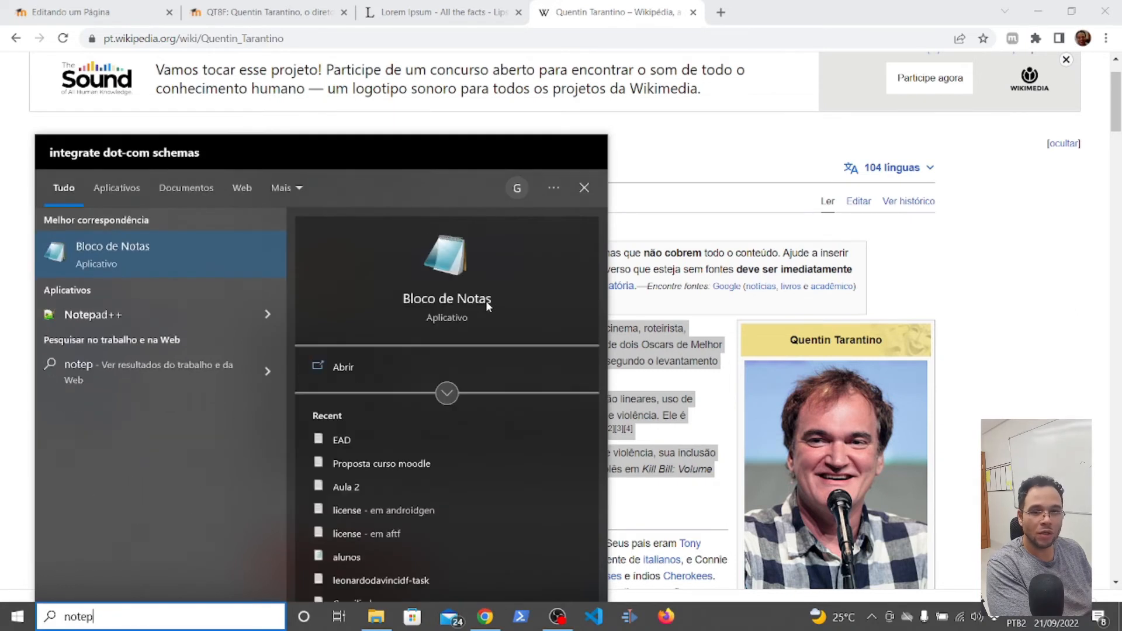
key(Return)
text(Quentin Jerome Tarantino (Knoxville, 27 de março de 1963) é um diretor de cinema, roteirista, produtor, ator, diretor de fotografia e crítico de cinema americano. É vencedor de dois Oscars de Melhor Roteiro Original e foi eleito o 19º maior diretor de cinema dos últimos 25 anos segundo o levantamento da Quartz através do Metacritic.[1]  Alcançou a fama rapidamente no início da década de 1990 por seus roteiros não lineares, uso de violência gráfica, diálogos ricos e diversos, com uma mistura irônica de humor e violência. Ele é amplamente considerado um dos mais importantes cineastas de sua geração.[2][3][4]  Todavia, as obras de Tarantino também são controversas, como suas cenas de violência, sua inclusão frequente de insultos raciais e sua negligência no manuseio de cenas com dublês em Kill Bill: Volume 2)
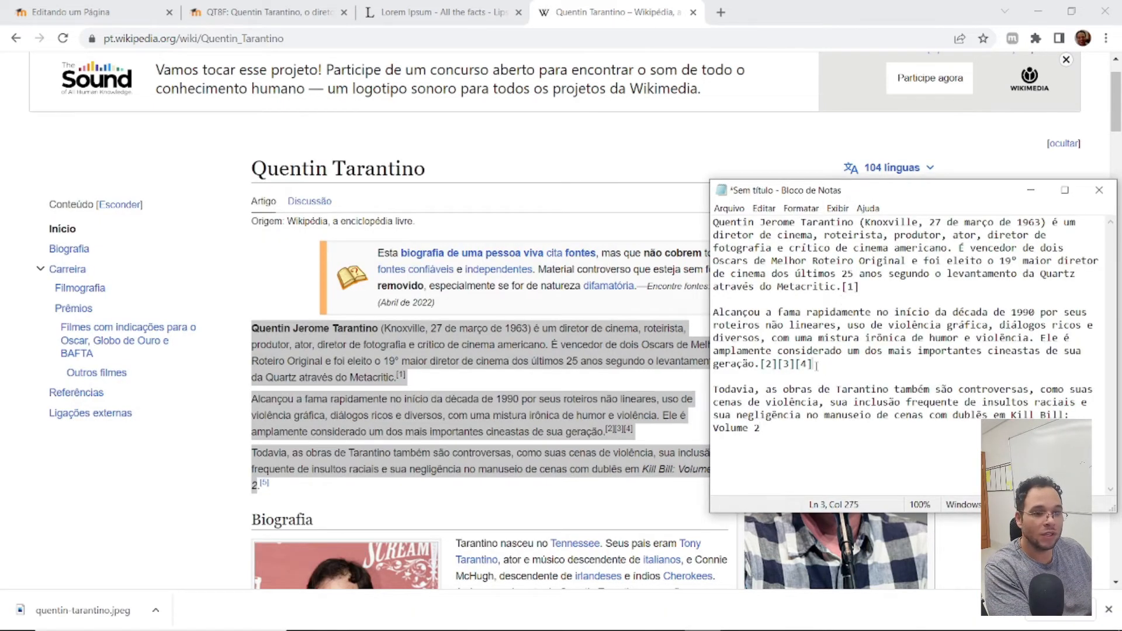
Compare the article's citation marks with the Bloco de Notas copy and delete [1] and [2][3][4] from the text
click(467, 377)
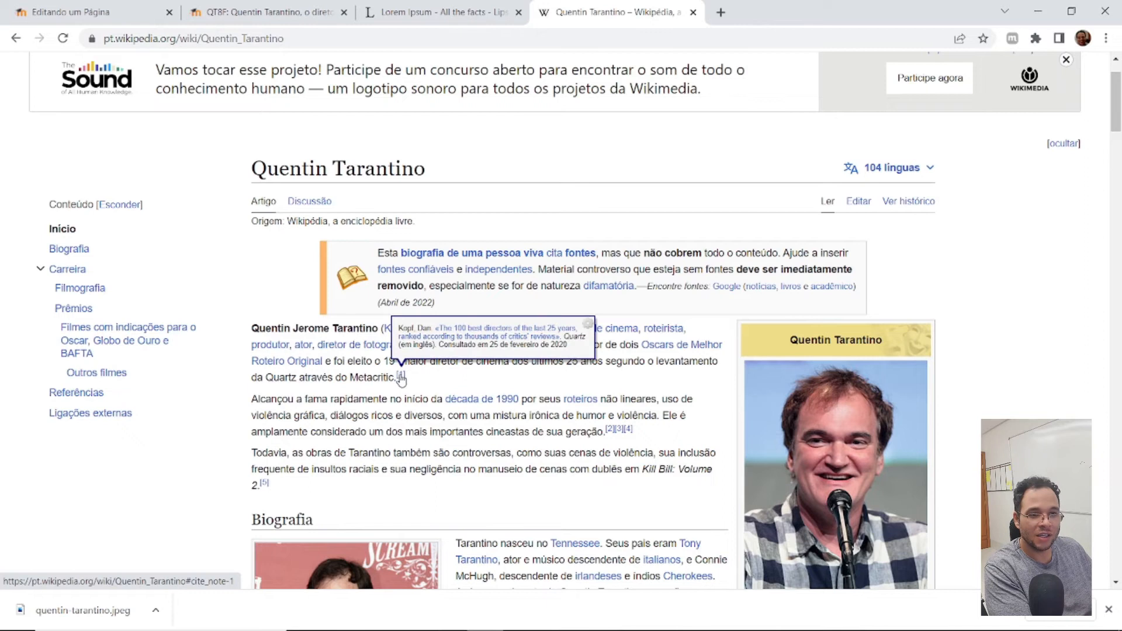
key(alt+Tab)
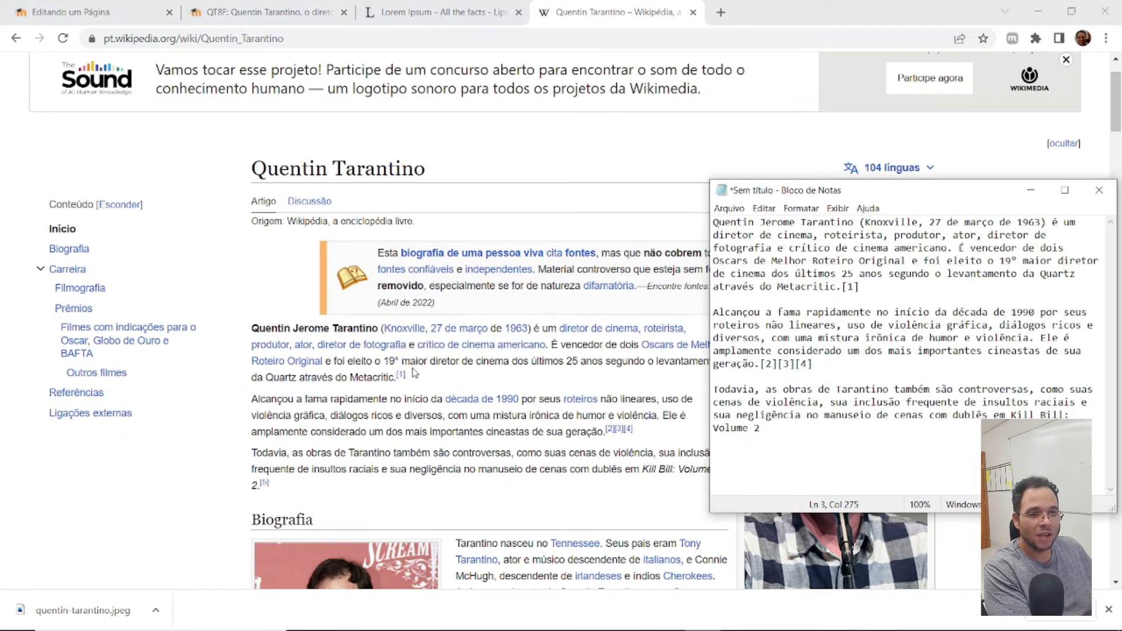
drag(414, 375, 395, 378)
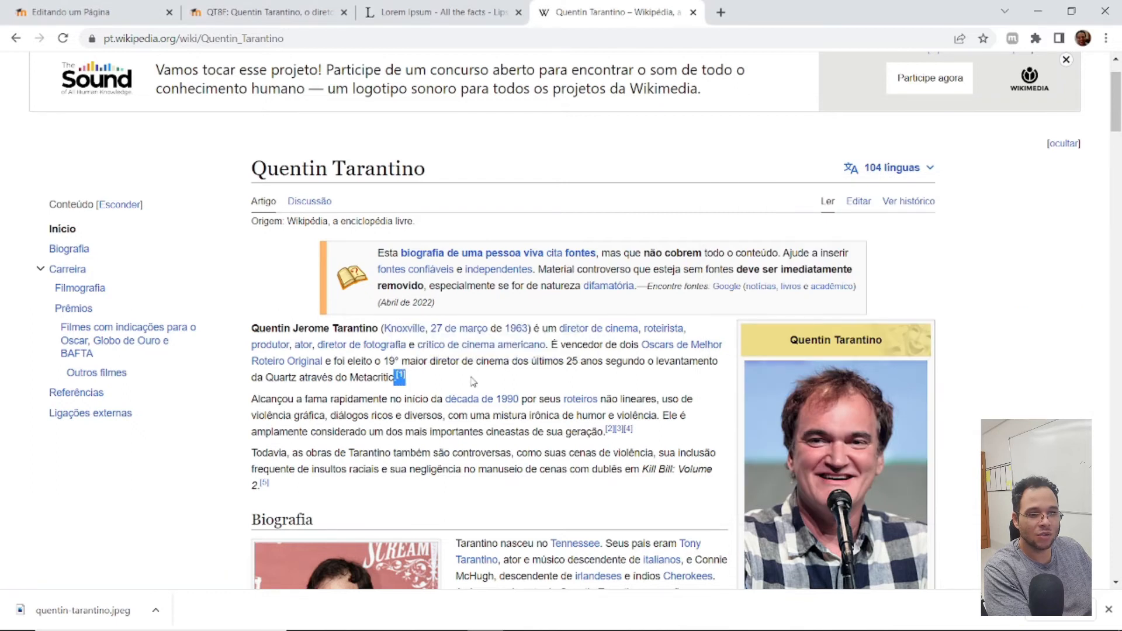
key(alt+Tab)
drag(879, 287, 842, 286)
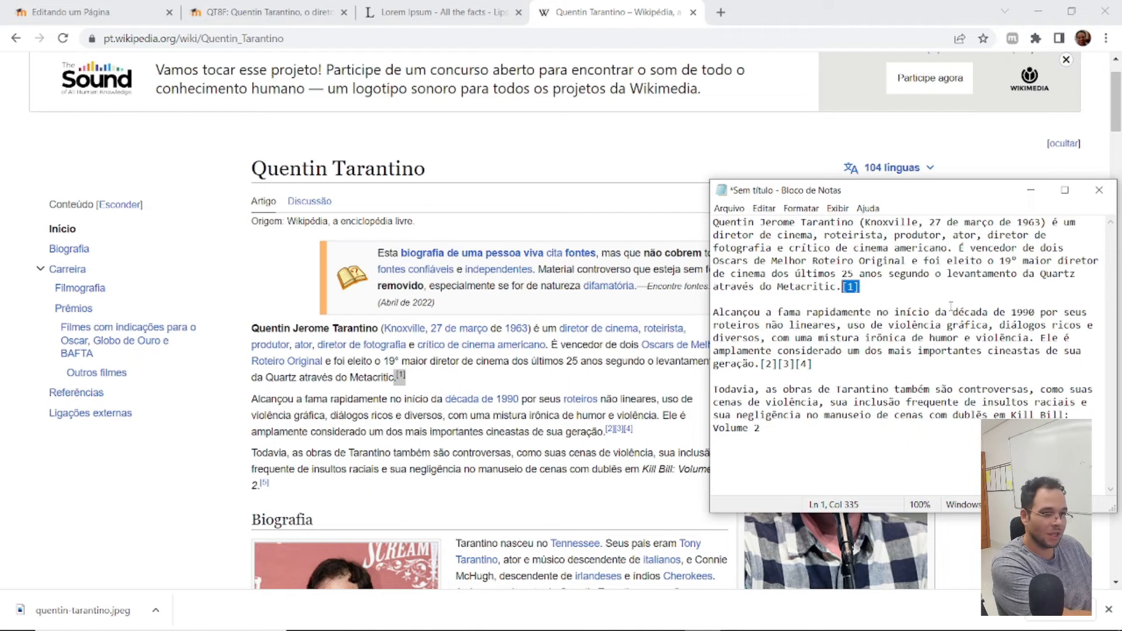
key(BackSpace)
drag(813, 363, 759, 363)
key(BackSpace)
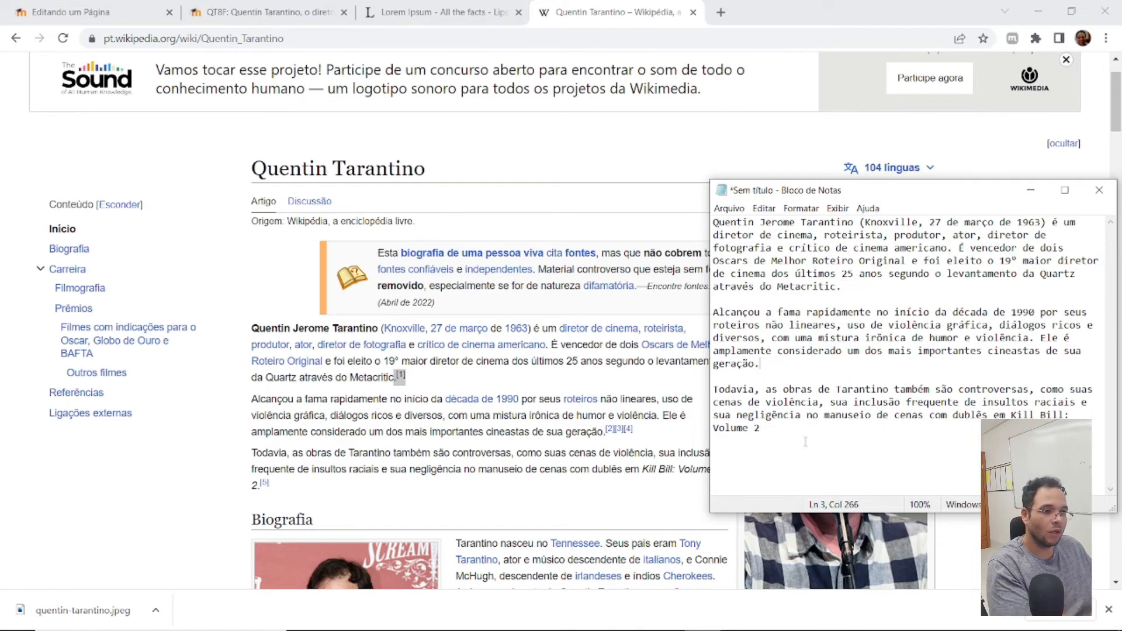
Copy the whole cleaned text from Bloco de Notas into the Moodle page content, directly after the photo
drag(827, 437, 603, 199)
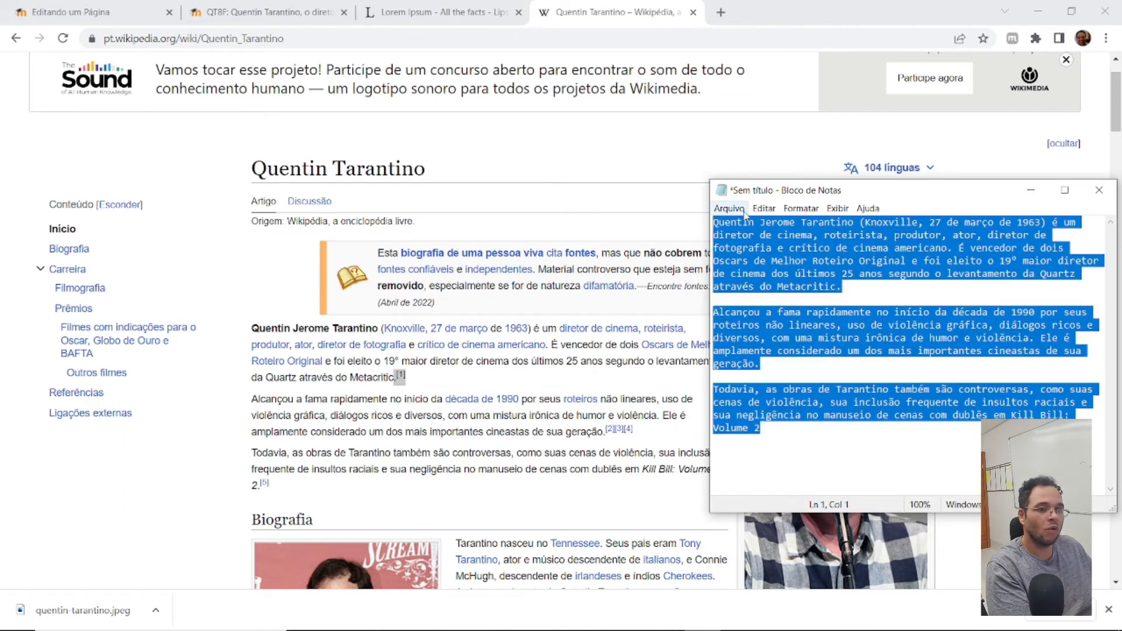
click(125, 16)
click(850, 368)
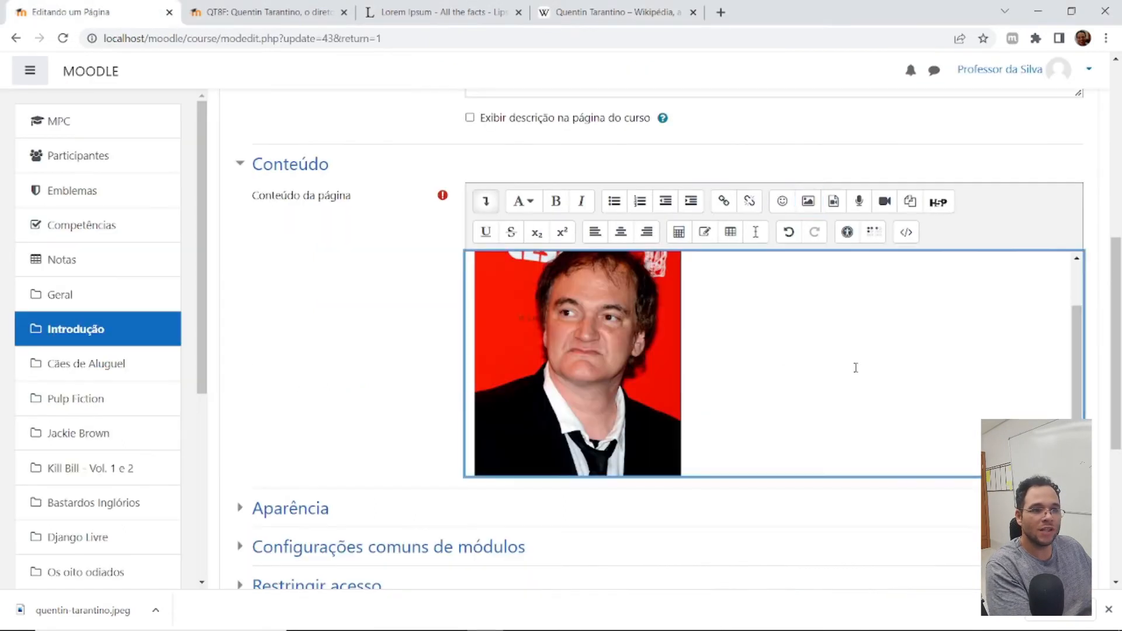
text(Quentin Jerome Tarantino (Knoxville, 27 de março de 1963) é um diretor de cinema, roteirista, produtor, ator, diretor de fotografia e crítico de cinema americano. É vencedor de dois Oscars de Melhor Roteiro Original e foi eleito o 19º maior diretor de cinema dos últimos 25 anos segundo o levantamento da Quartz através do Metacritic.  Alcançou a fama rapidamente no início da década de 1990 por seus roteiros não lineares, uso de violência gráfica, diálogos ricos e diversos, com uma mistura irônica de humor e violência. Ele é amplamente considerado um dos mais importantes cineastas de sua geração.  Todavia, as obras de Tarantino também são controversas, como suas cenas de violência, sua inclusão frequente de insultos raciais e sua negligência no manuseio de cenas com dublês em Kill Bill: Volume 2)
scroll(831, 363, up, 4)
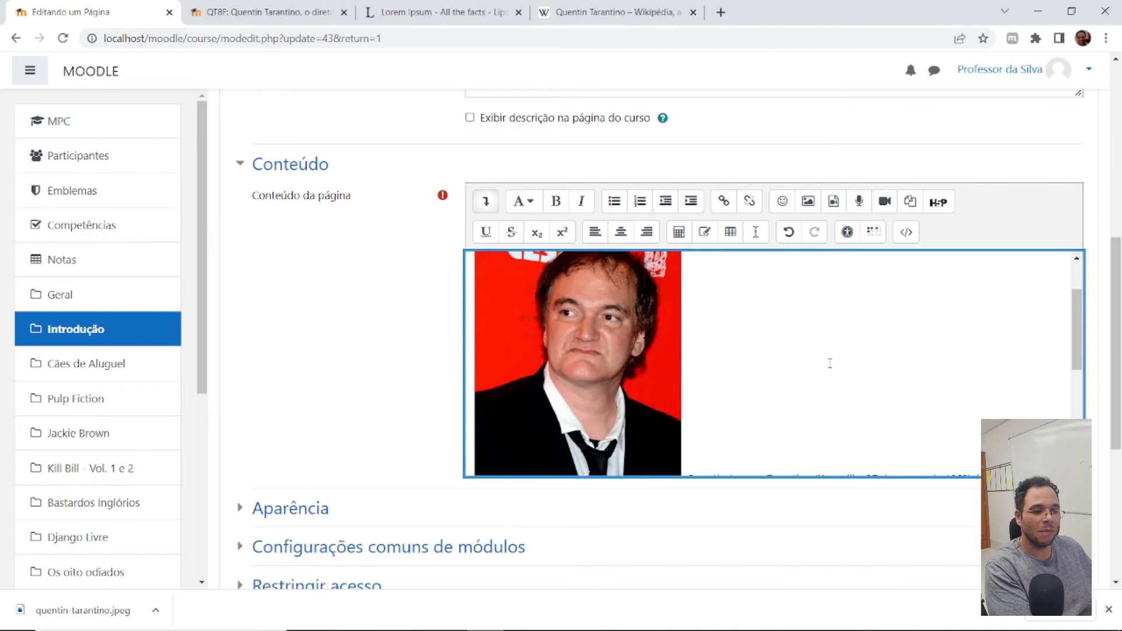
scroll(830, 363, down, 2)
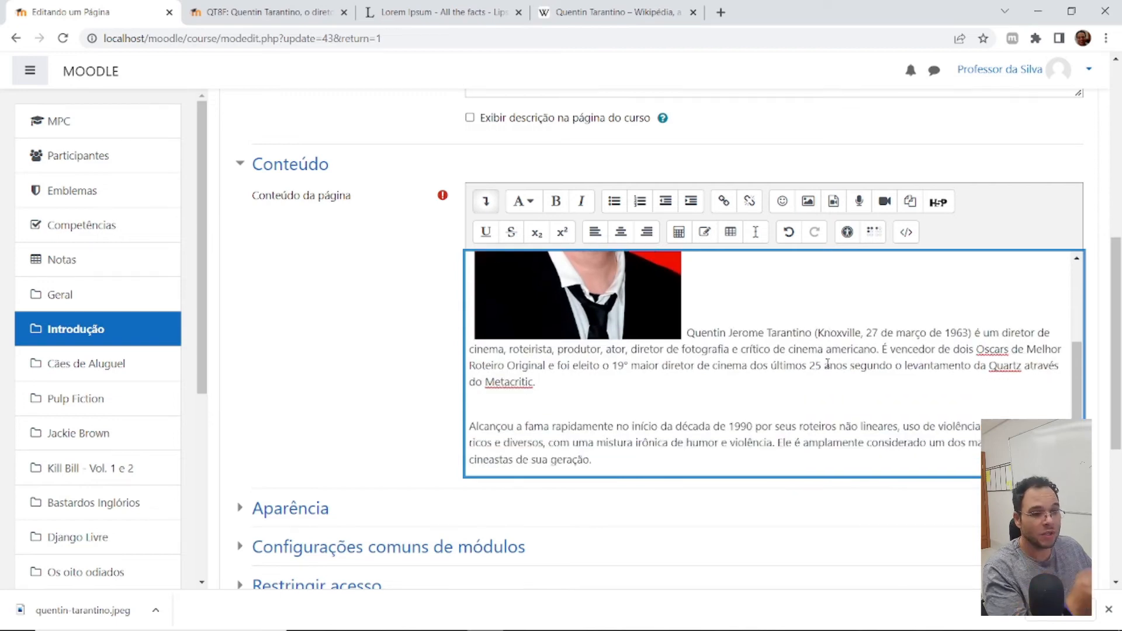
scroll(824, 365, up, 3)
scroll(817, 371, down, 3)
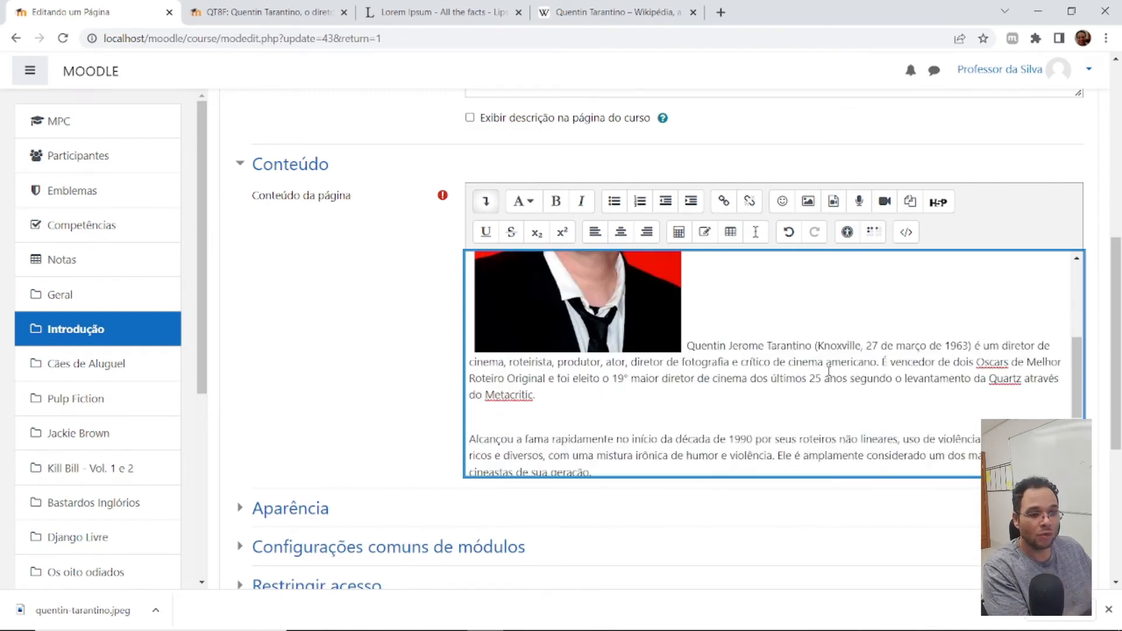
double_click(559, 281)
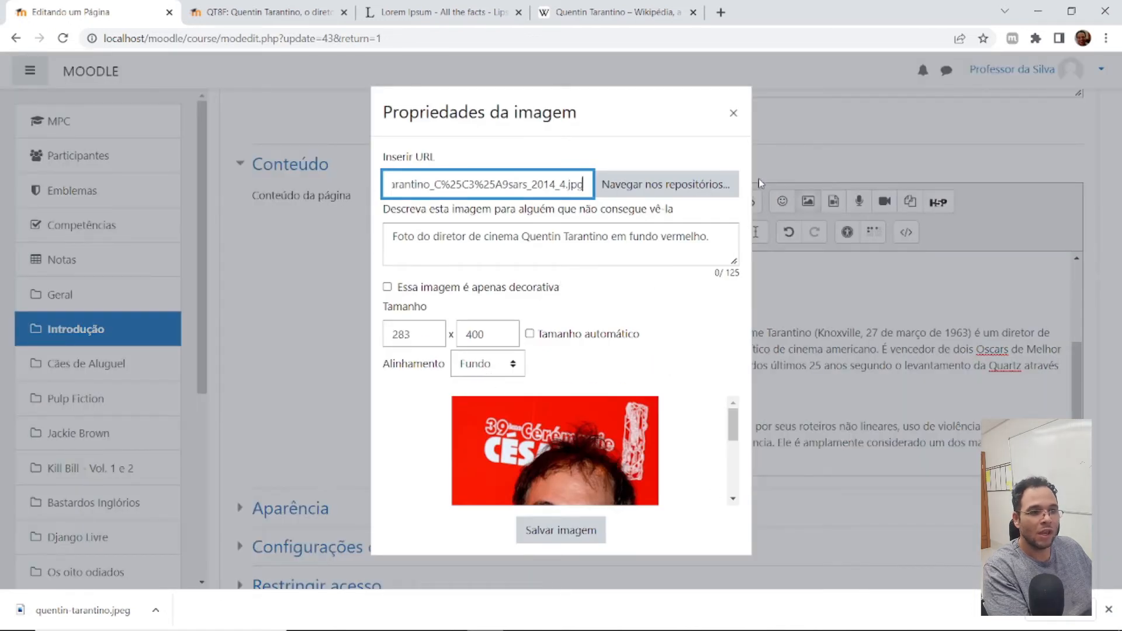
click(733, 113)
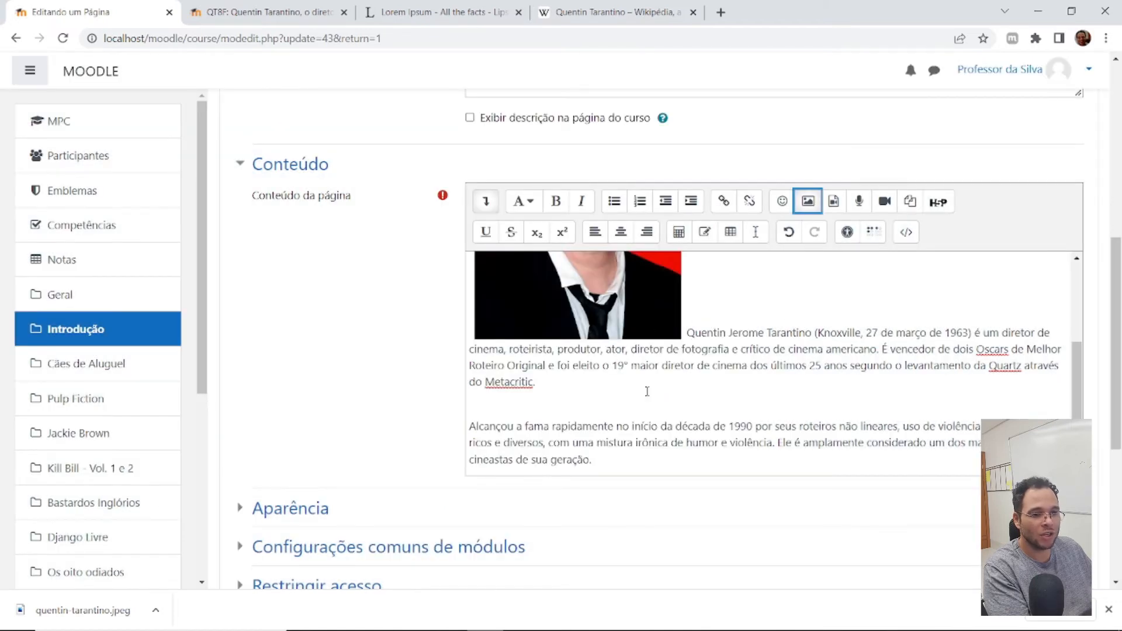
click(526, 400)
Set the photo's alignment to "Esquerda" in its image properties, save it, and check the text layout beside it
scroll(566, 380, up, 3)
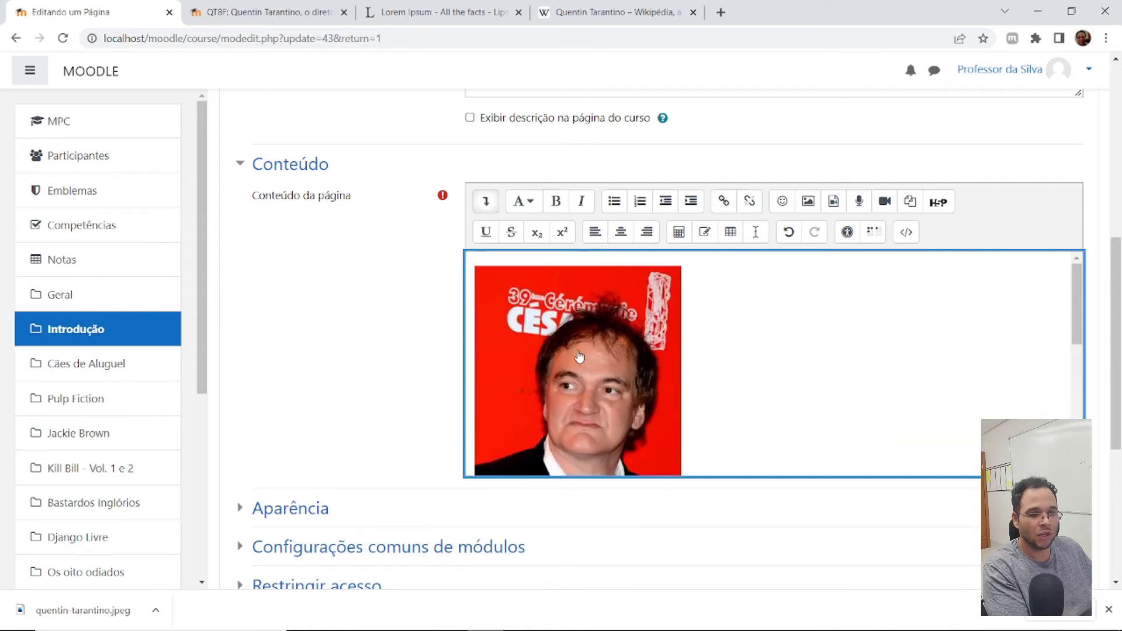
double_click(579, 355)
click(484, 367)
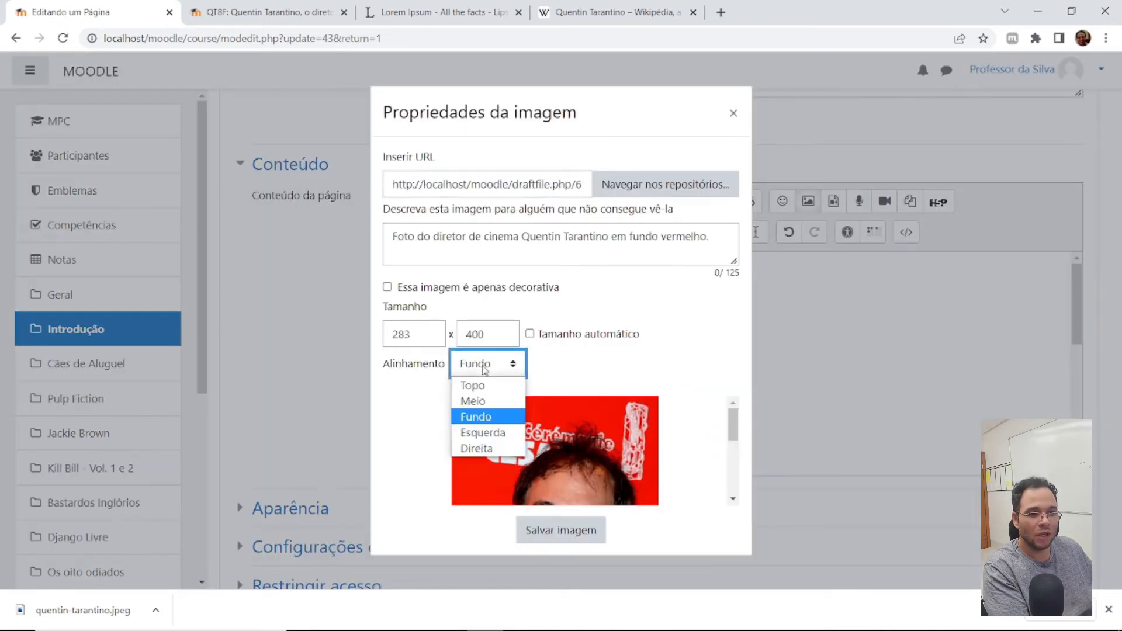
click(493, 433)
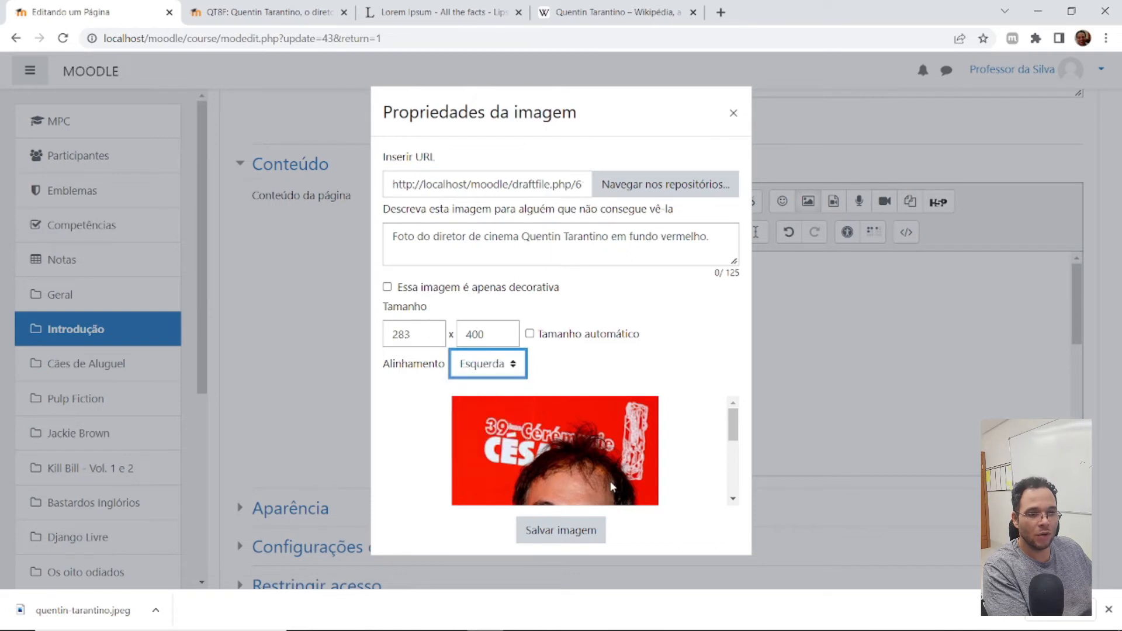
click(561, 534)
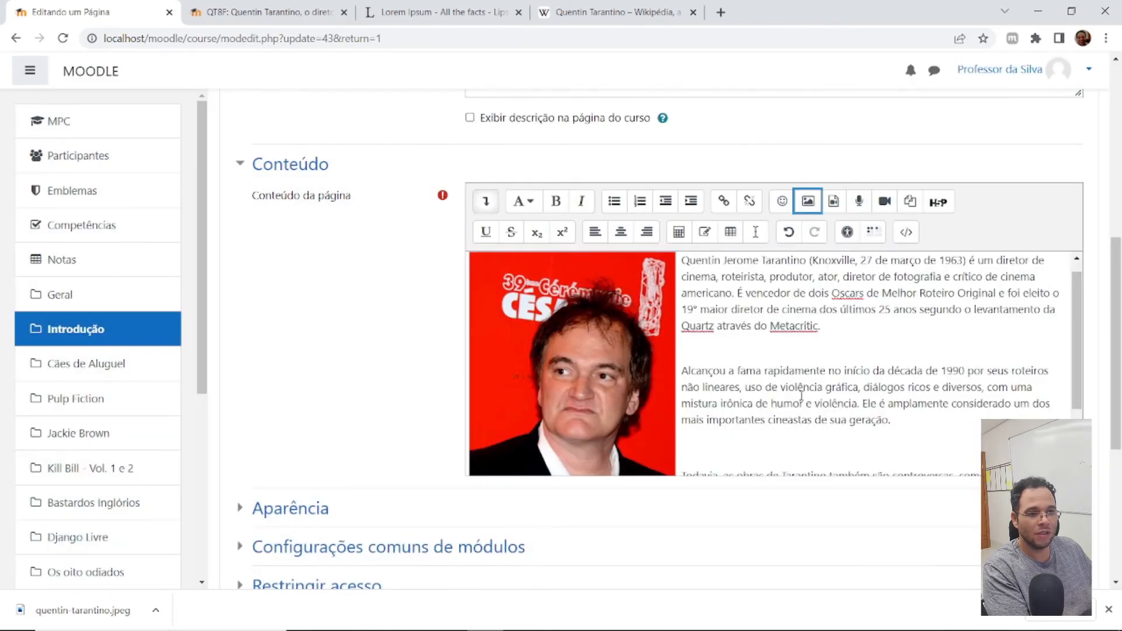
scroll(801, 396, down, 10)
scroll(747, 303, up, 5)
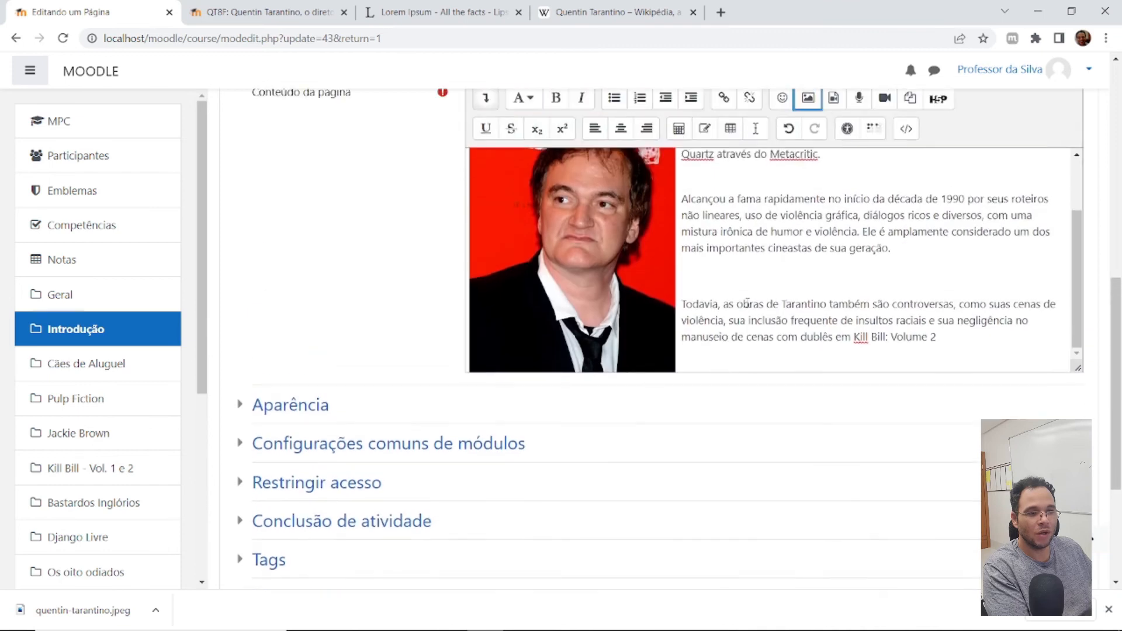
scroll(726, 267, up, 2)
click(736, 263)
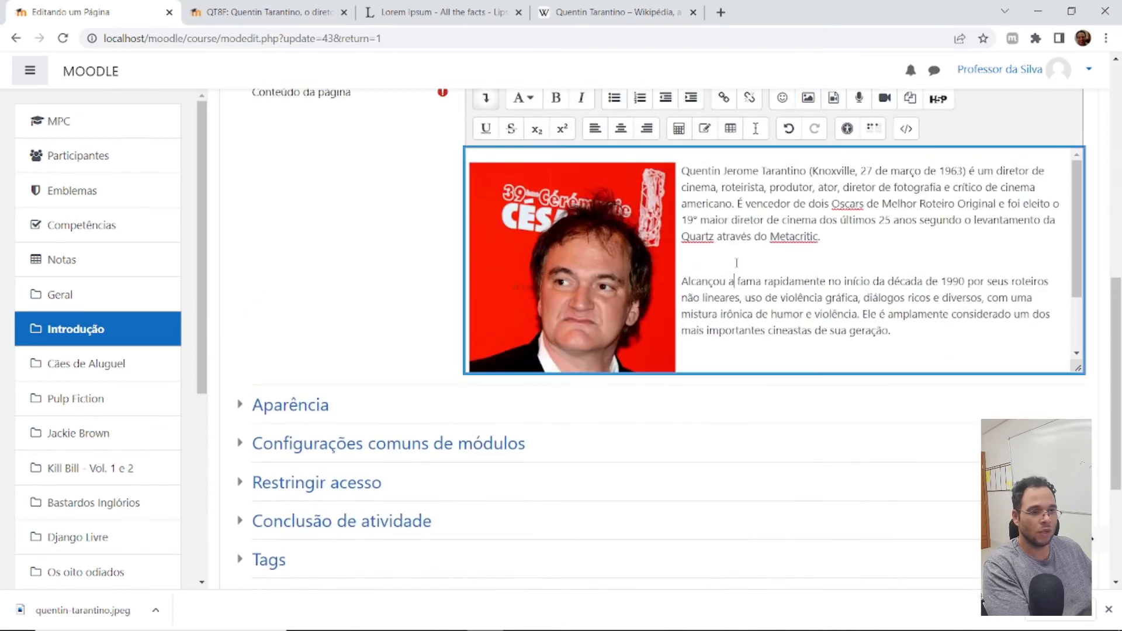
Replace the paragraph break before "Alcançou a fama" with line breaks leaving one blank line after the first paragraph
key(Delete)
key(Return)
key(BackSpace)
key(BackSpace)
key(Return)
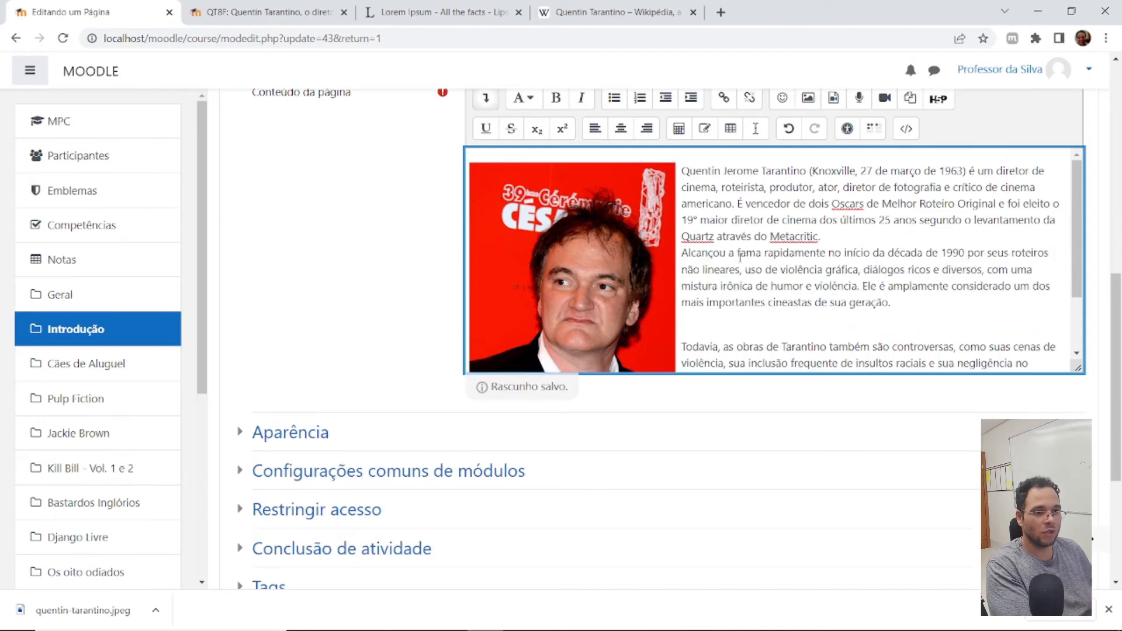
key(Return)
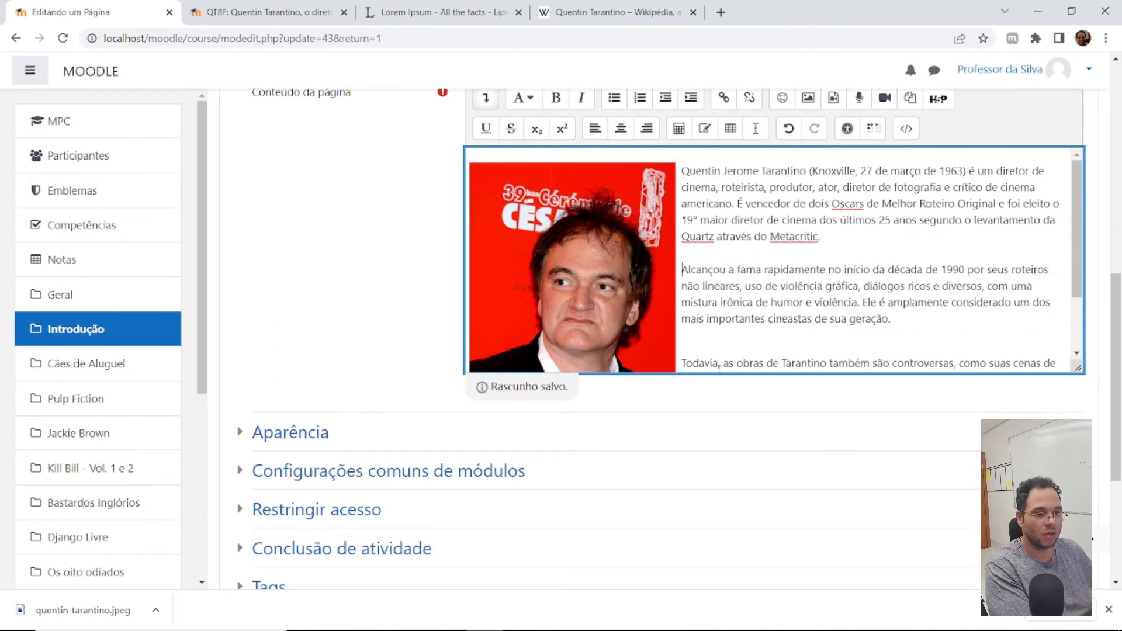
Tighten the gap before the "Todavia" paragraph to one blank line and check the whole text beside the photo
key(Home)
key(BackSpace)
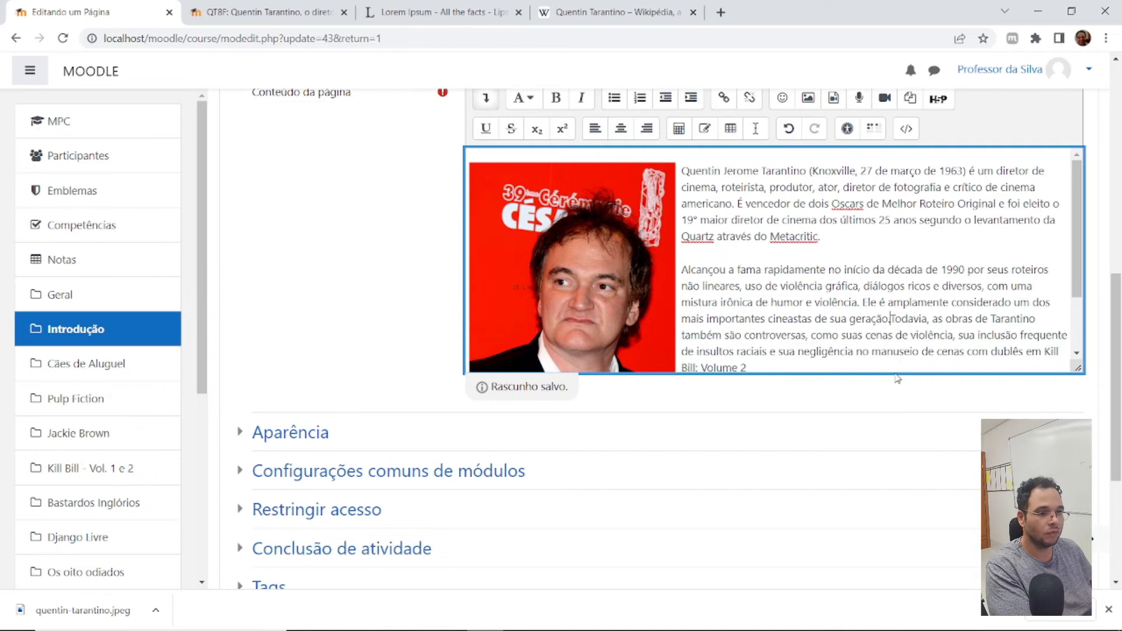
key(Return)
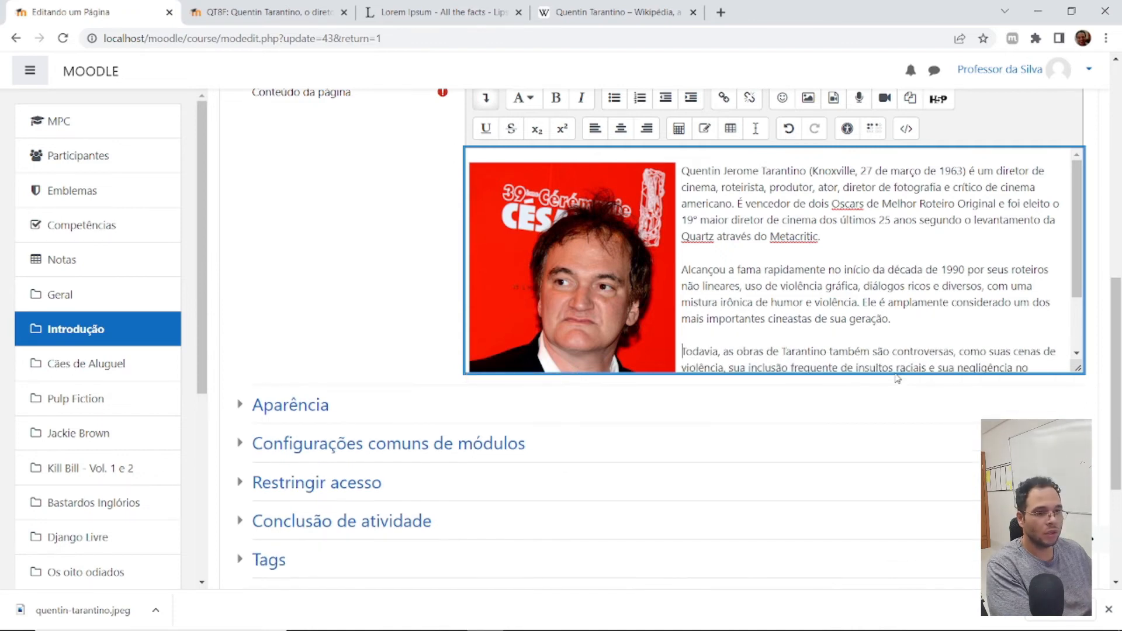
scroll(859, 326, down, 1)
scroll(859, 326, down, 2)
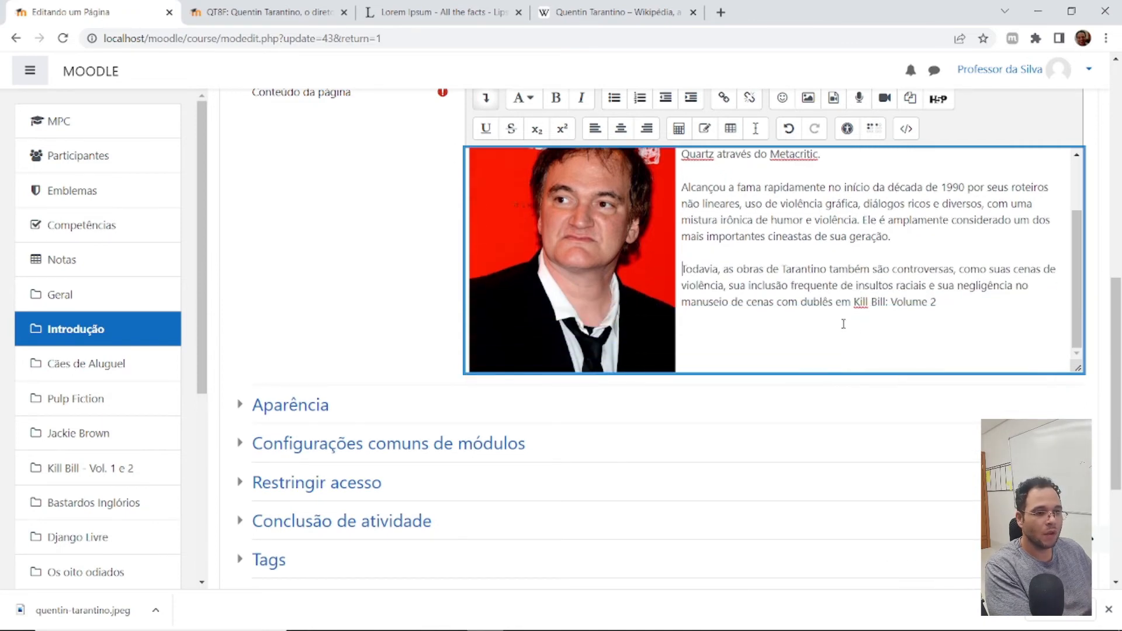
scroll(843, 324, up, 3)
scroll(977, 251, down, 4)
scroll(1008, 246, up, 5)
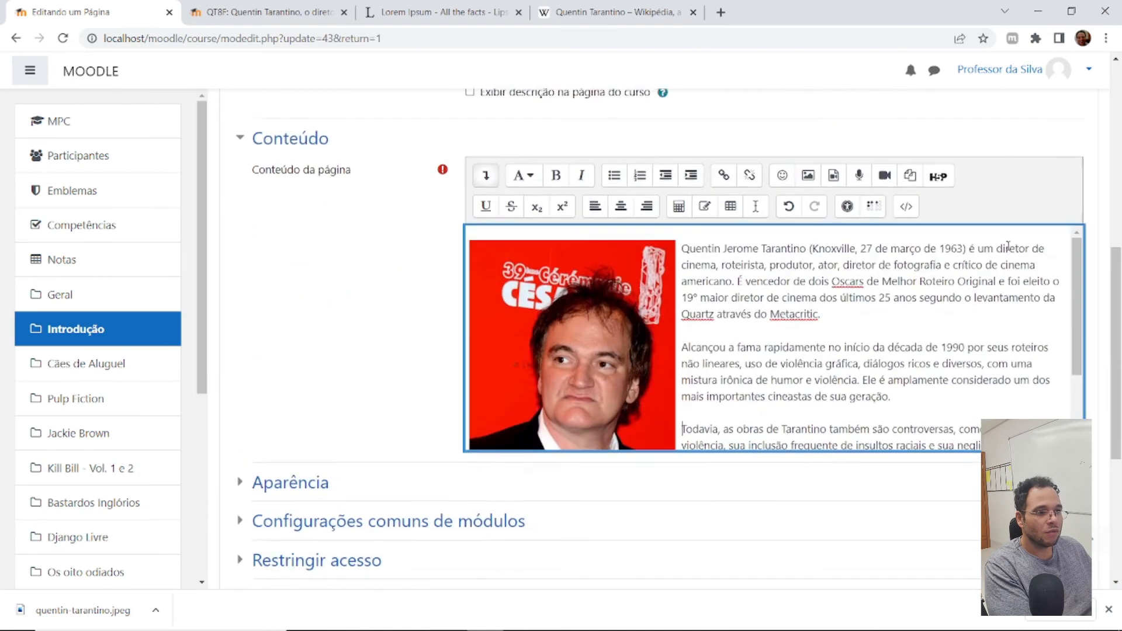
Expand all the settings sections of the Página form and unlock its activity completion options
scroll(1008, 245, up, 8)
click(1043, 265)
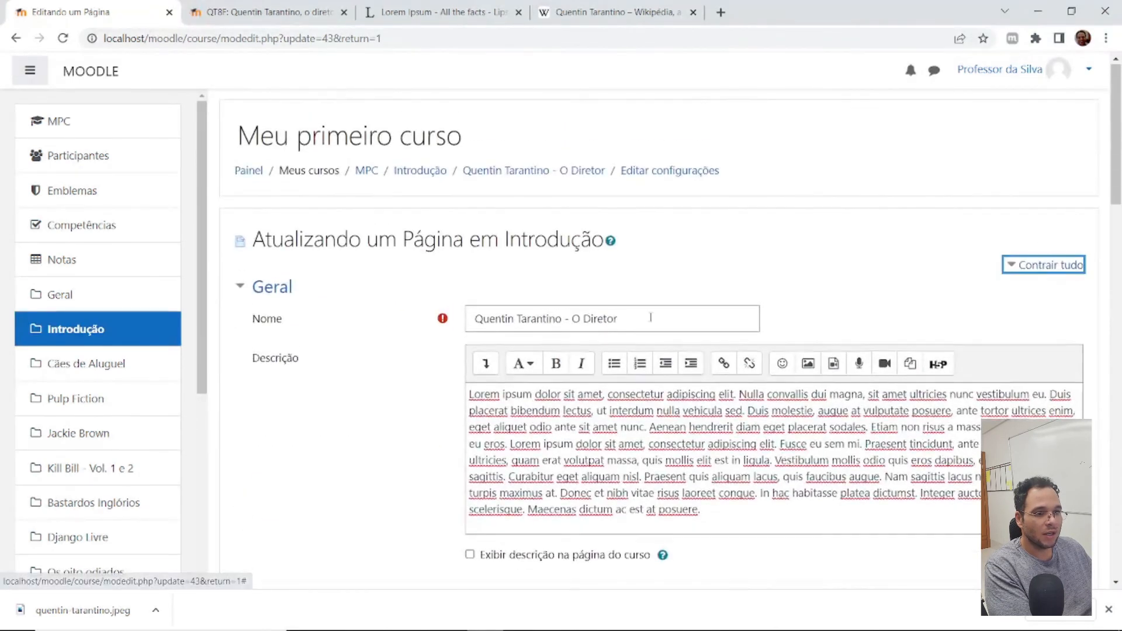
scroll(650, 317, down, 10)
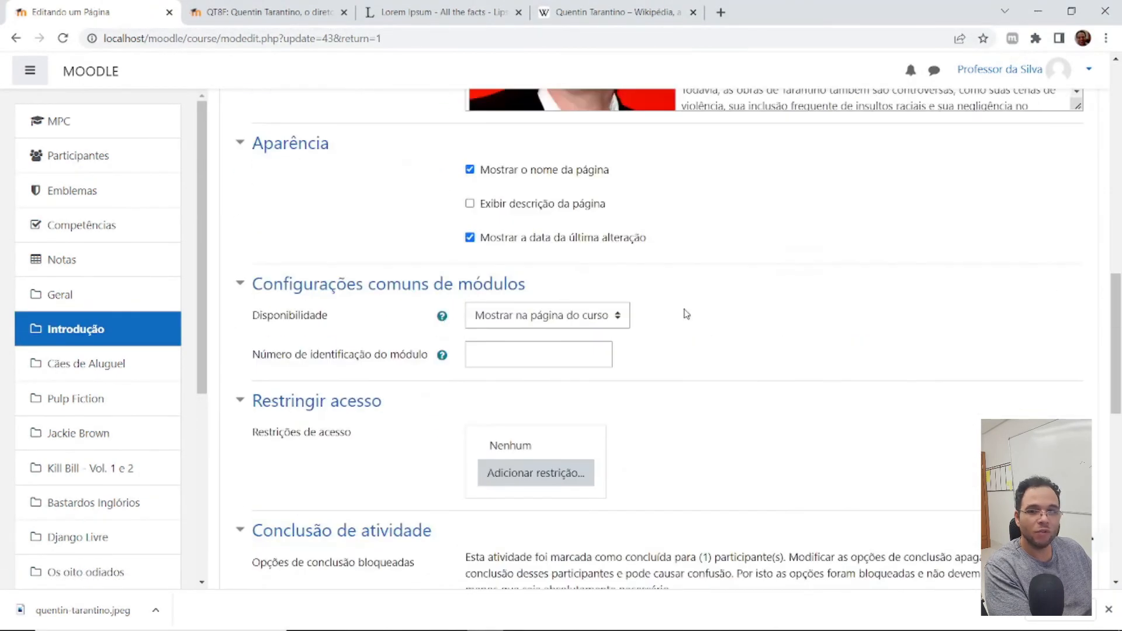
scroll(723, 314, down, 3)
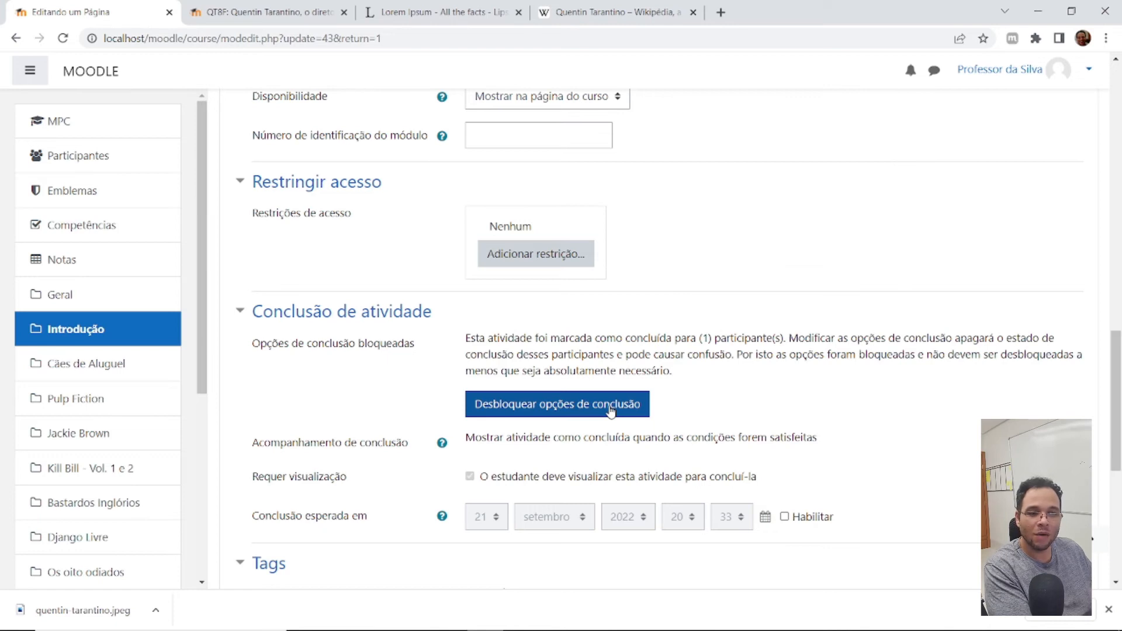
click(557, 412)
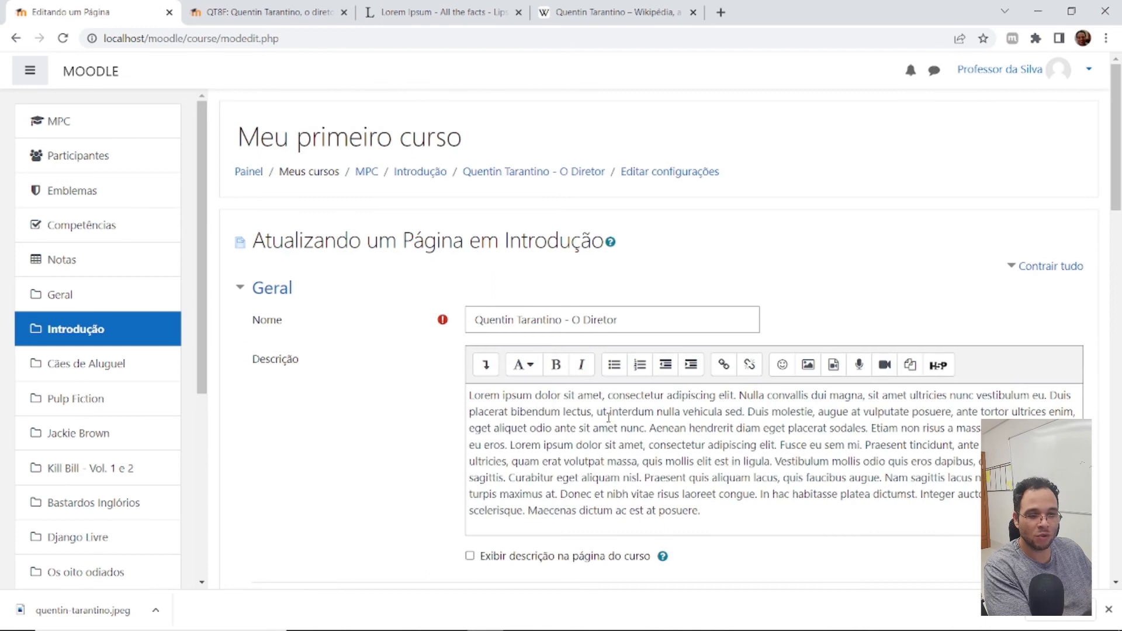
Examine the unlocked completion tracking choices, the viewing requirement and expected completion date, and the Tags and Competências settings
scroll(356, 416, down, 15)
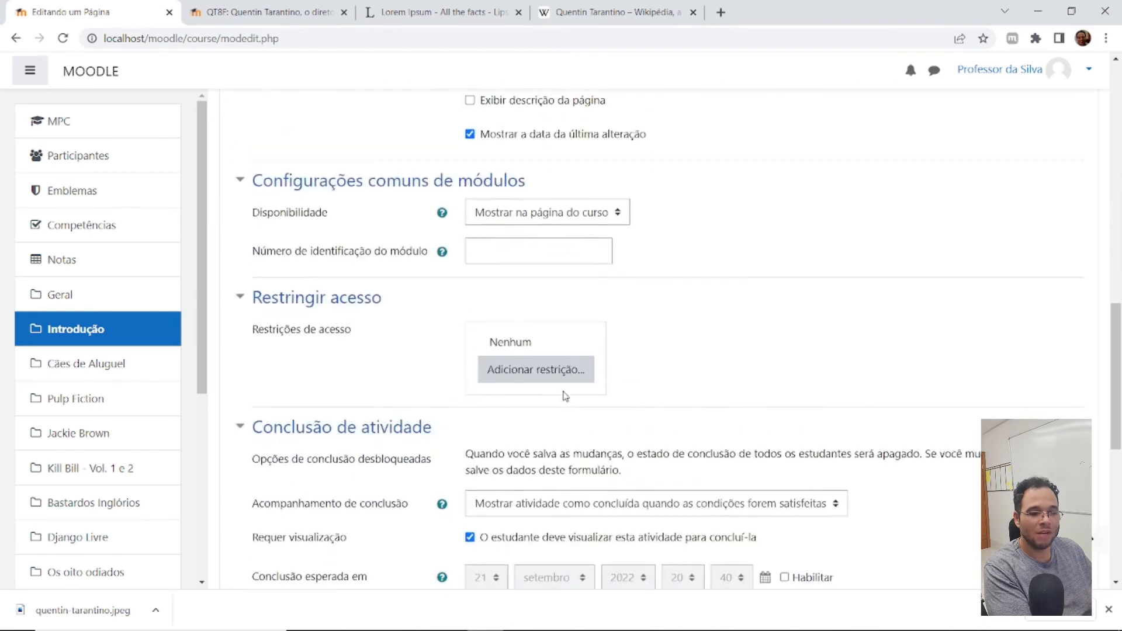
scroll(666, 494, down, 1)
scroll(669, 485, down, 1)
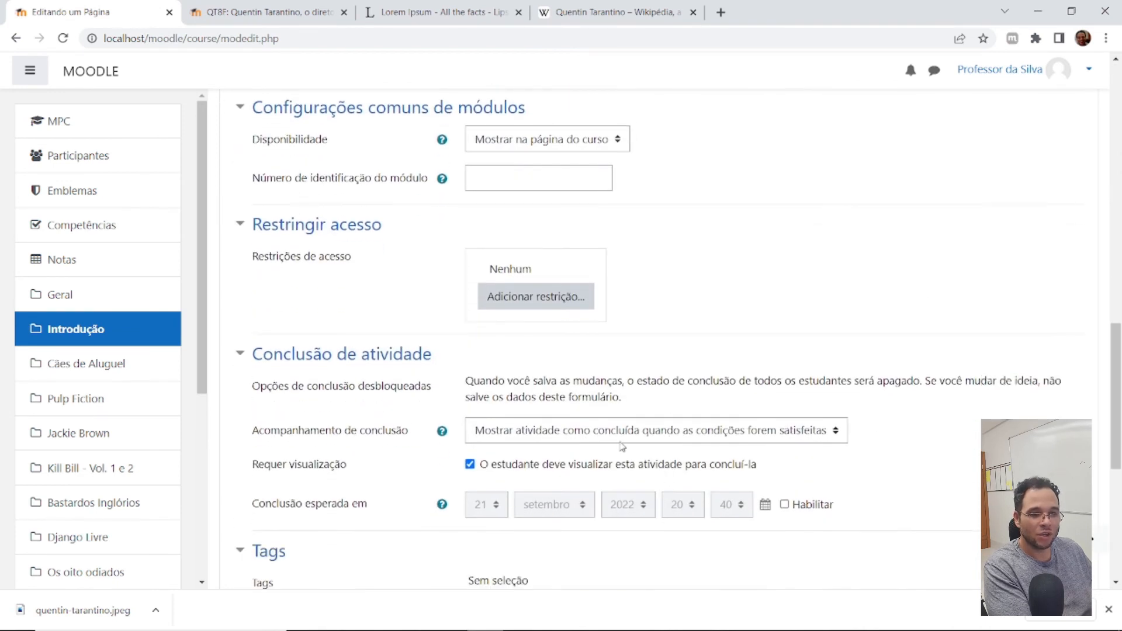
click(526, 431)
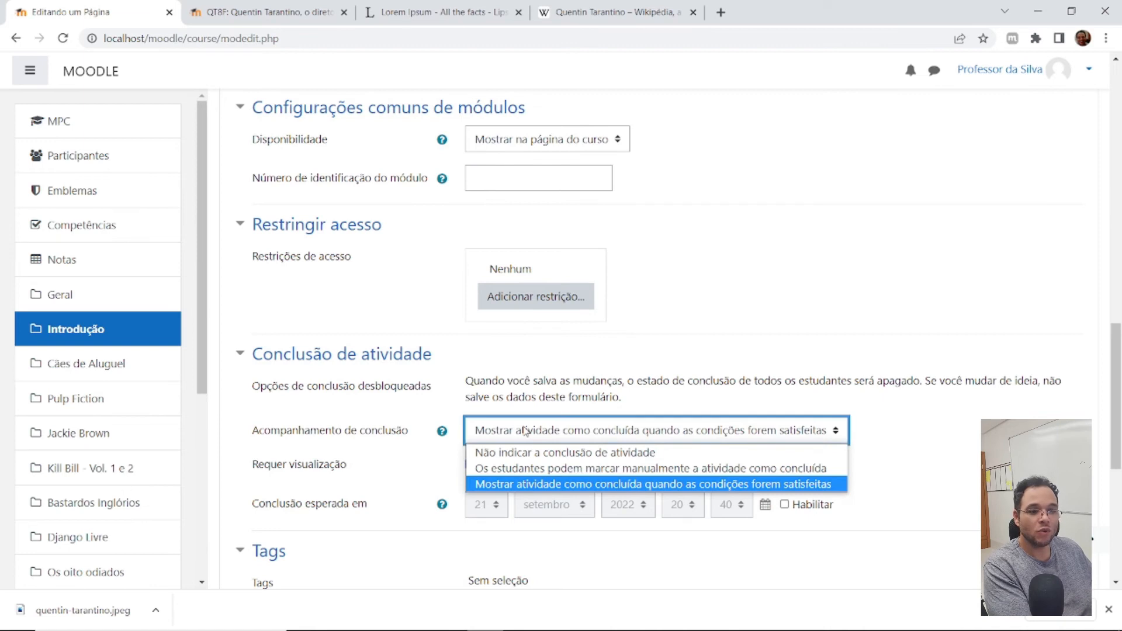
click(559, 487)
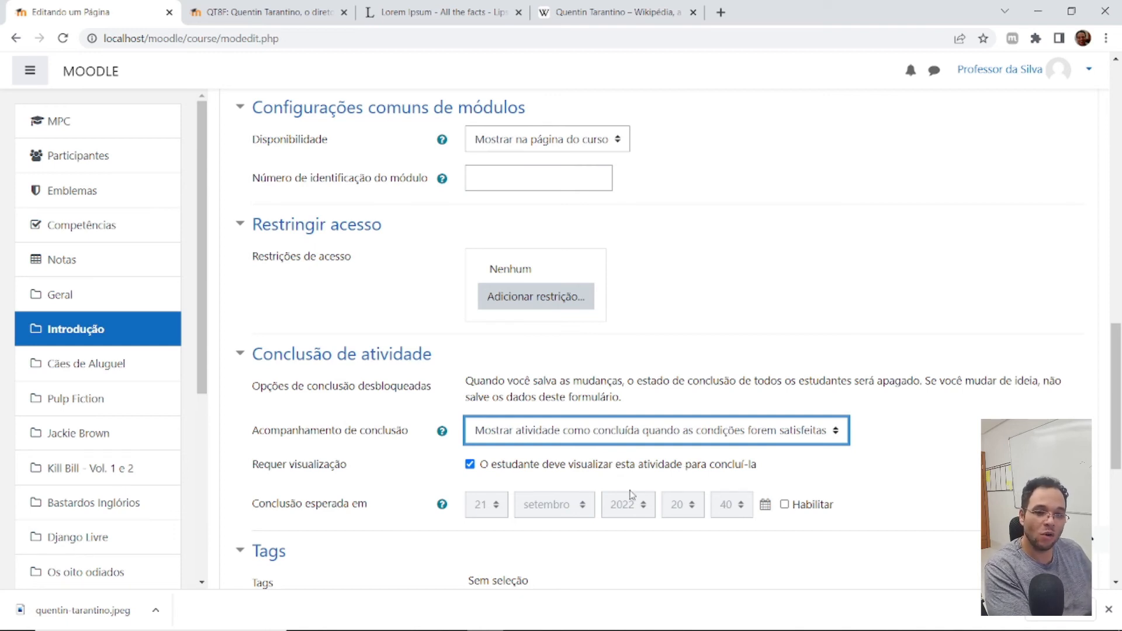
scroll(412, 409, down, 3)
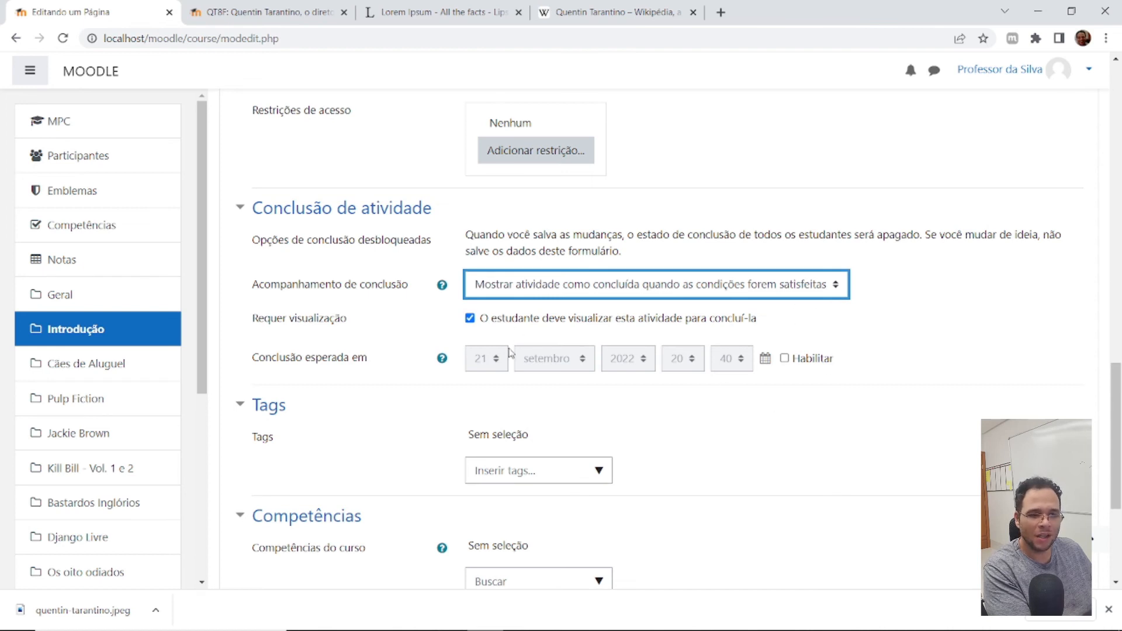
scroll(806, 359, down, 4)
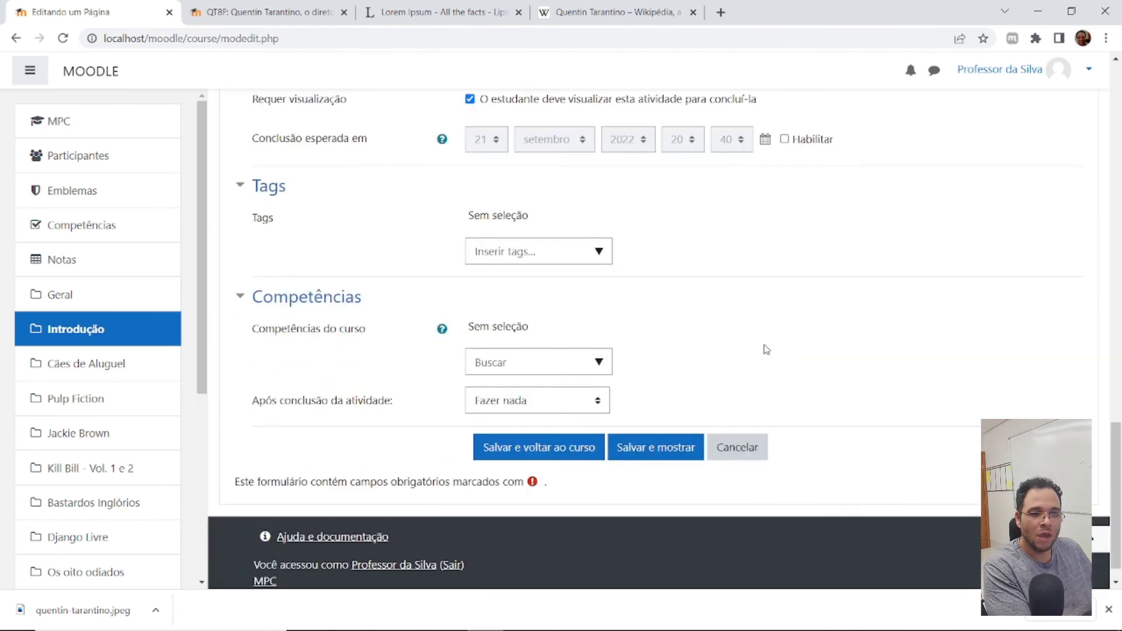
scroll(729, 337, up, 3)
scroll(725, 337, up, 2)
scroll(694, 303, down, 1)
scroll(639, 362, up, 1)
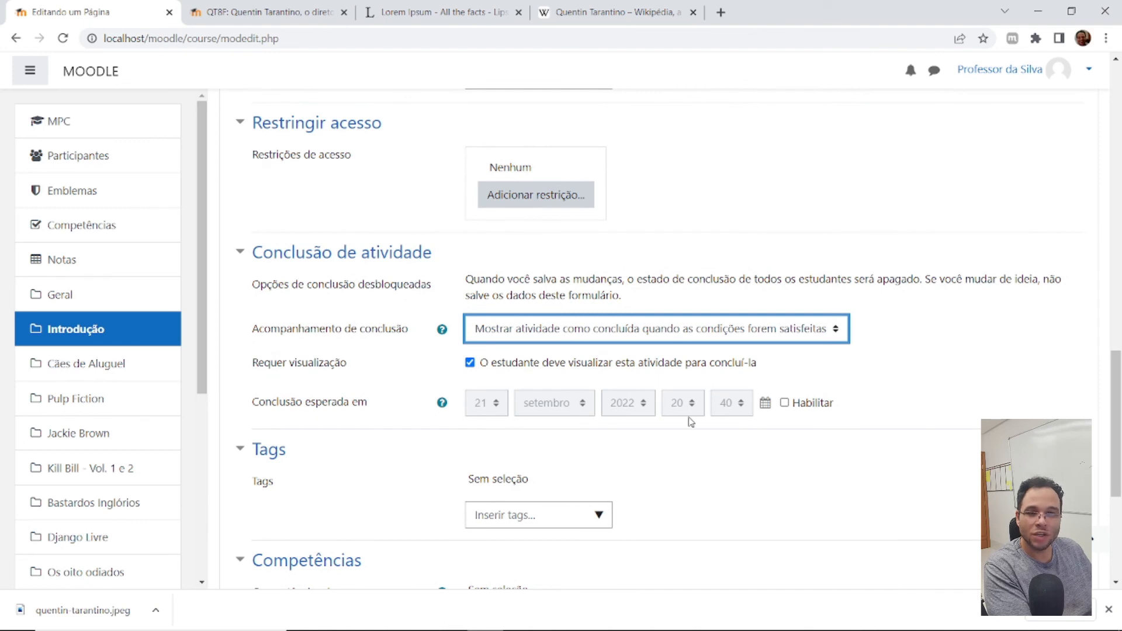
Choose "Mostrar atividade como concluída quando as condições forem satisfeitas" for completion tracking, then save the Página and return to the course
click(645, 331)
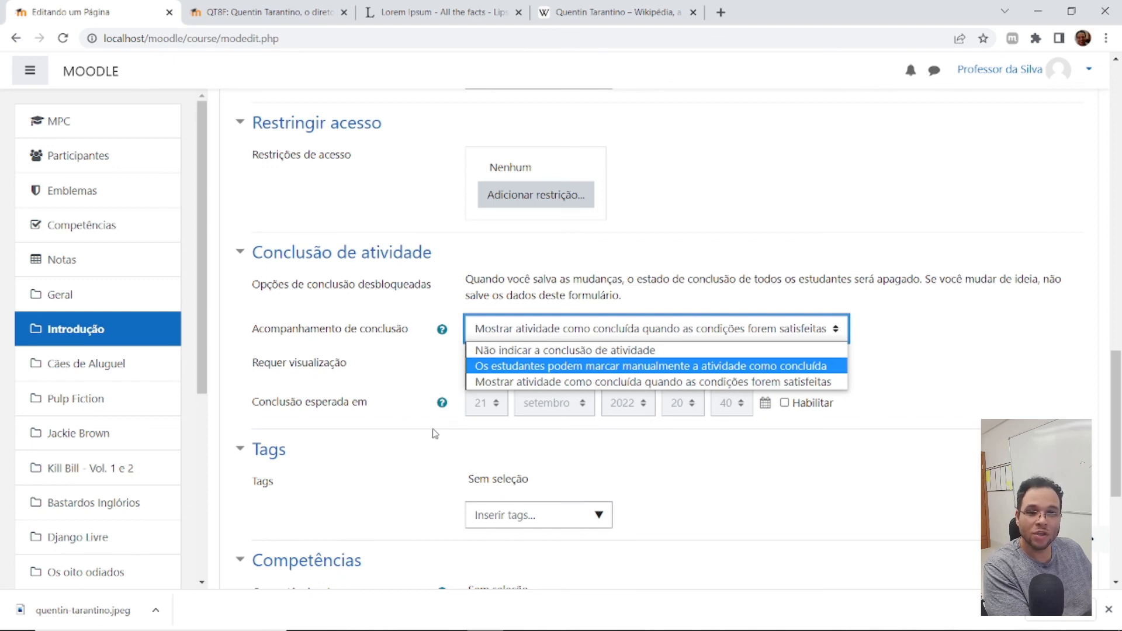
click(504, 383)
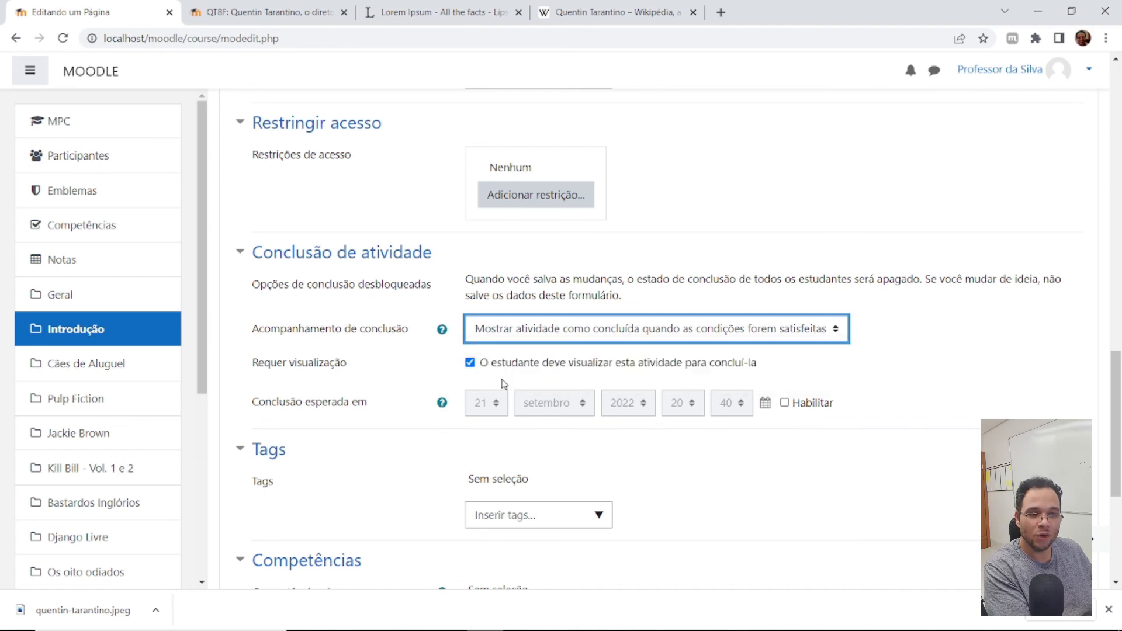
scroll(426, 461, down, 5)
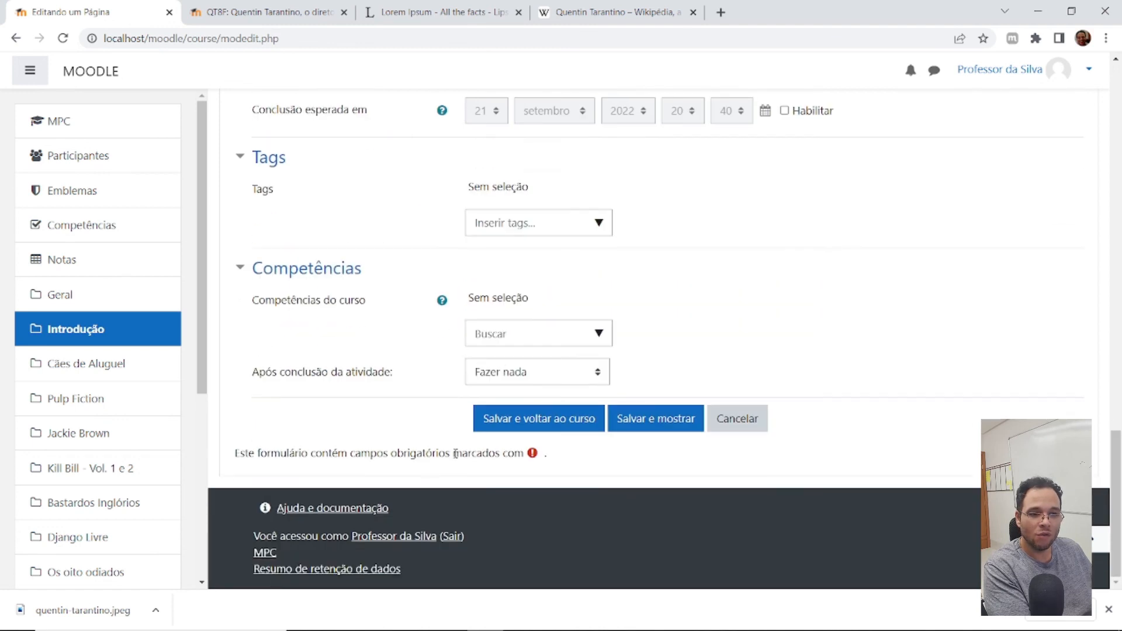
click(533, 425)
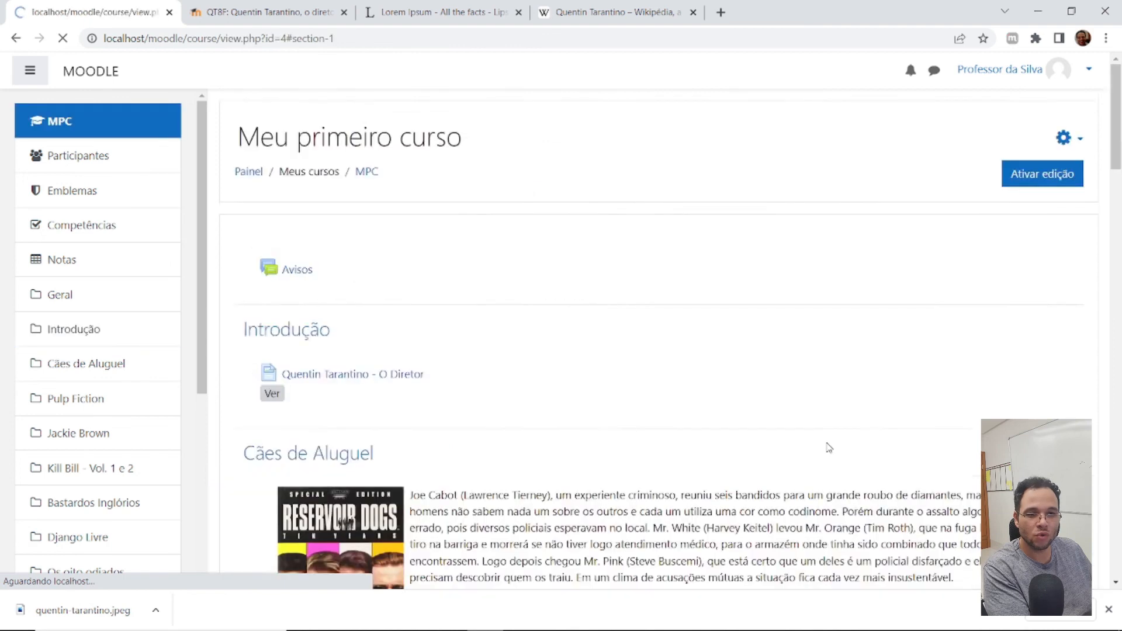